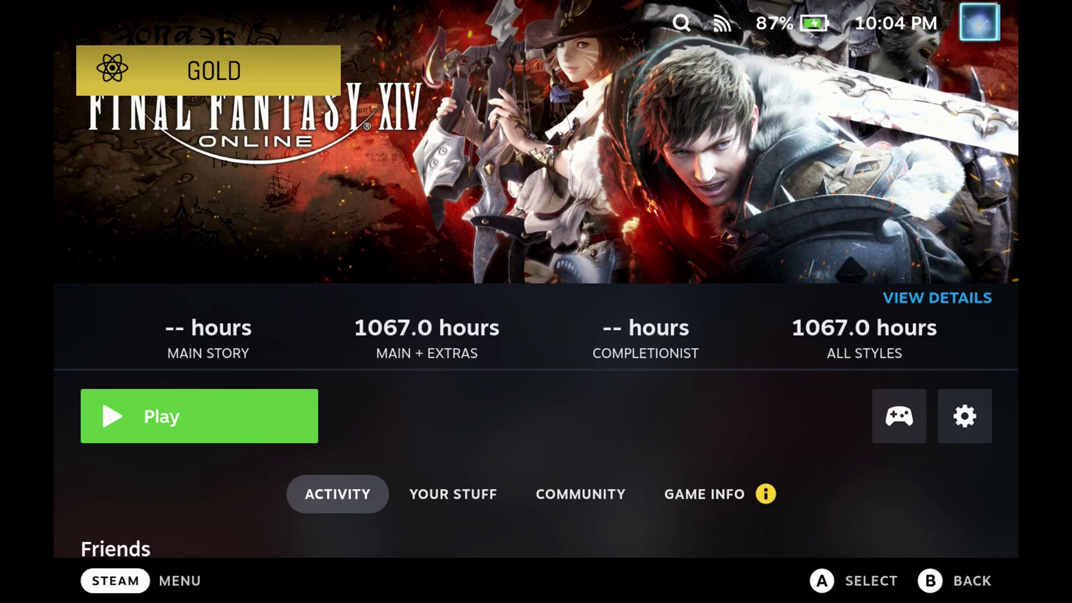
Launch FINAL FANTASY XIV from its Steam library page
key(Return)
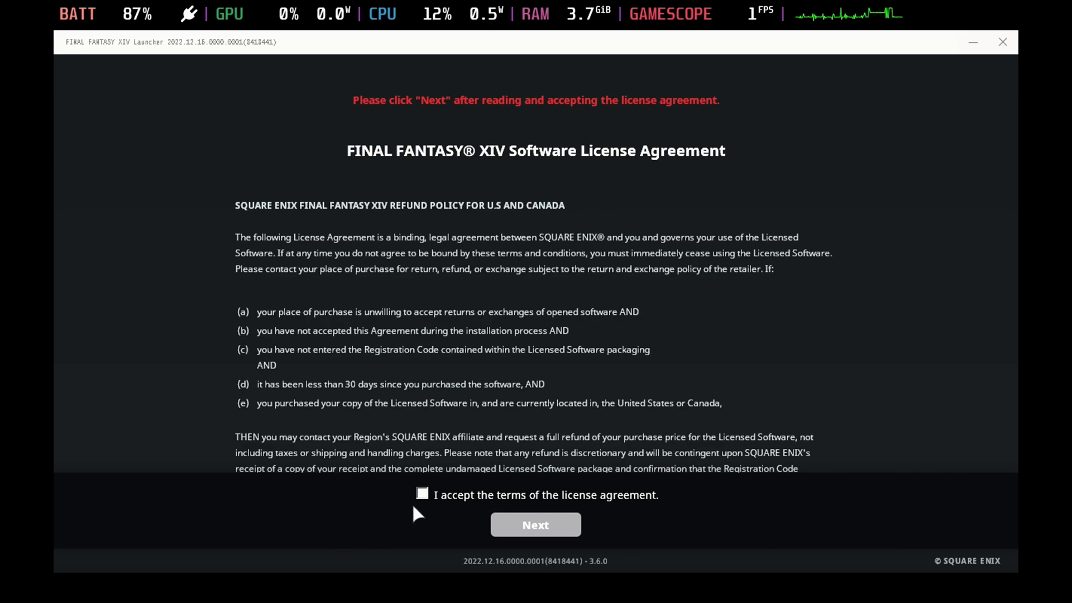
Accept the license agreement, keep the launcher open, and choose the existing Square Enix account option
click(422, 493)
click(514, 528)
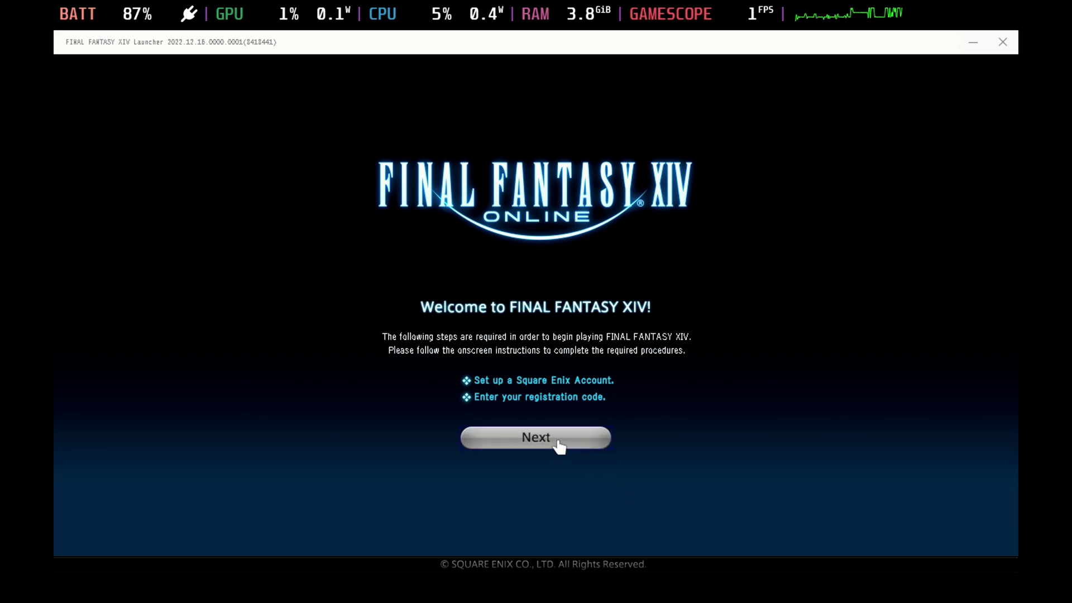
click(558, 442)
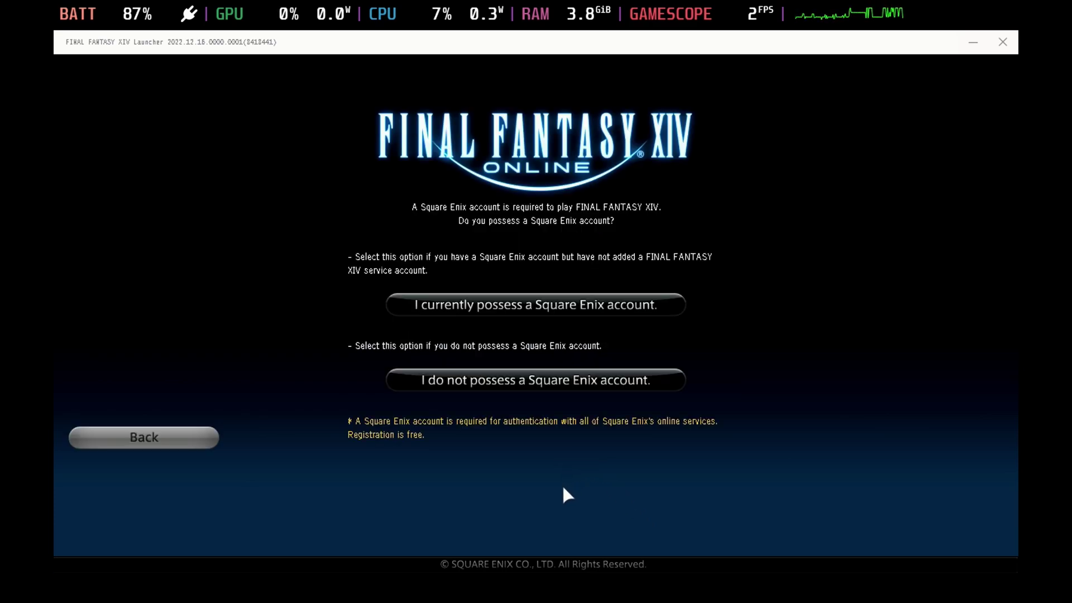
click(1003, 44)
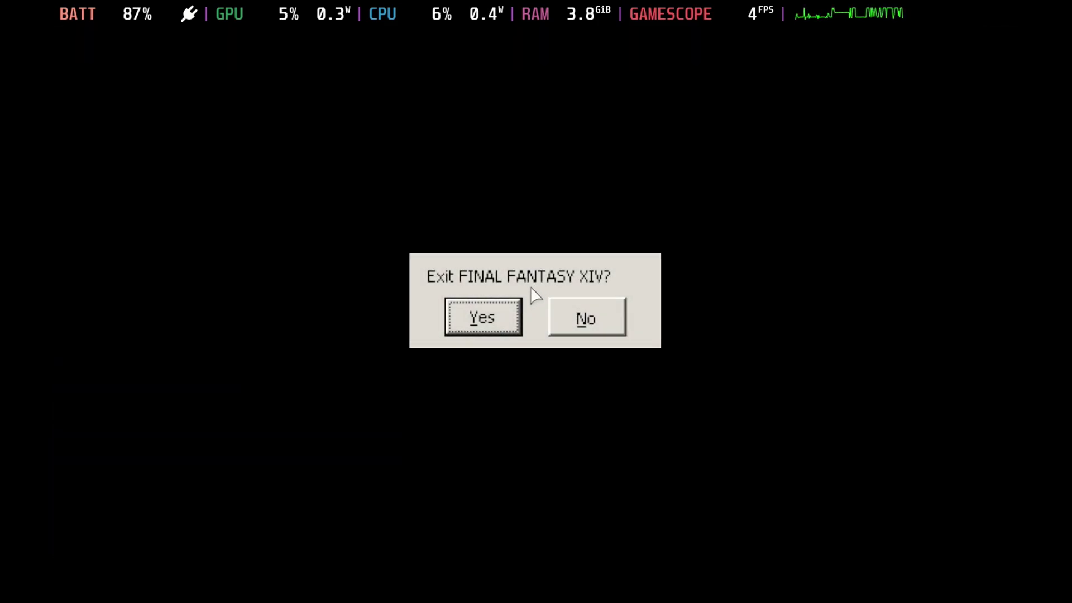
click(477, 324)
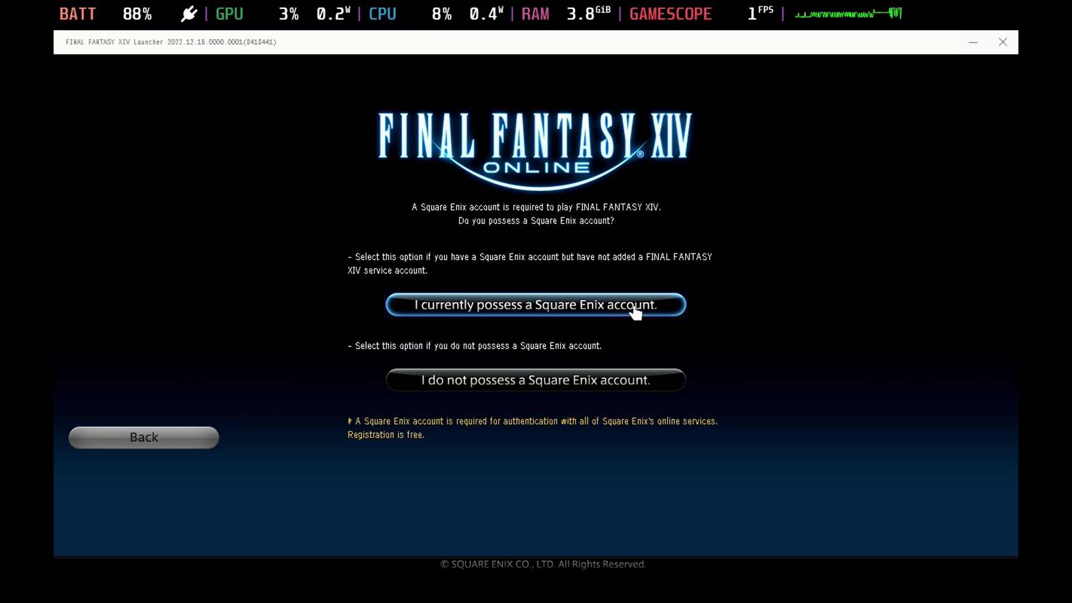
click(636, 311)
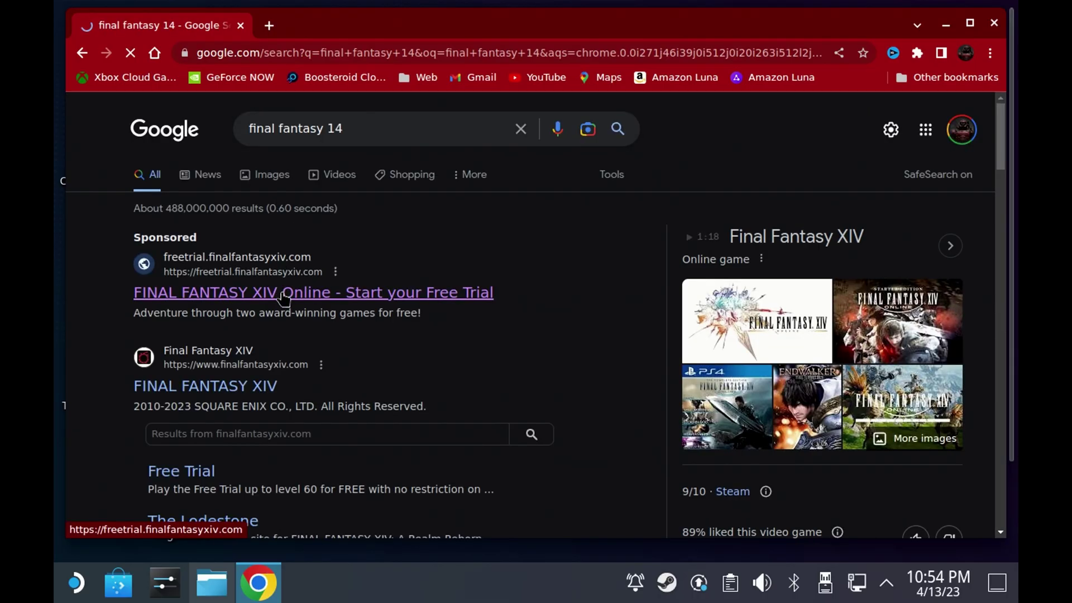
Open the sponsored Free Trial result, accept cookies, and go to the SE-account download section
click(283, 299)
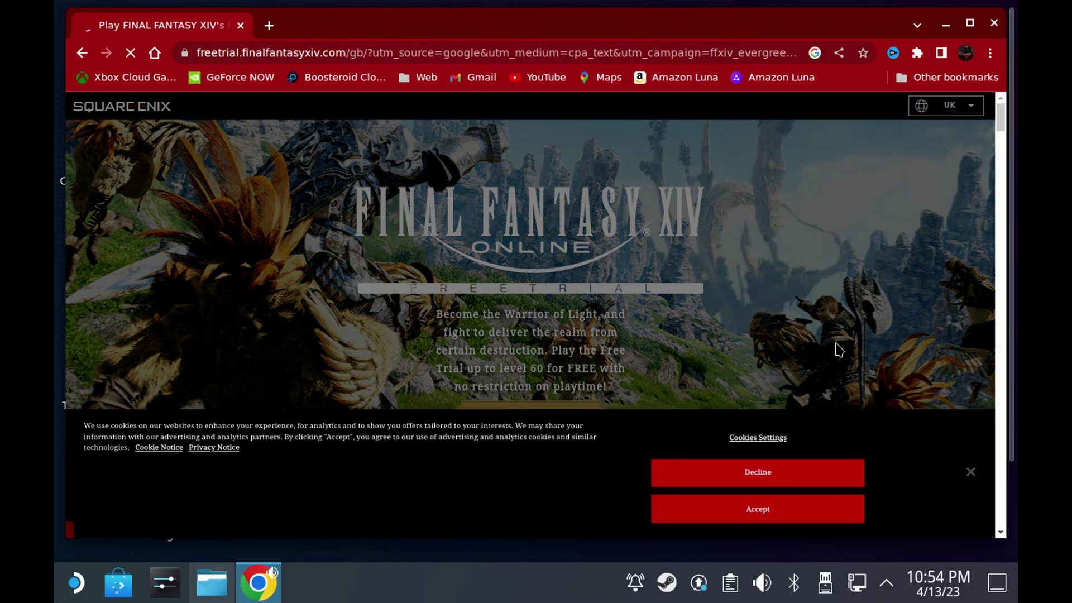
click(774, 508)
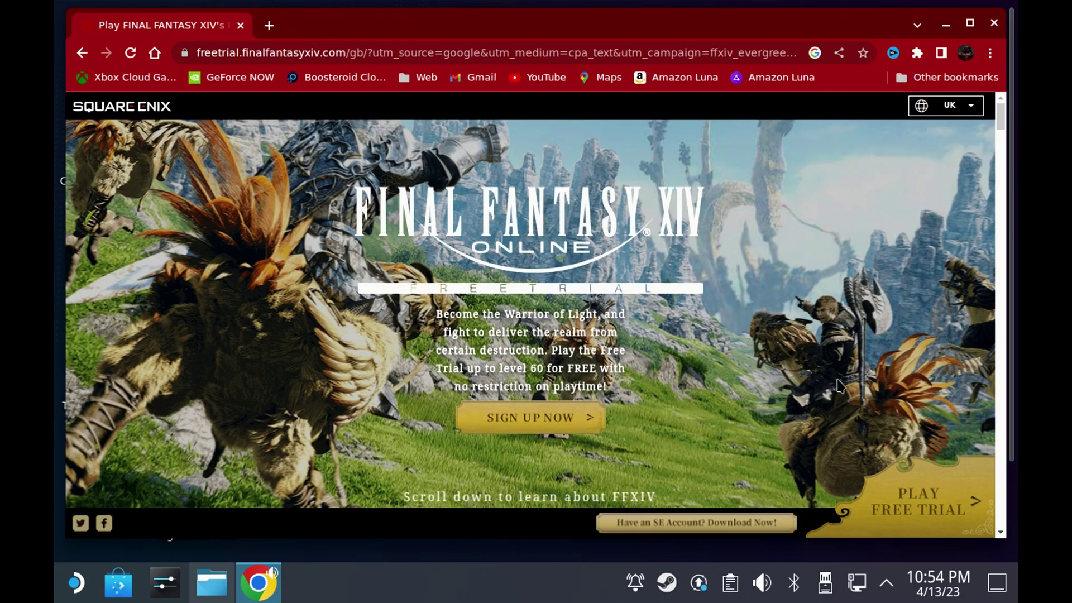
click(745, 524)
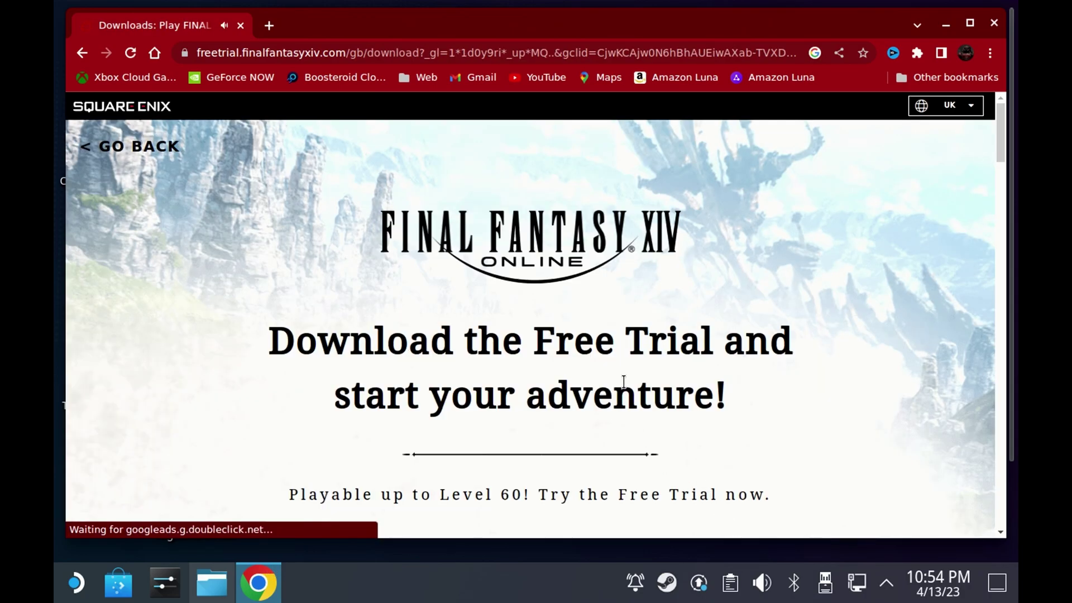
scroll(628, 385, down, 5)
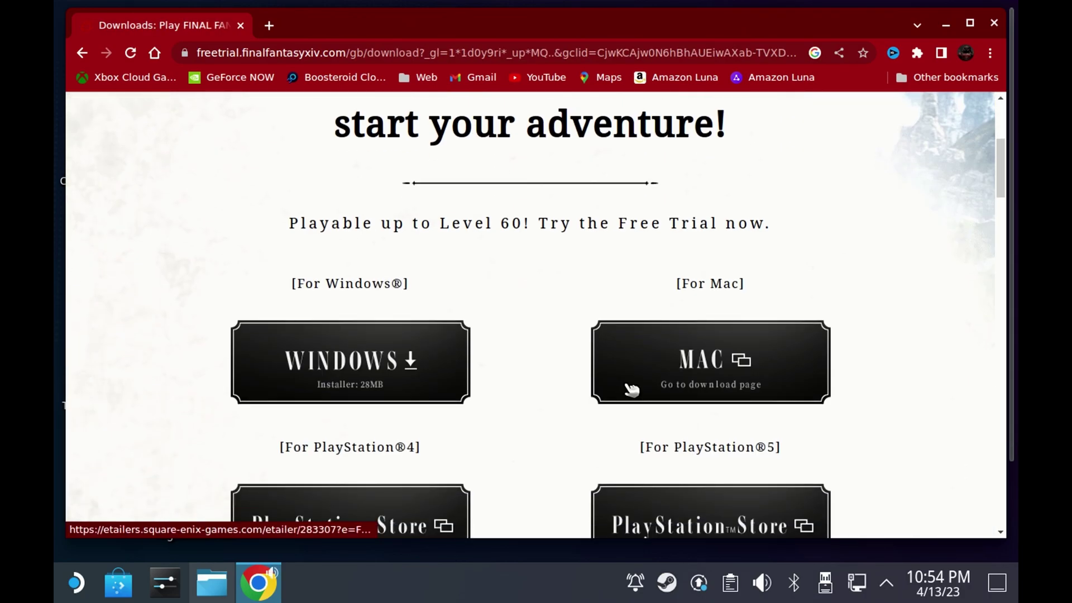
scroll(631, 389, down, 2)
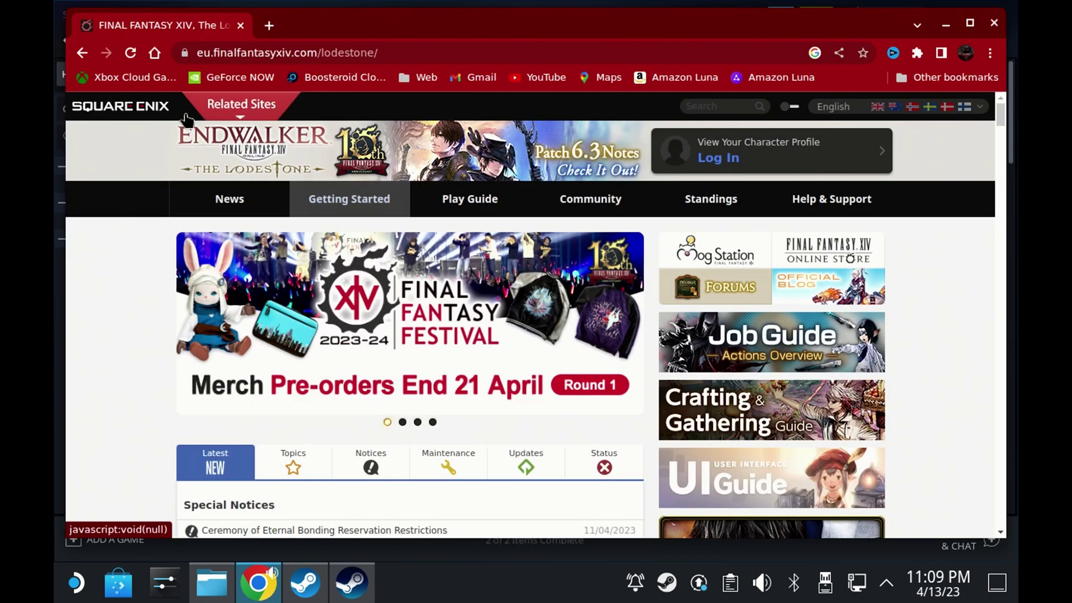
Go back and display the Lodestone site despite the browser warning
click(73, 54)
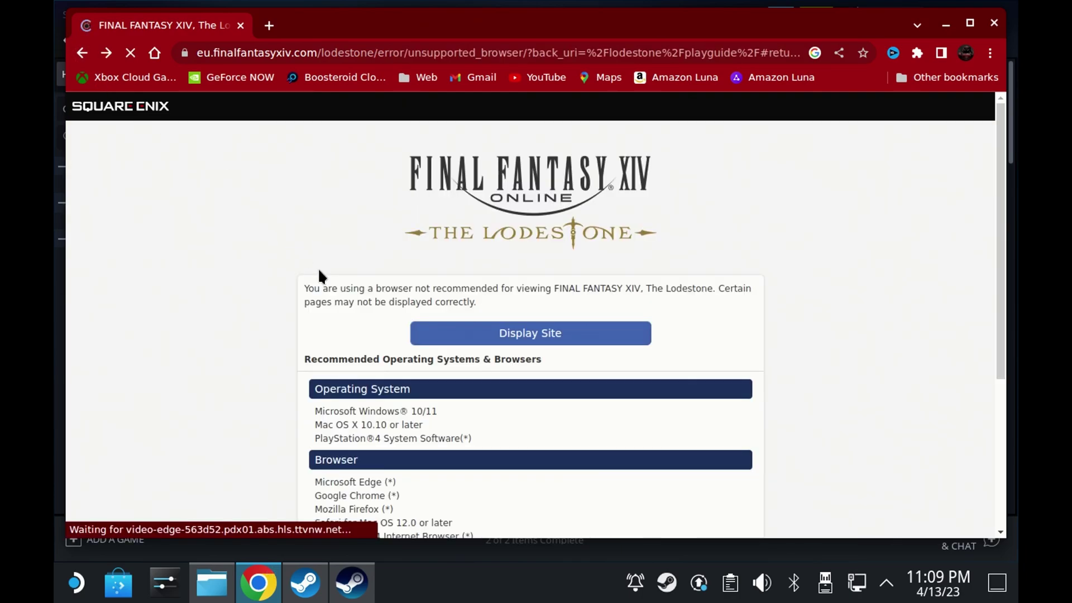
scroll(346, 287, down, 2)
scroll(363, 298, down, 2)
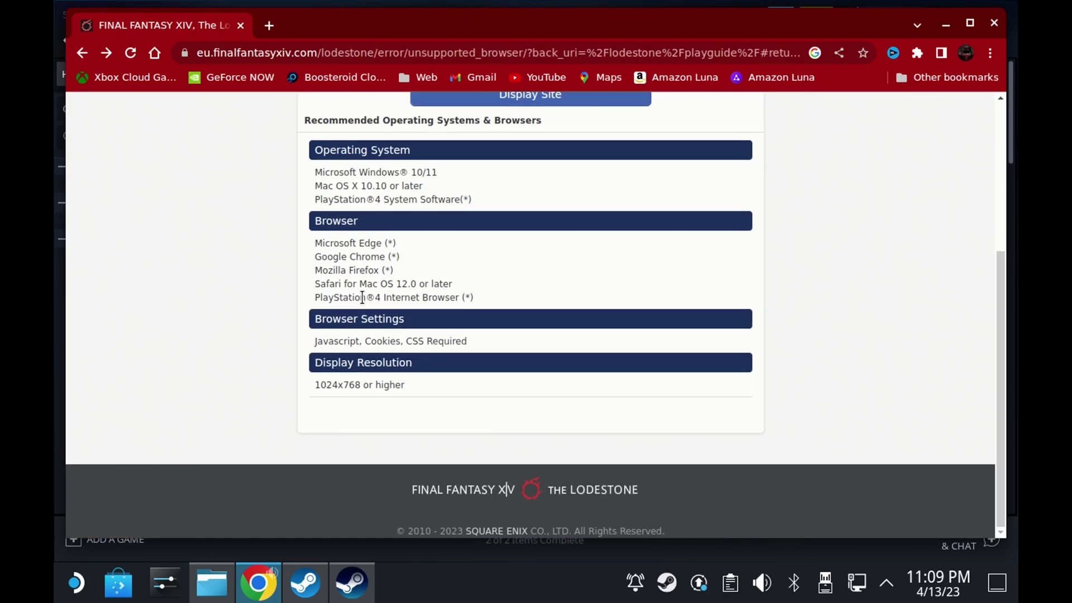
scroll(362, 298, up, 5)
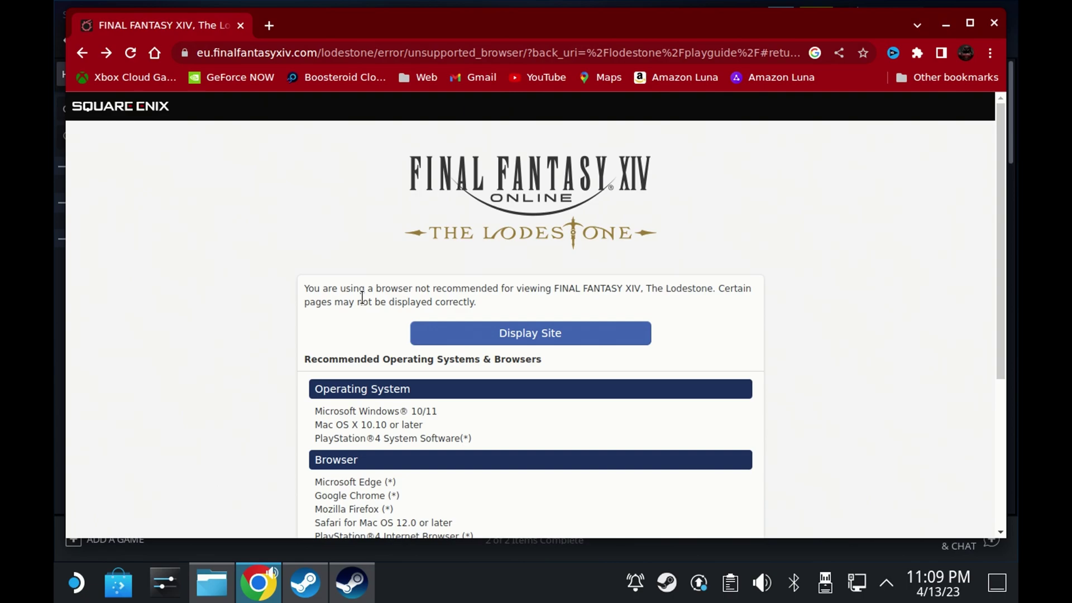
click(495, 337)
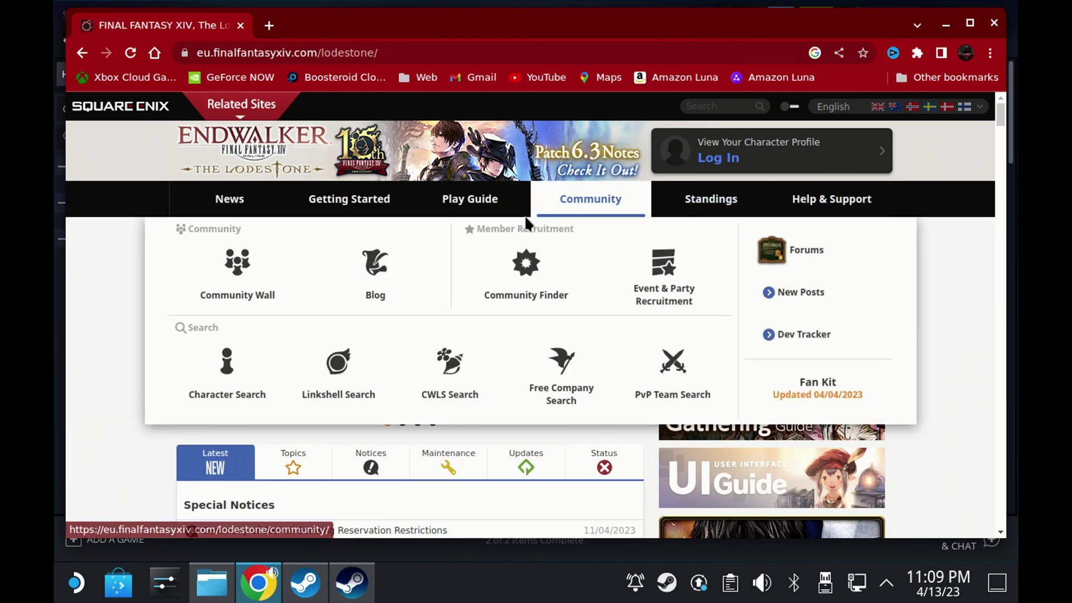
Reach the Lodestone footer and open its Game Download section
mouse_move(388, 202)
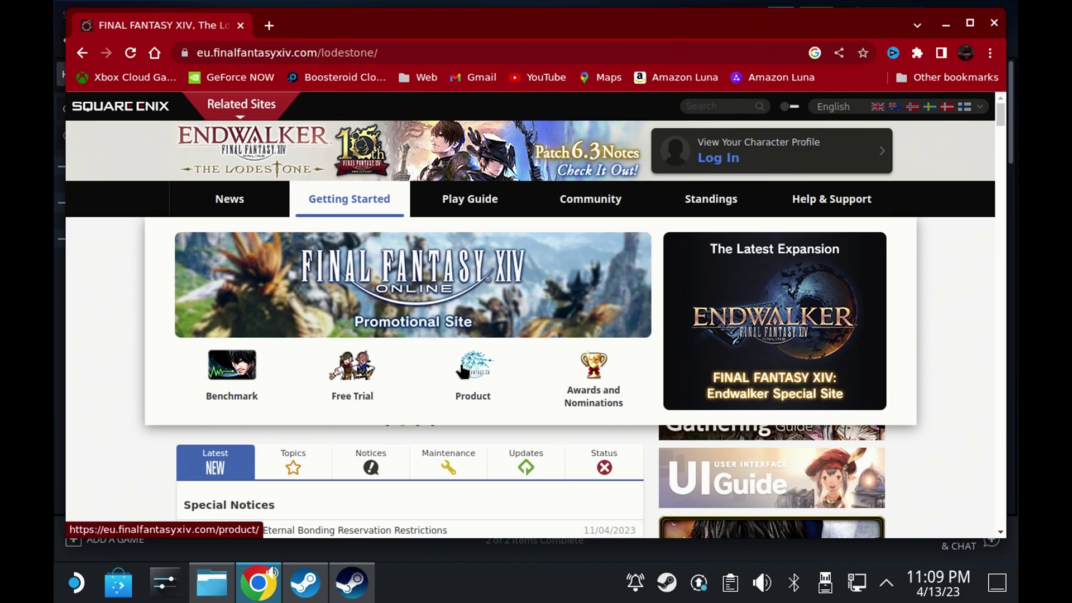
mouse_move(455, 211)
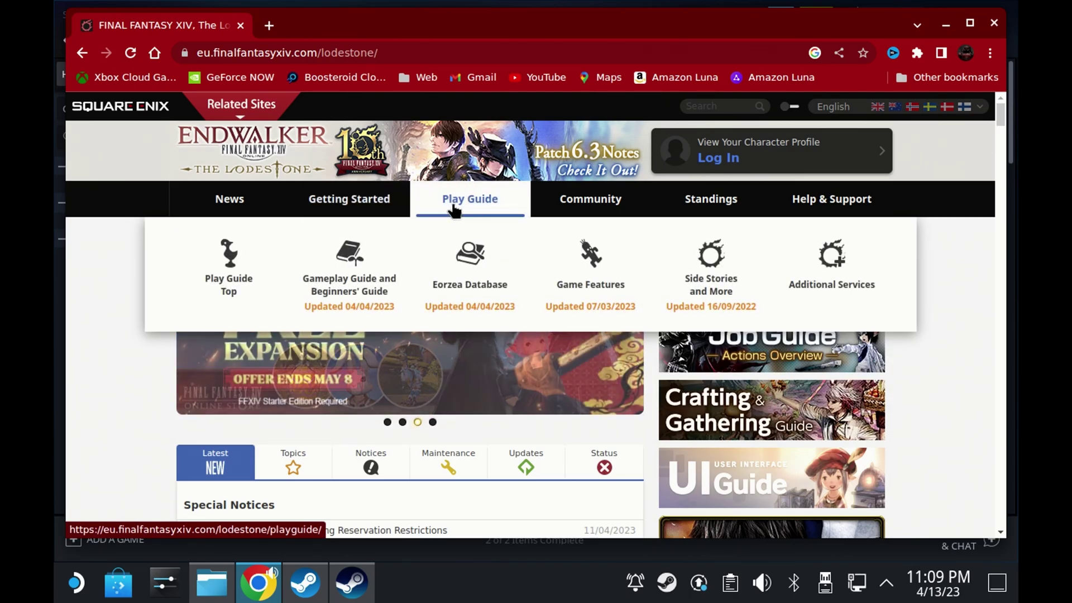
mouse_move(263, 203)
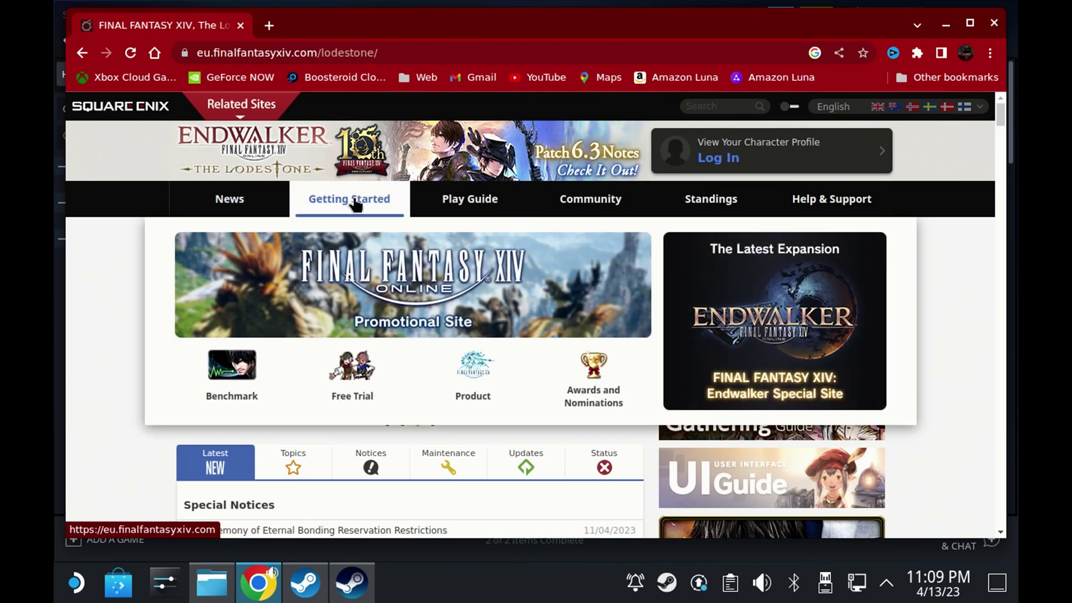
scroll(354, 203, down, 10)
scroll(358, 205, down, 15)
scroll(356, 199, down, 20)
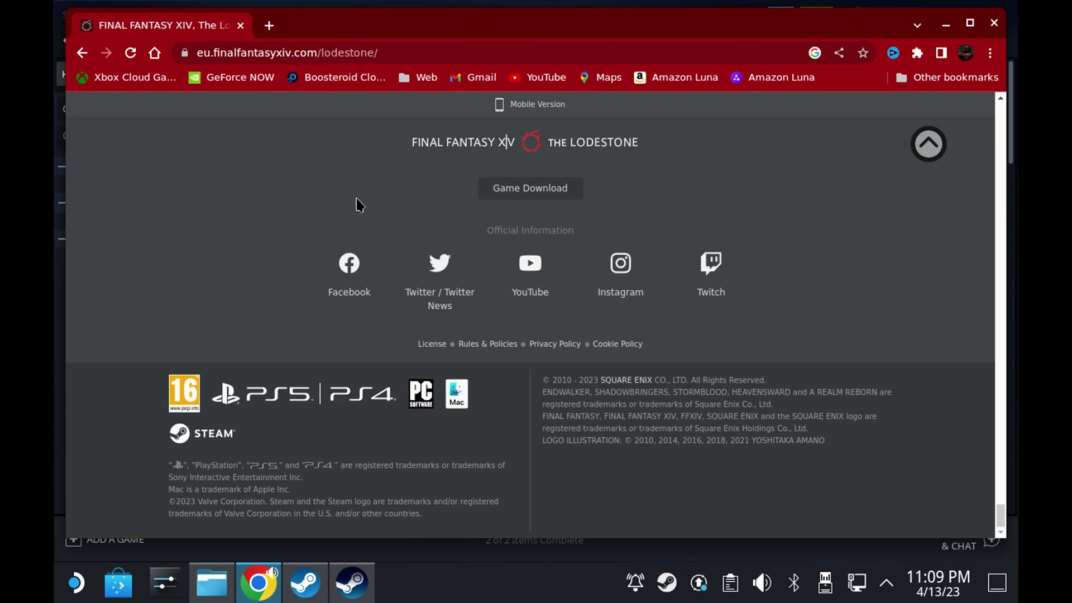
click(538, 189)
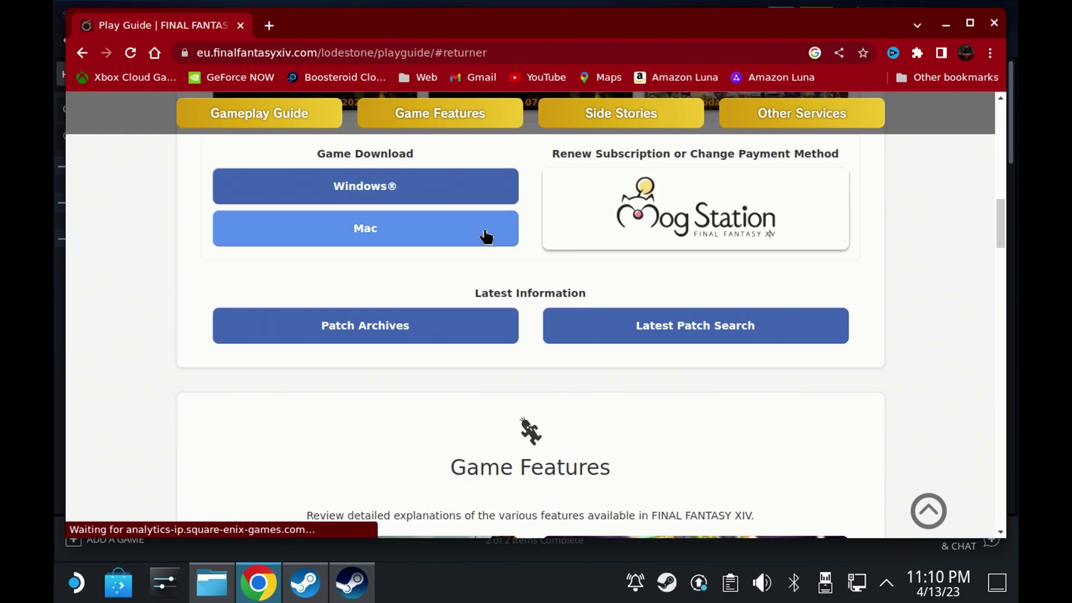
On the Windows client page, acknowledge the system requirements and save ffxivsetup.exe into Downloads
click(387, 193)
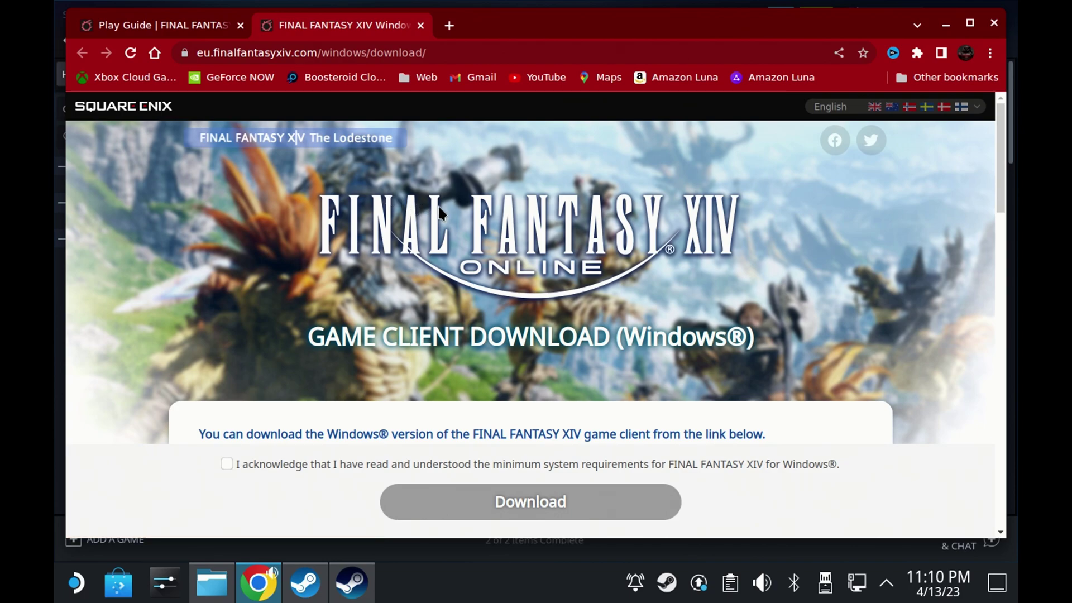
scroll(439, 207, down, 5)
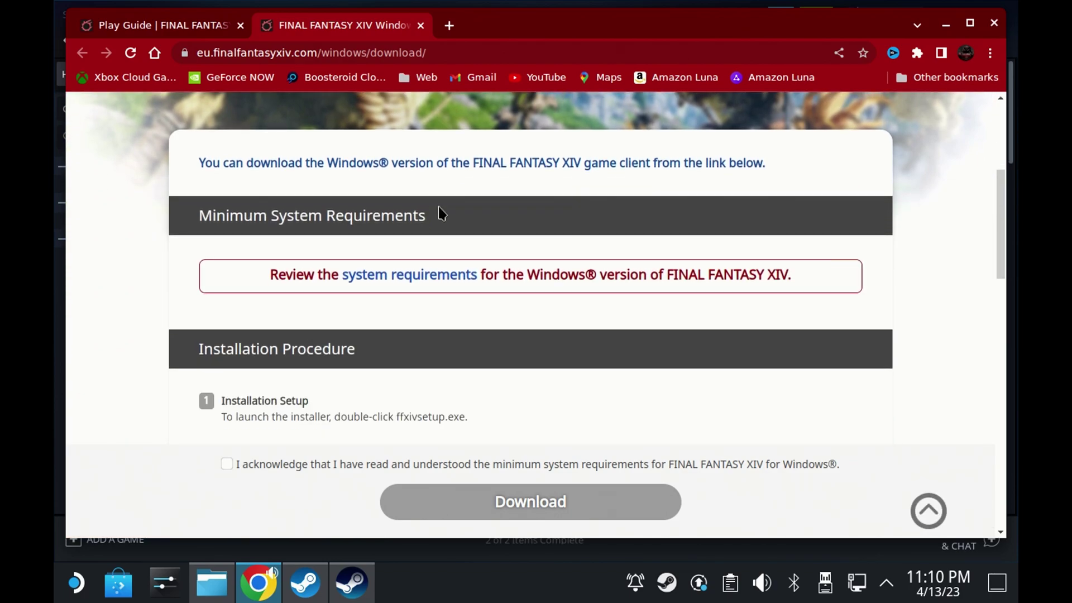
scroll(283, 358, down, 3)
scroll(285, 361, down, 3)
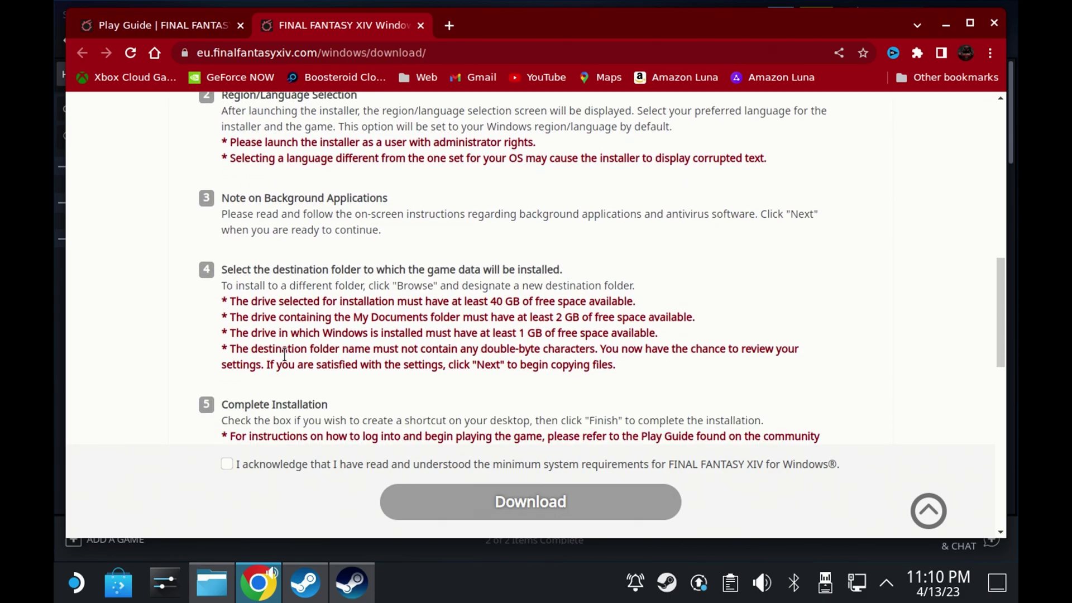
scroll(284, 357, down, 5)
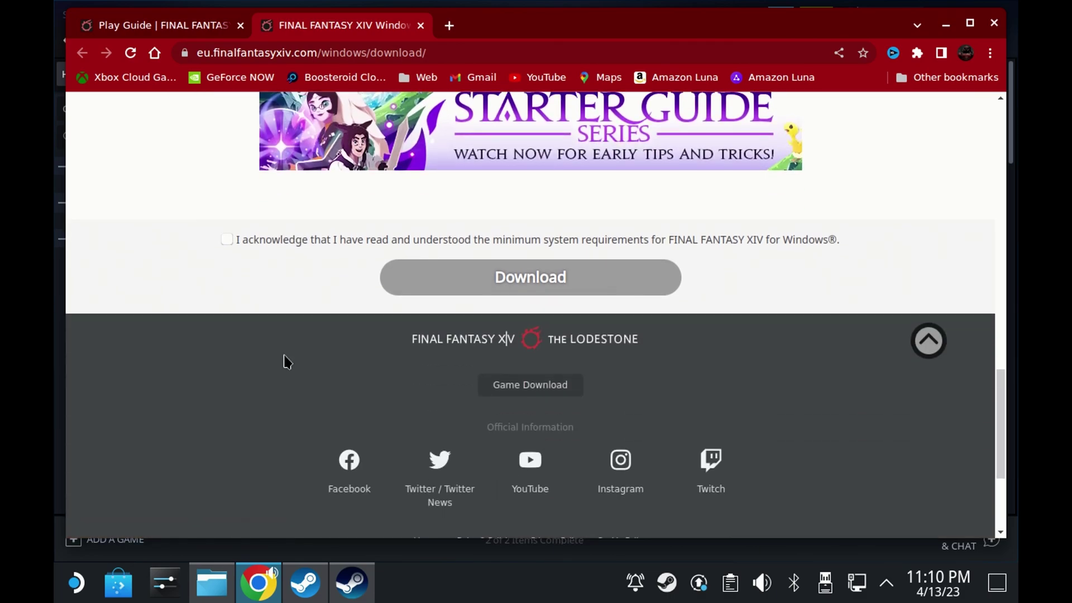
click(226, 239)
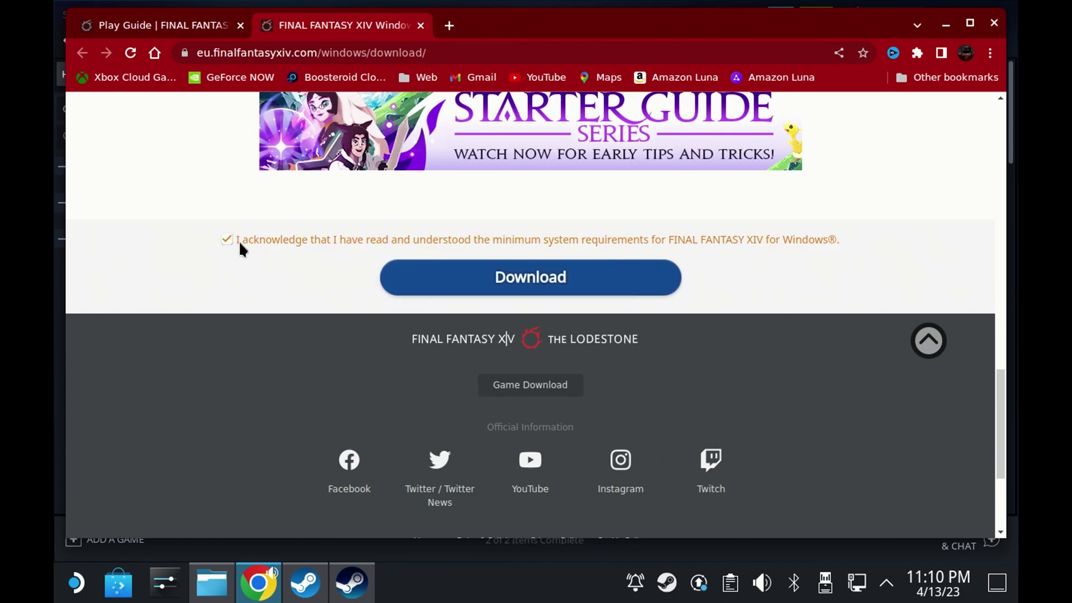
click(505, 285)
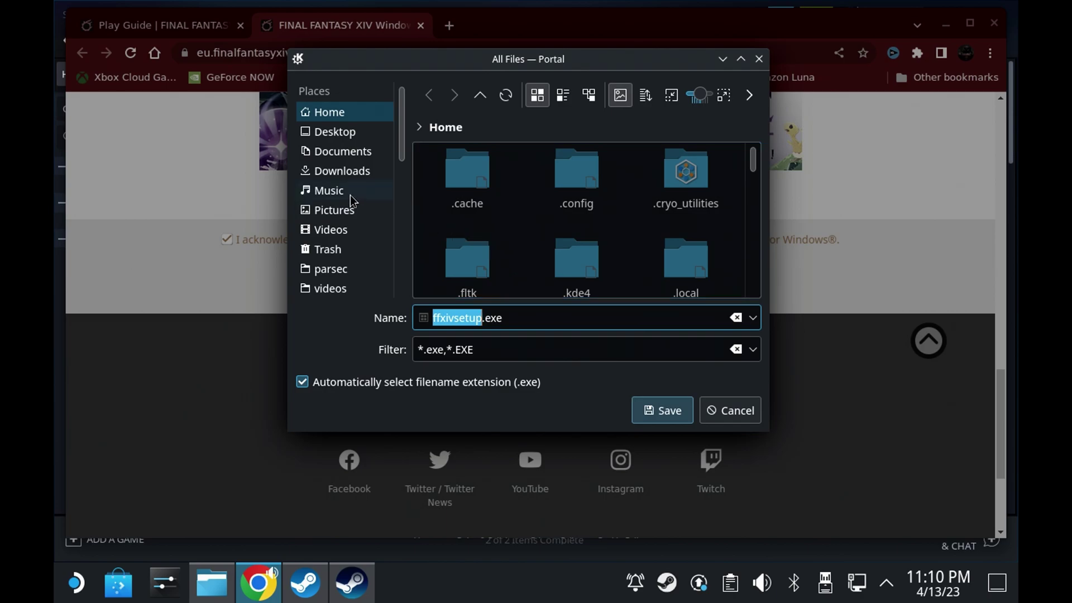
click(353, 172)
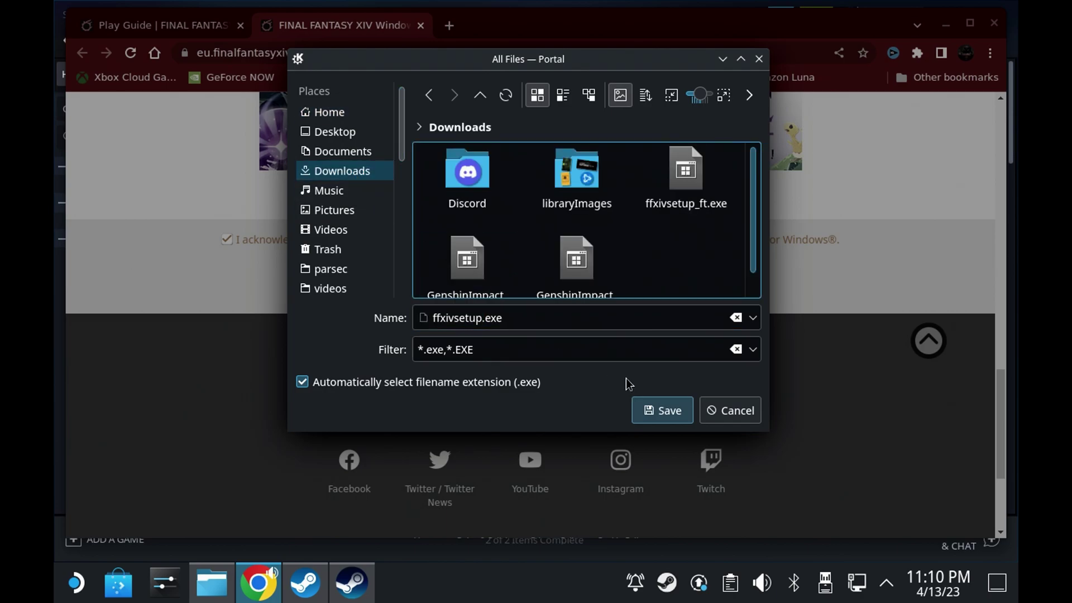
click(678, 421)
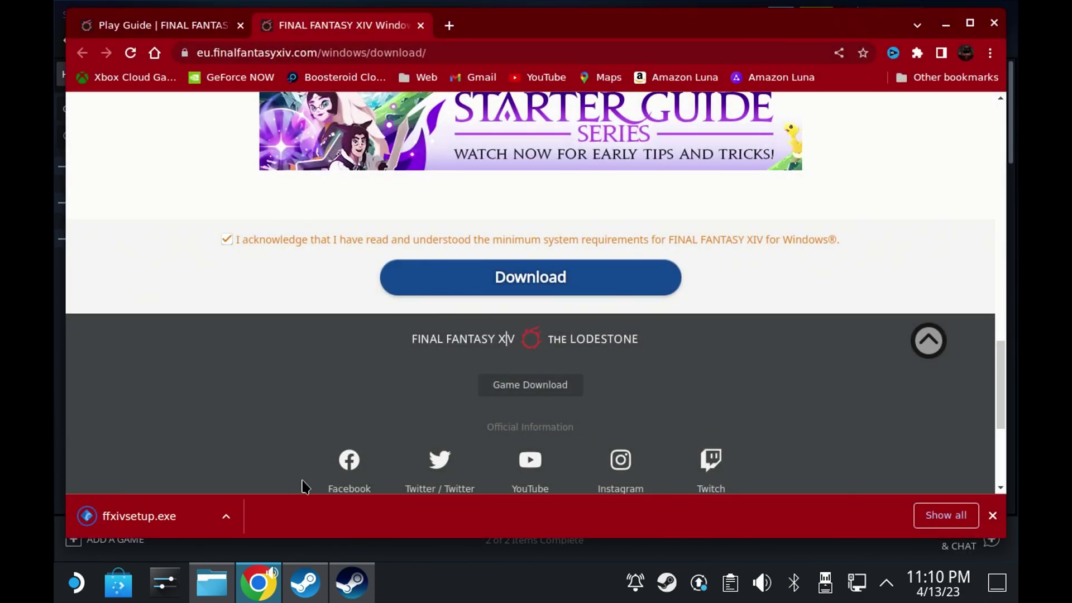
Close the old properties window and add a non-Steam game, browsing to /home/deck/Downloads
click(342, 576)
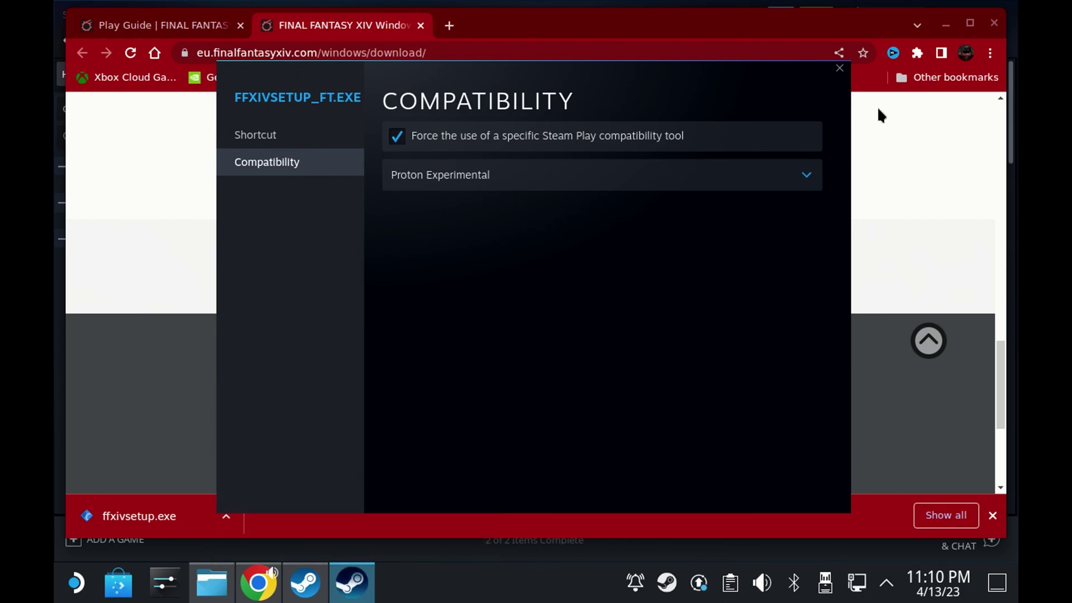
click(839, 68)
click(124, 540)
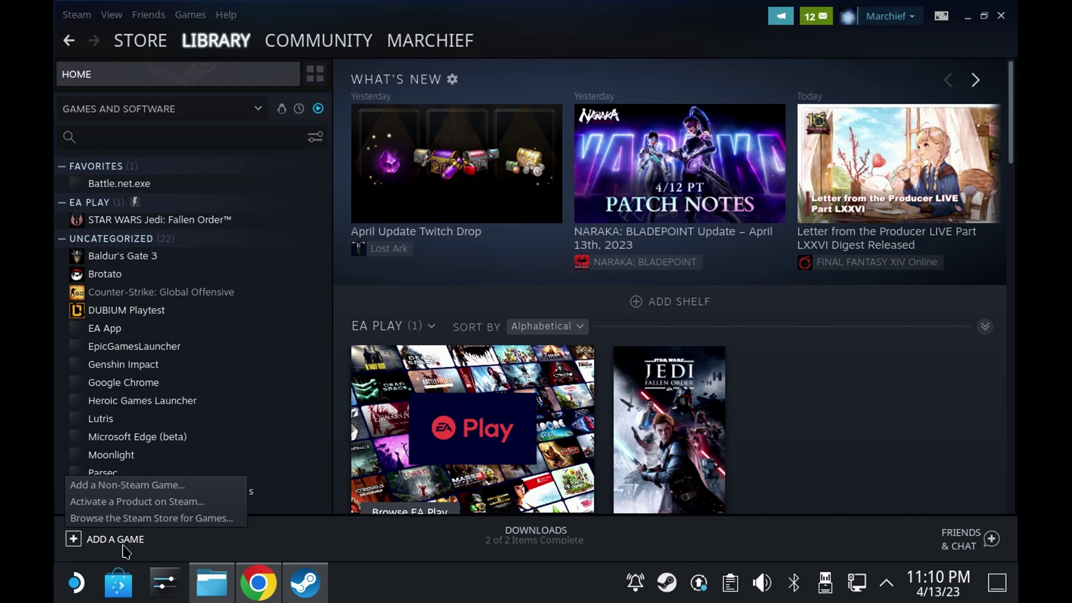
click(155, 485)
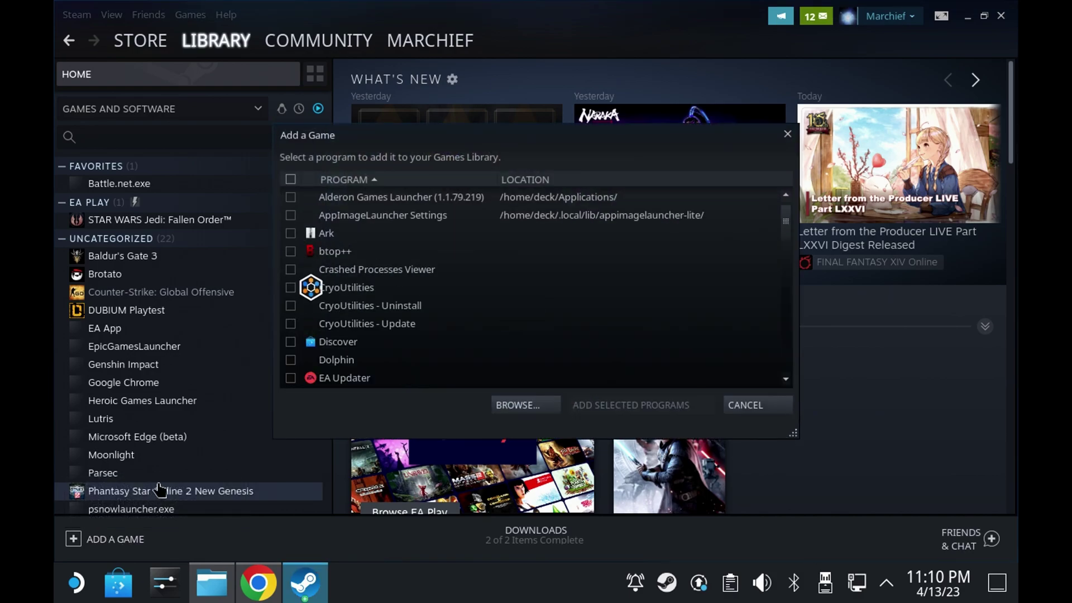
click(499, 408)
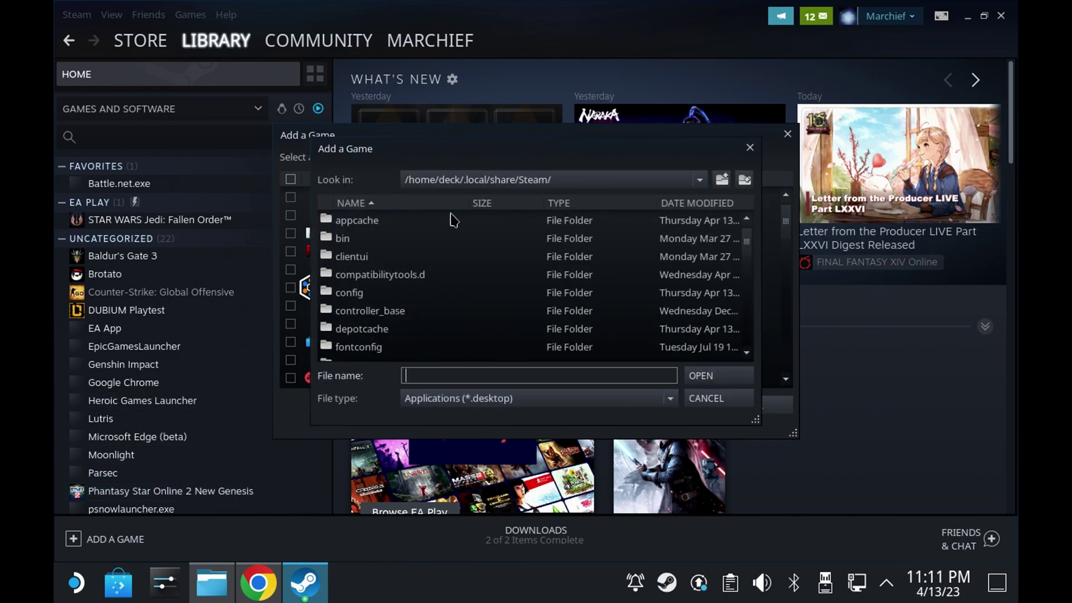
click(477, 178)
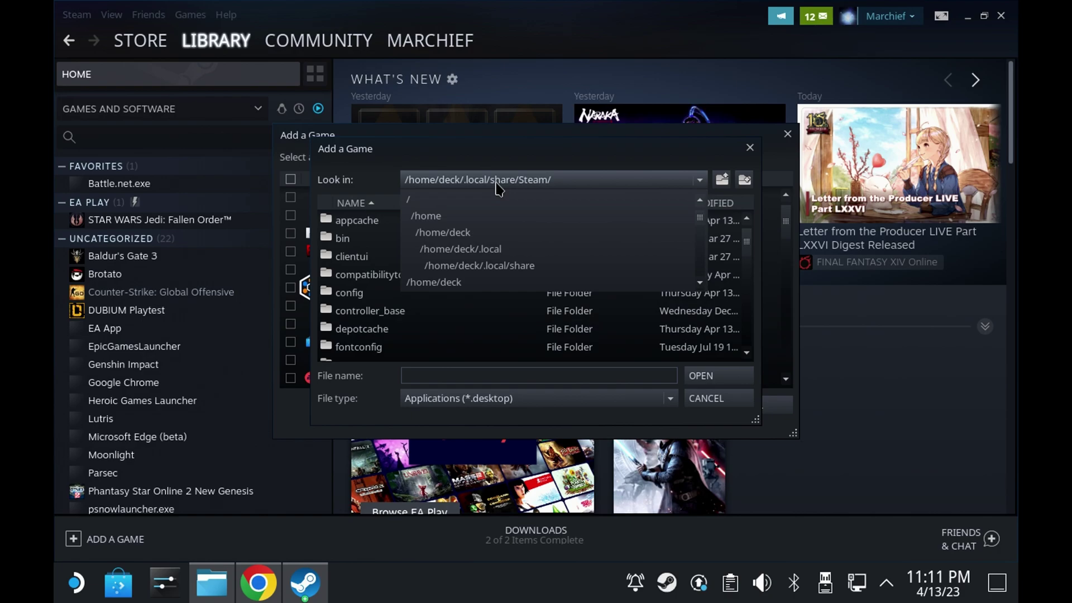
click(473, 234)
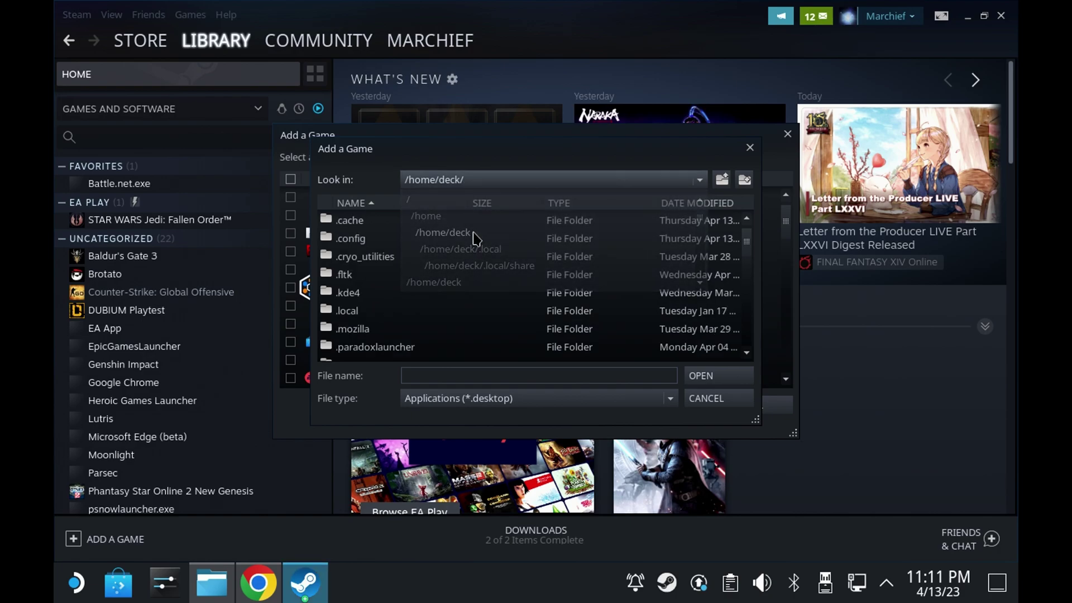
scroll(435, 257, down, 2)
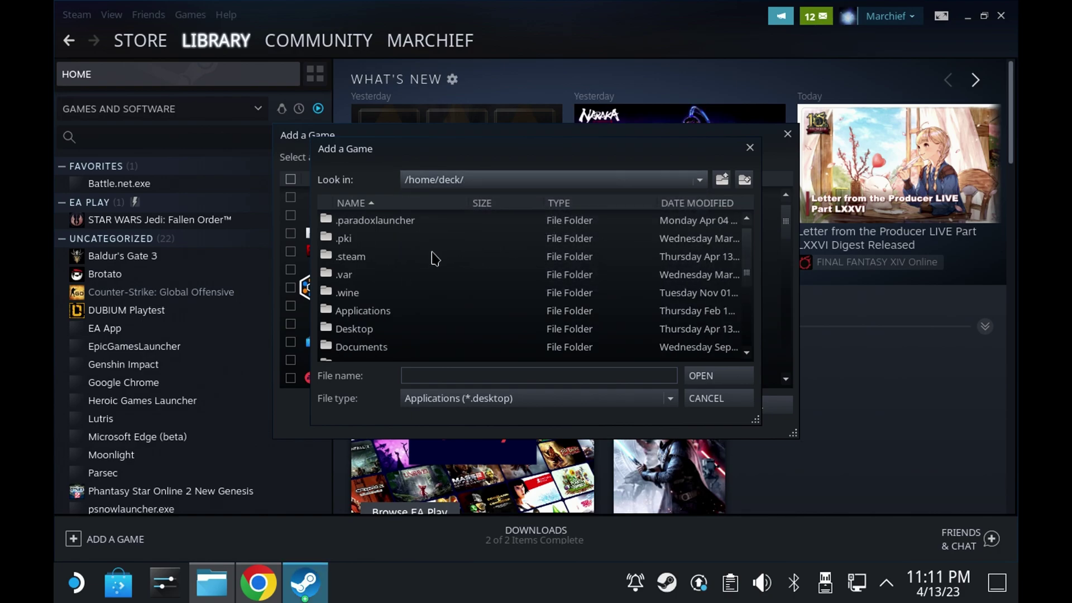
scroll(433, 258, down, 2)
double_click(389, 260)
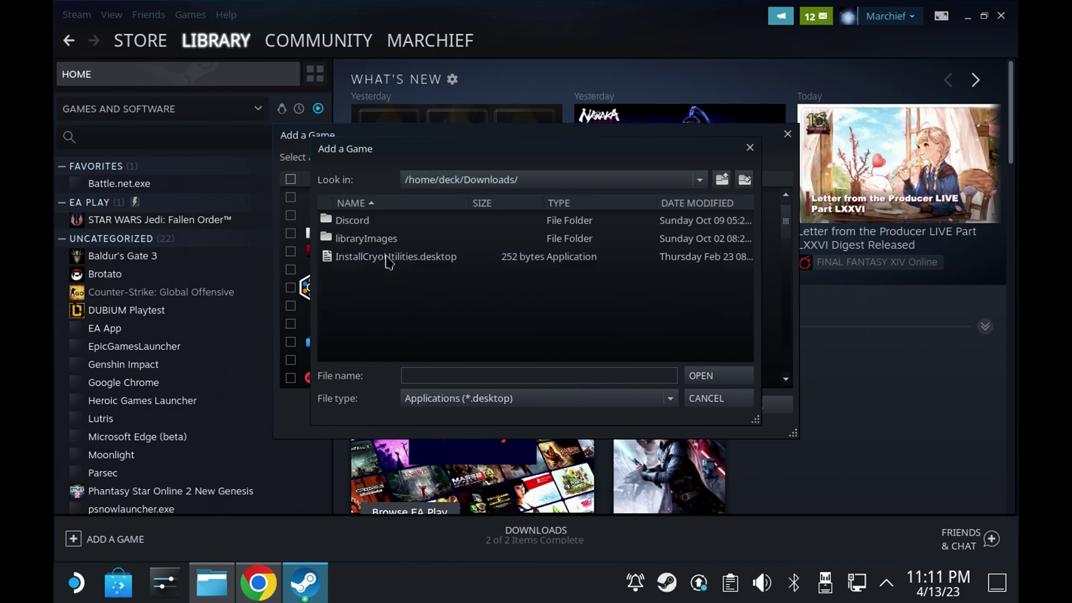
Show All Files, add ffxivsetup.exe to the library, and open its library page
click(446, 400)
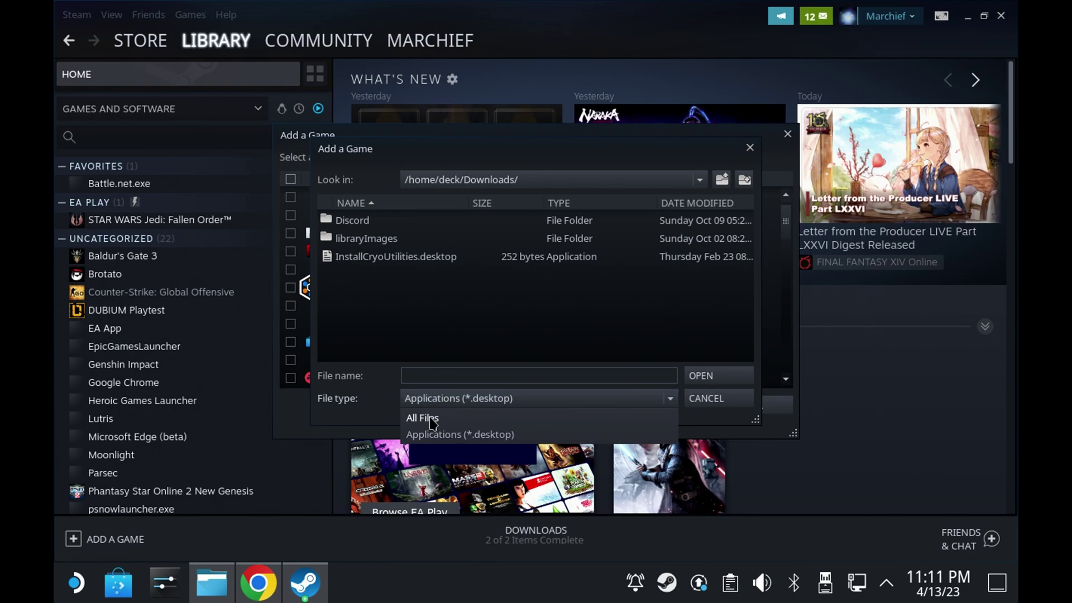
click(433, 420)
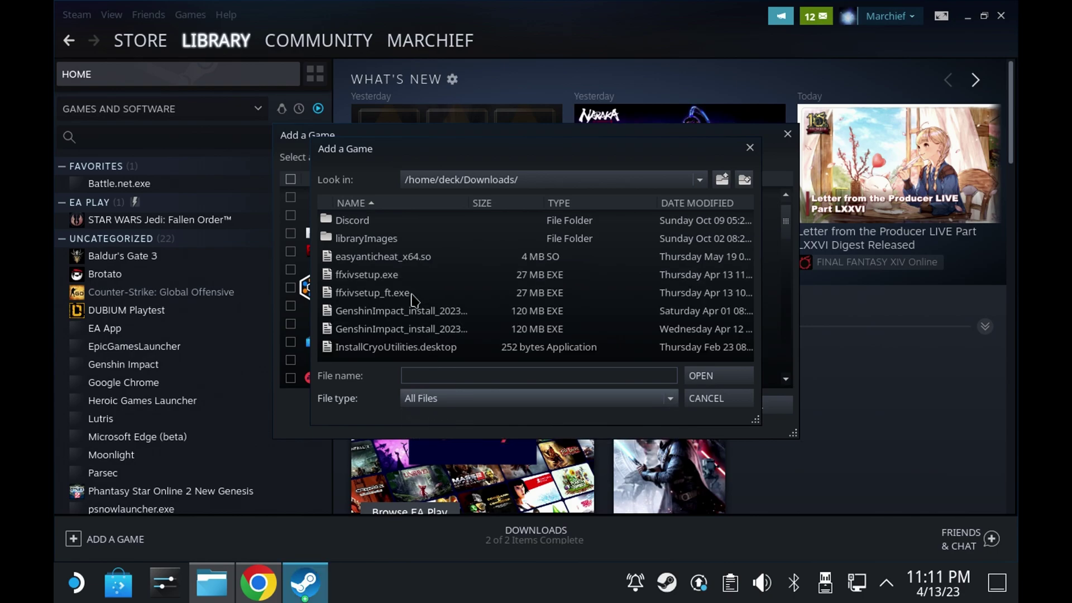
double_click(395, 276)
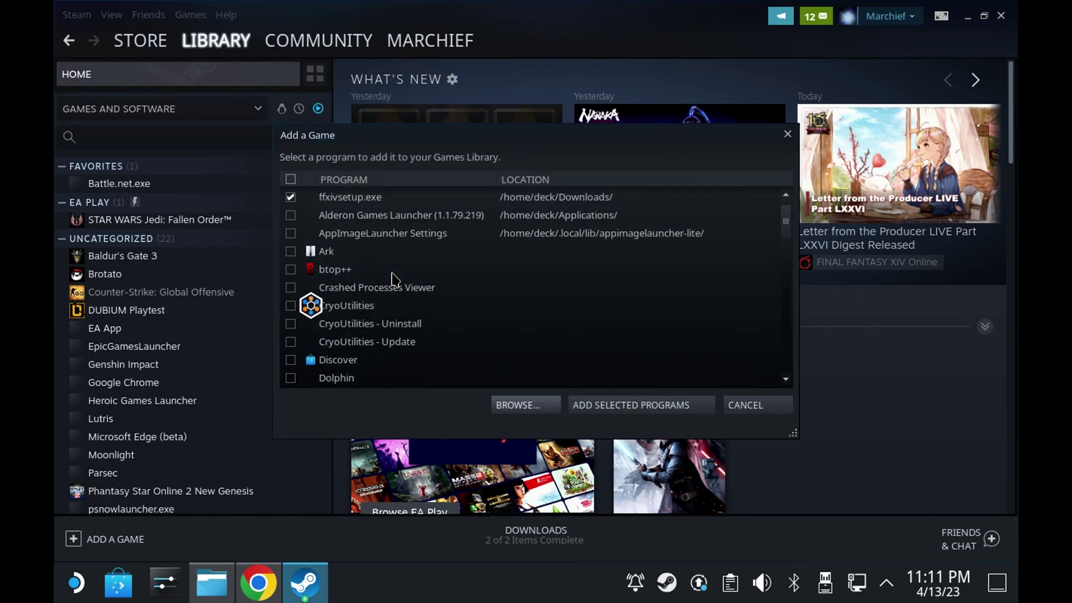
click(594, 412)
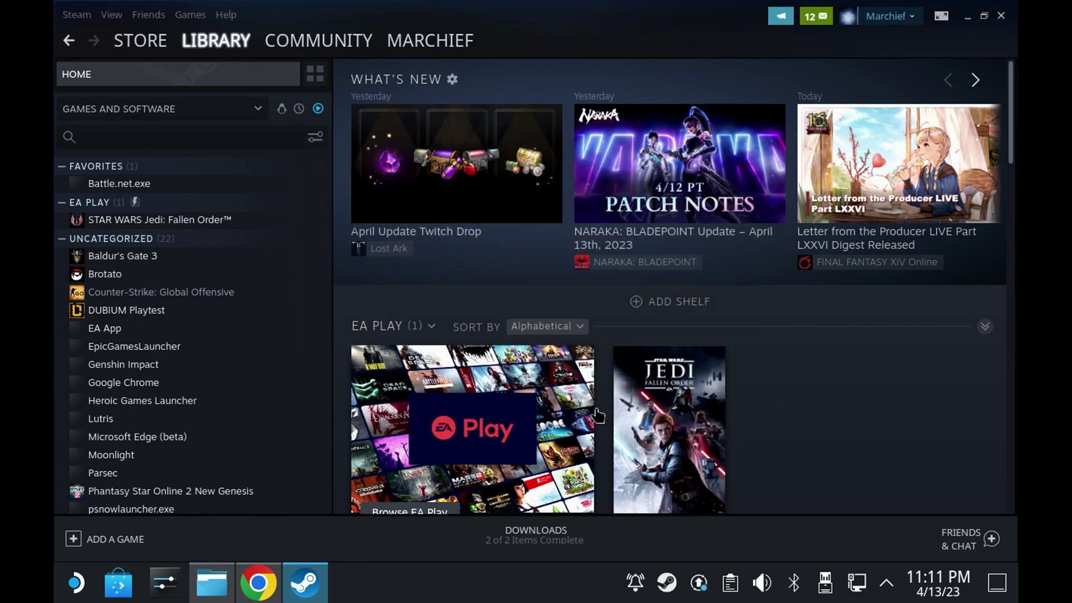
click(146, 365)
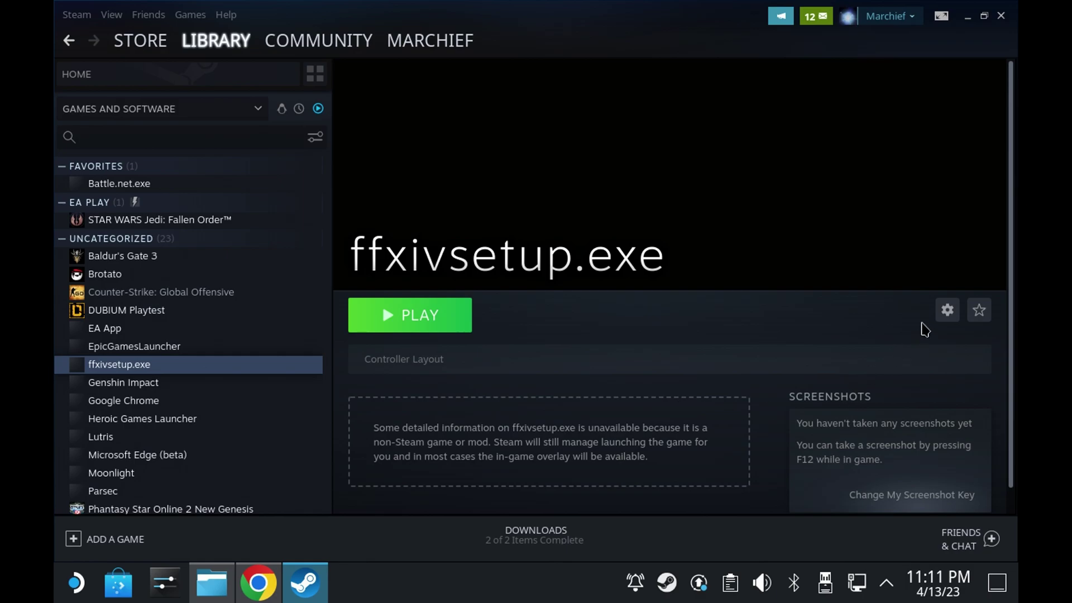
click(947, 310)
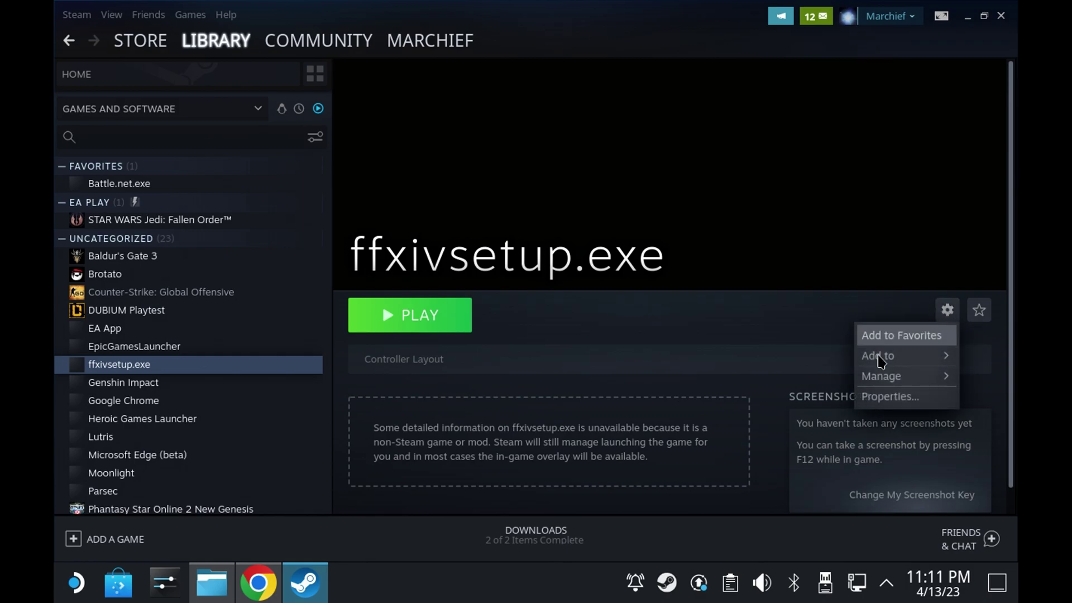
Force ffxivsetup.exe to use Proton Experimental in its Compatibility properties
click(896, 406)
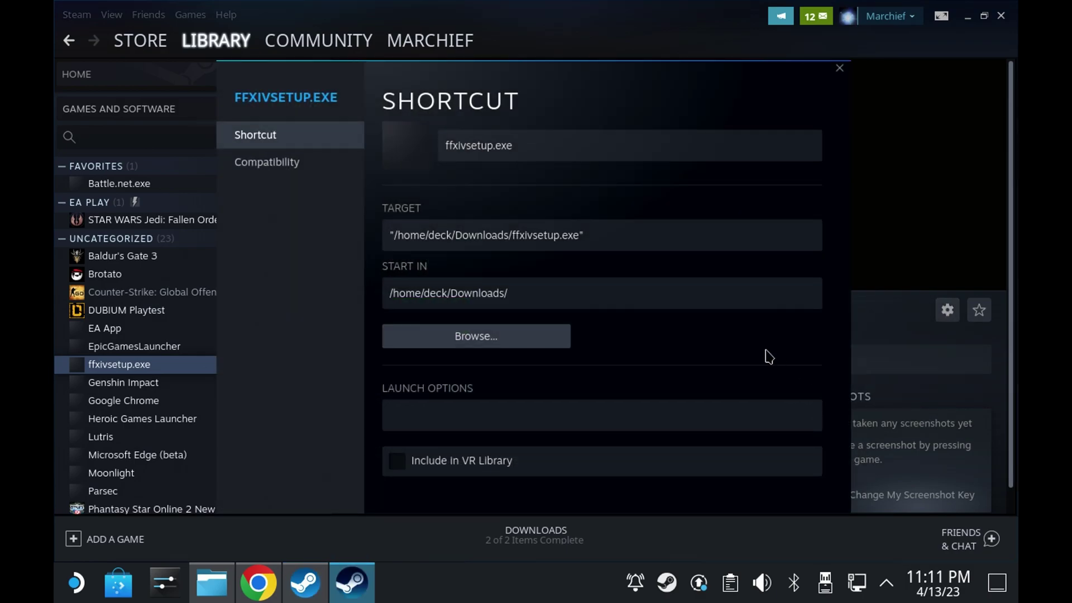
click(322, 169)
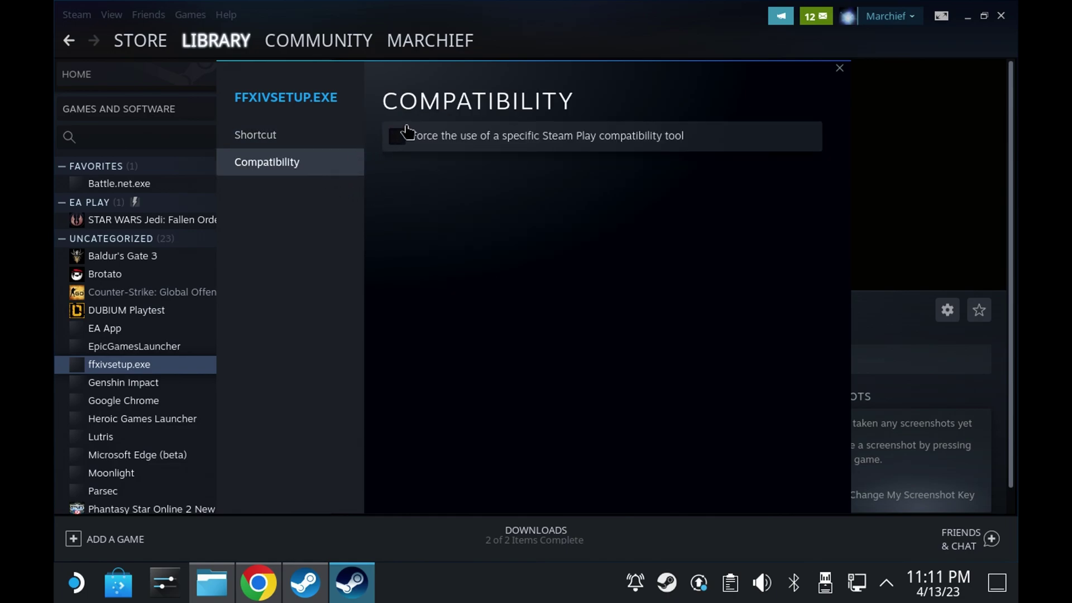
click(397, 136)
click(417, 171)
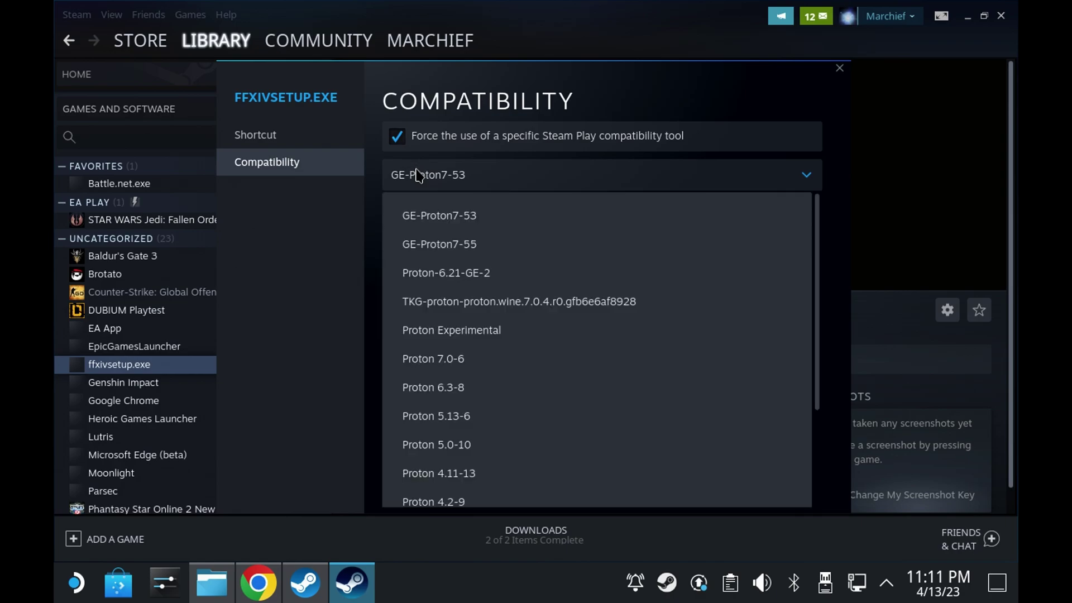
click(443, 323)
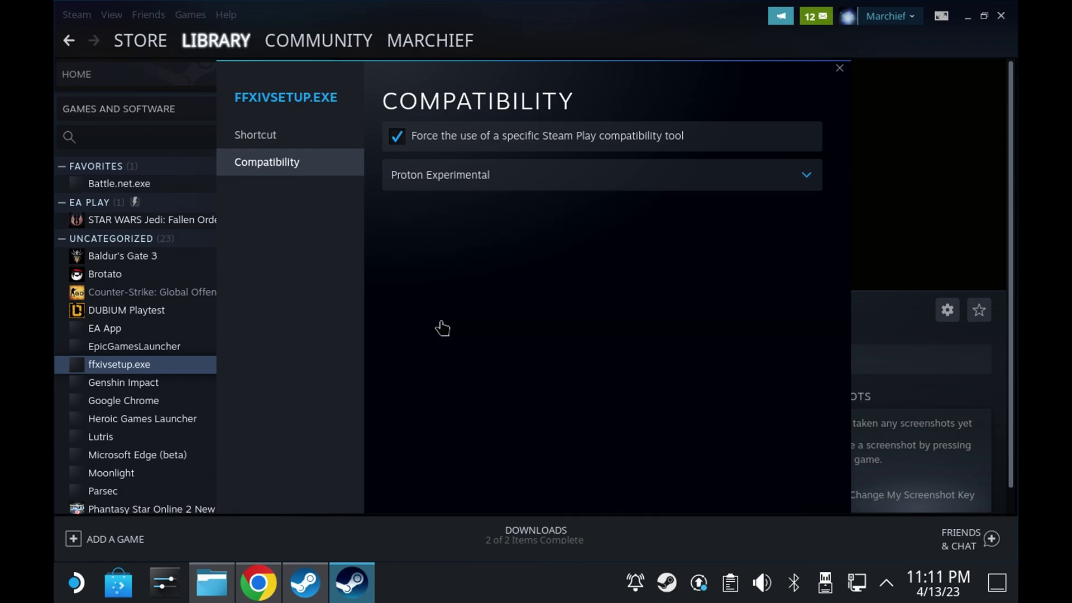
click(842, 70)
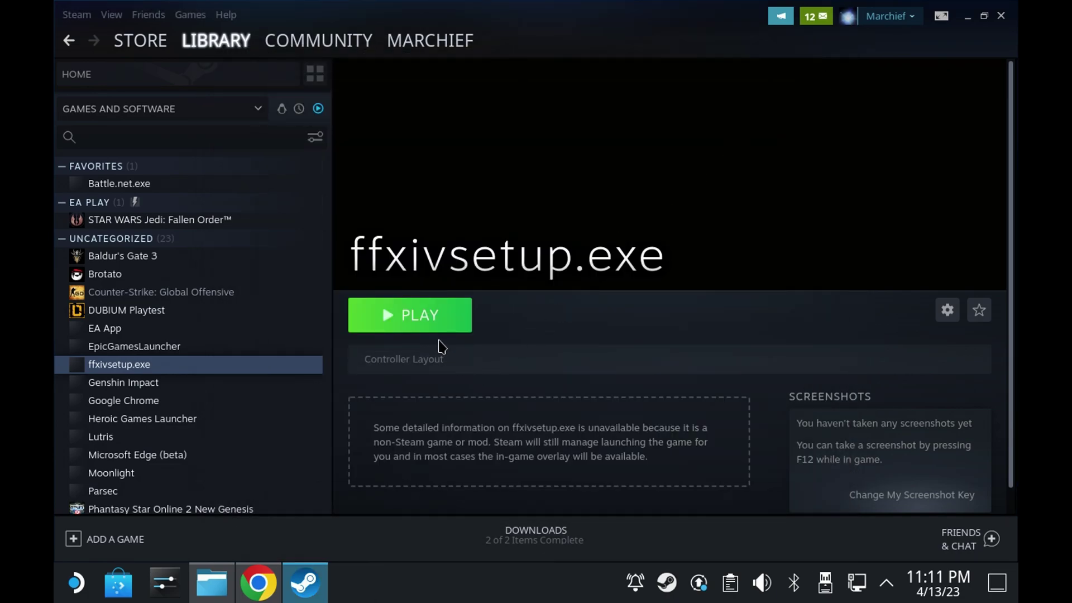
Run ffxivsetup.exe and accept Europe (English) as the region
click(424, 315)
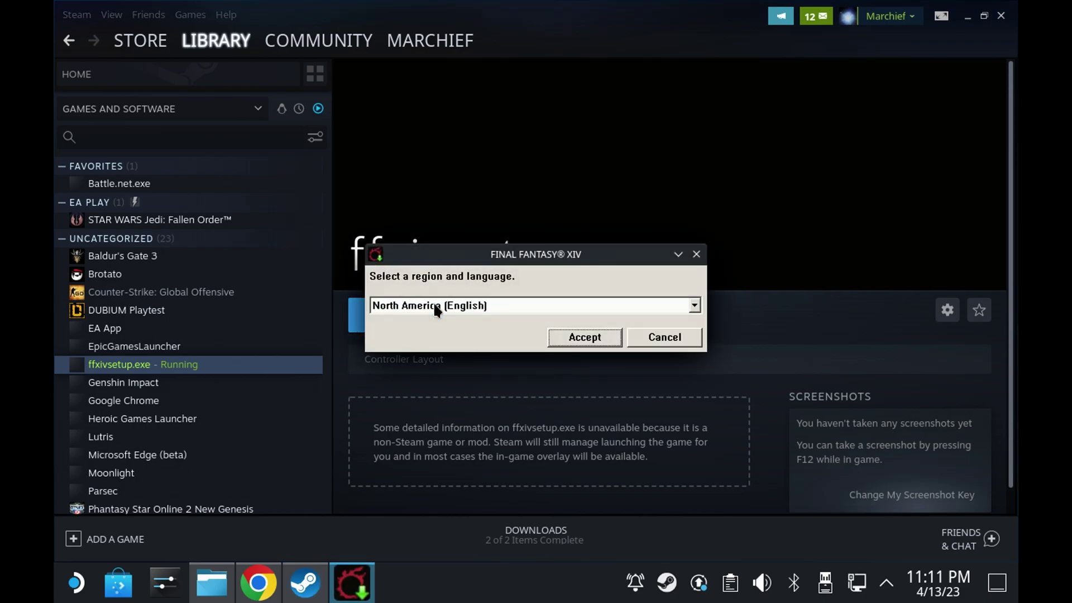
click(436, 309)
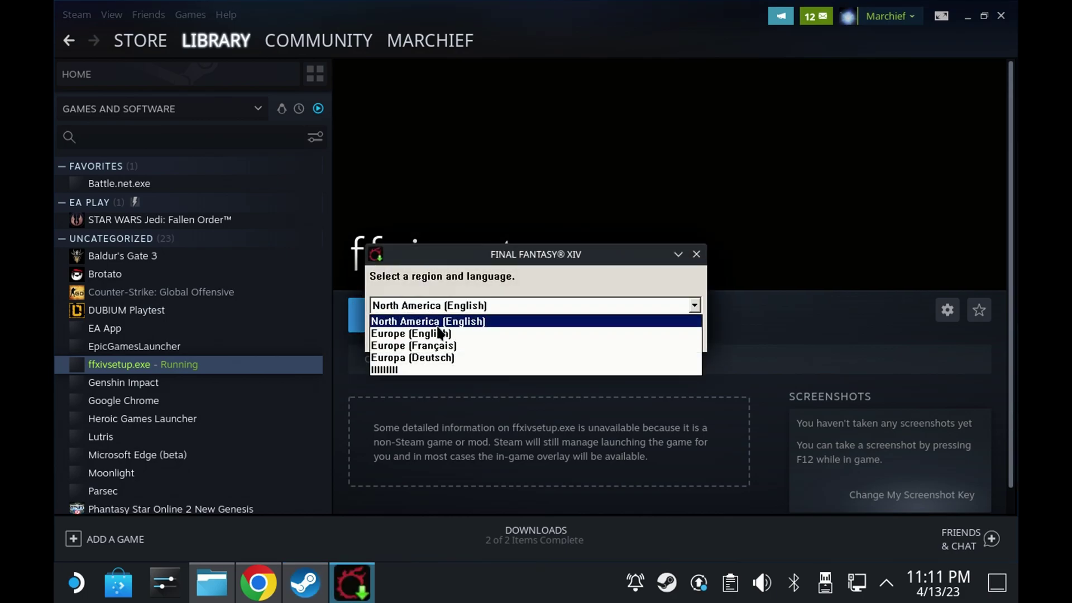
click(438, 333)
click(580, 335)
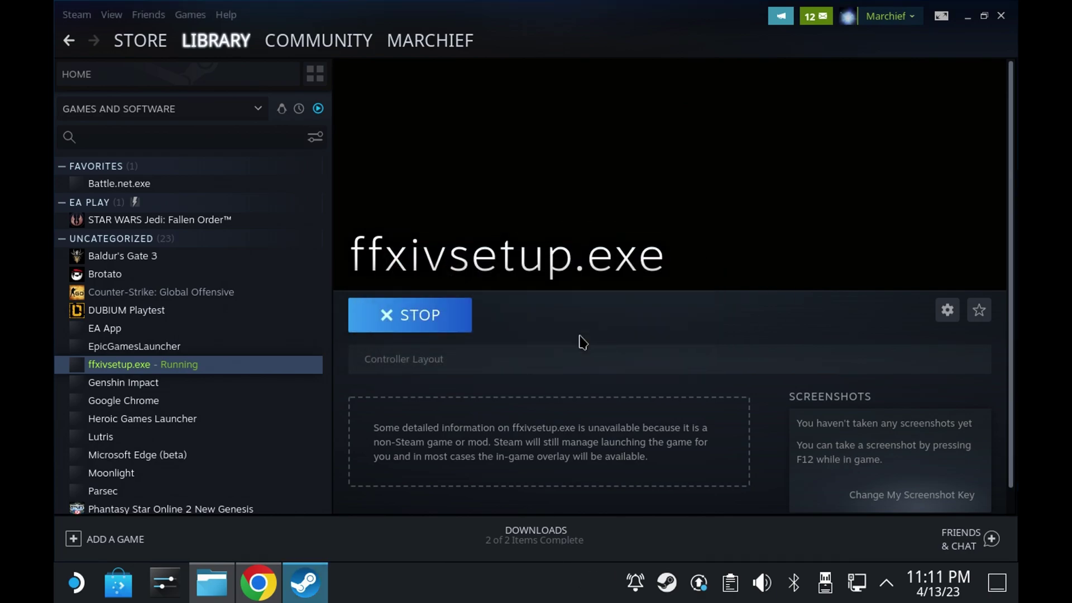
Advance through the InstallShield wizard, then accept Europe (English) again
click(578, 482)
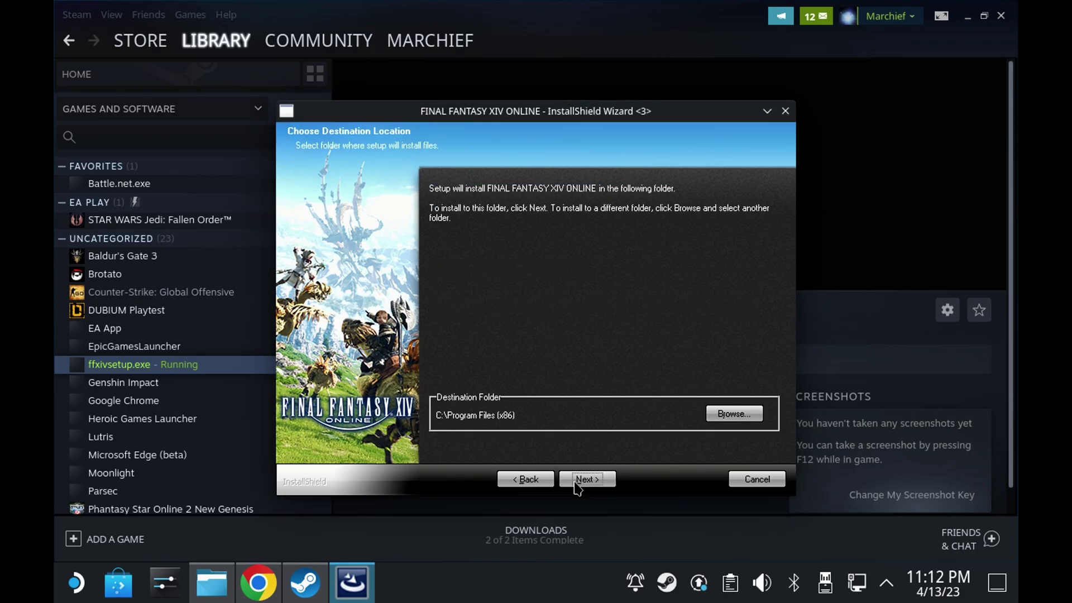
click(578, 481)
click(578, 481)
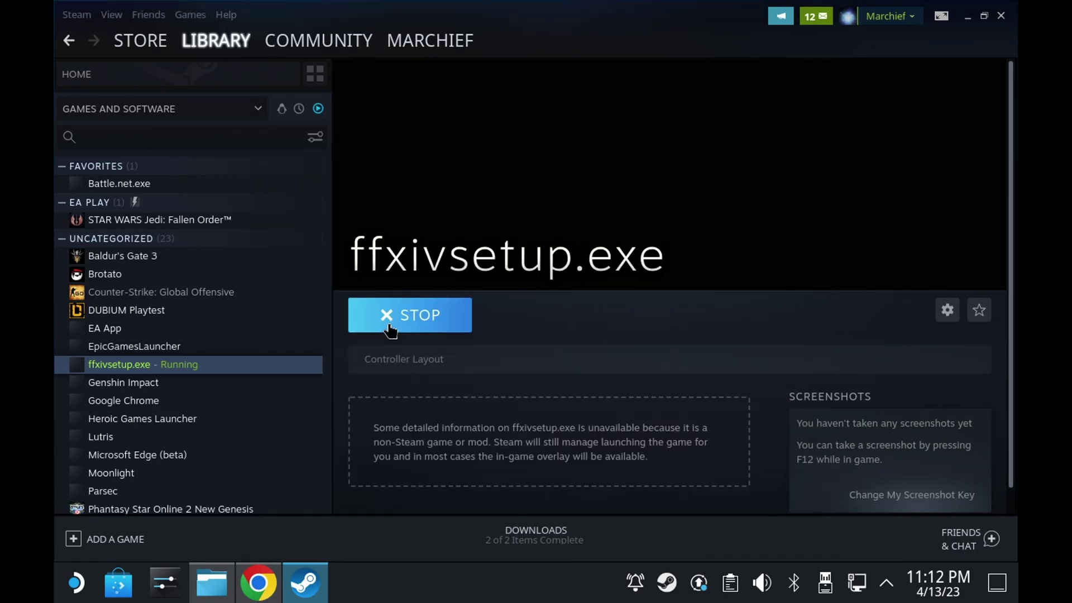
click(489, 306)
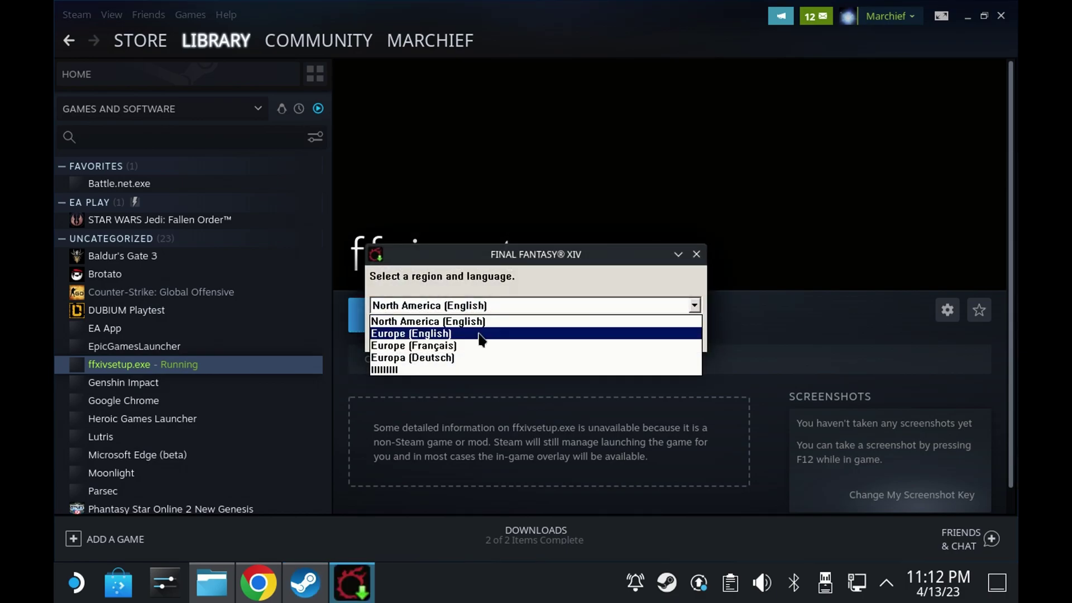
click(479, 334)
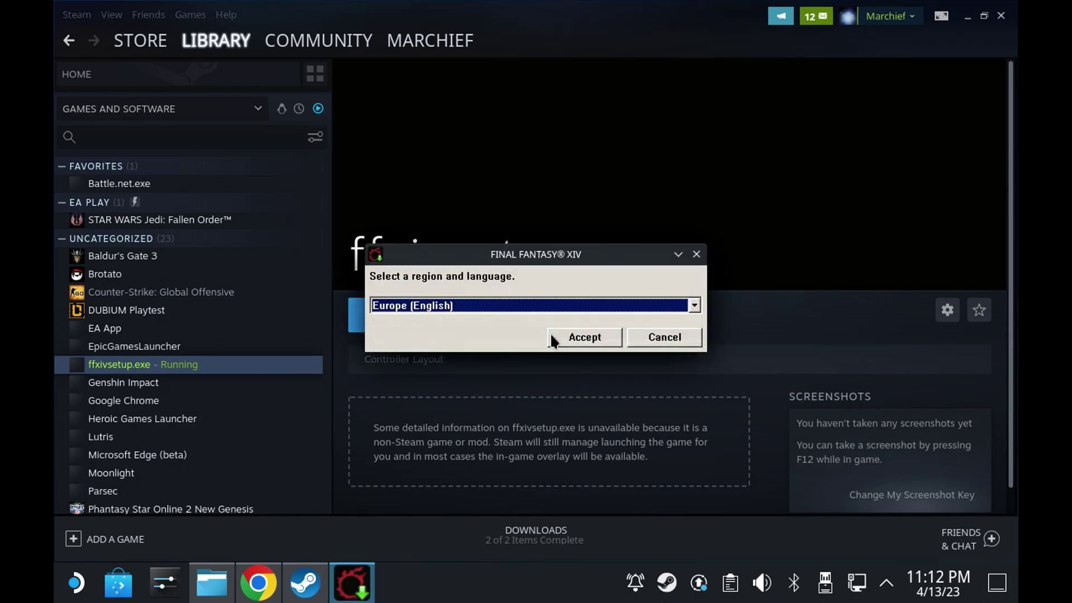
click(565, 340)
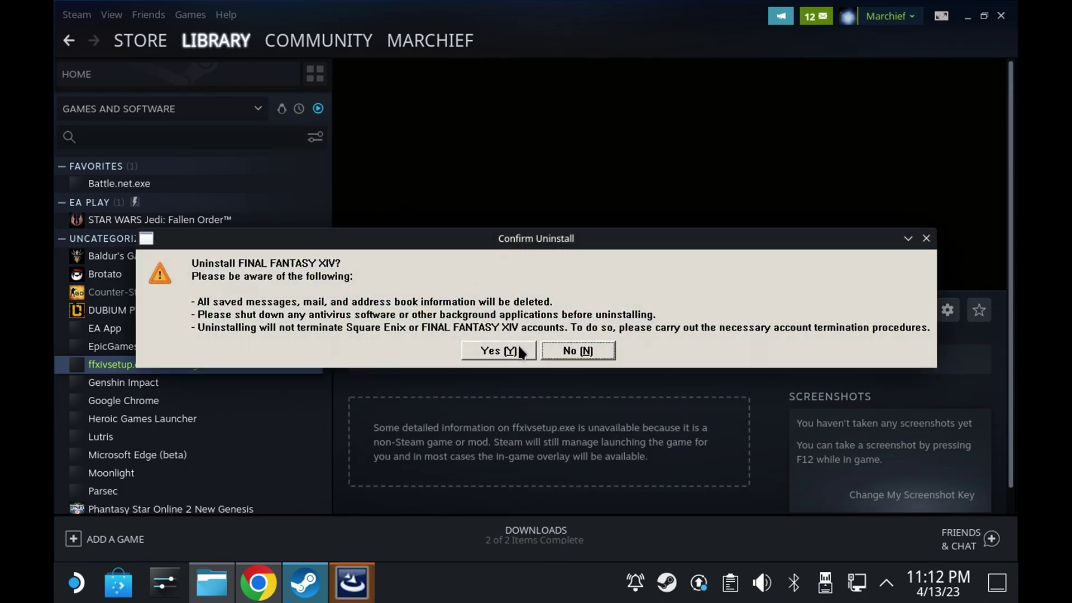
Confirm uninstalling the old FINAL FANTASY XIV and advance to the destination page
click(510, 360)
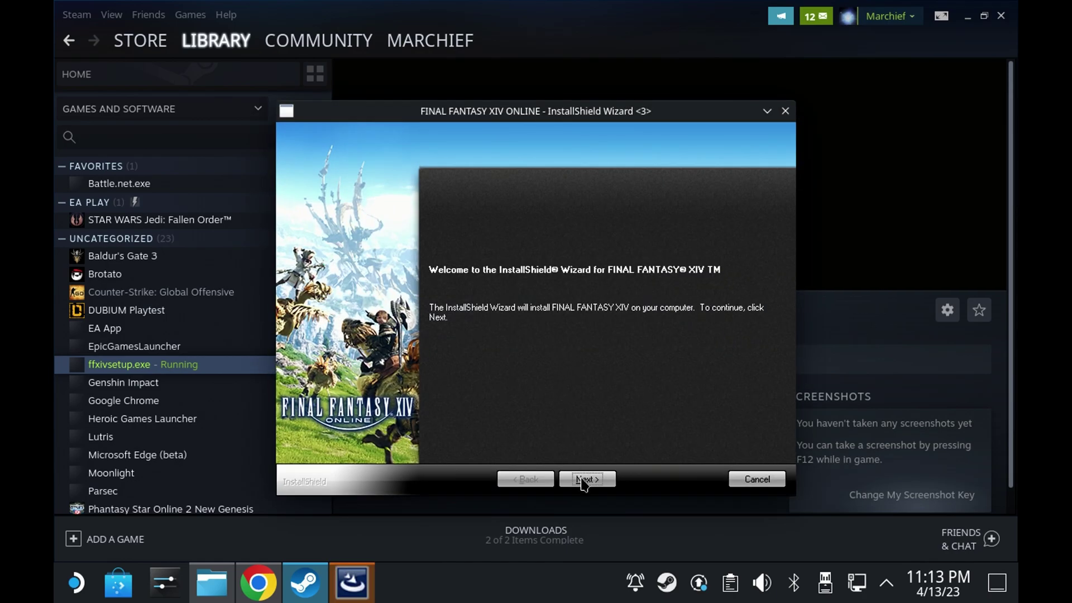
click(583, 480)
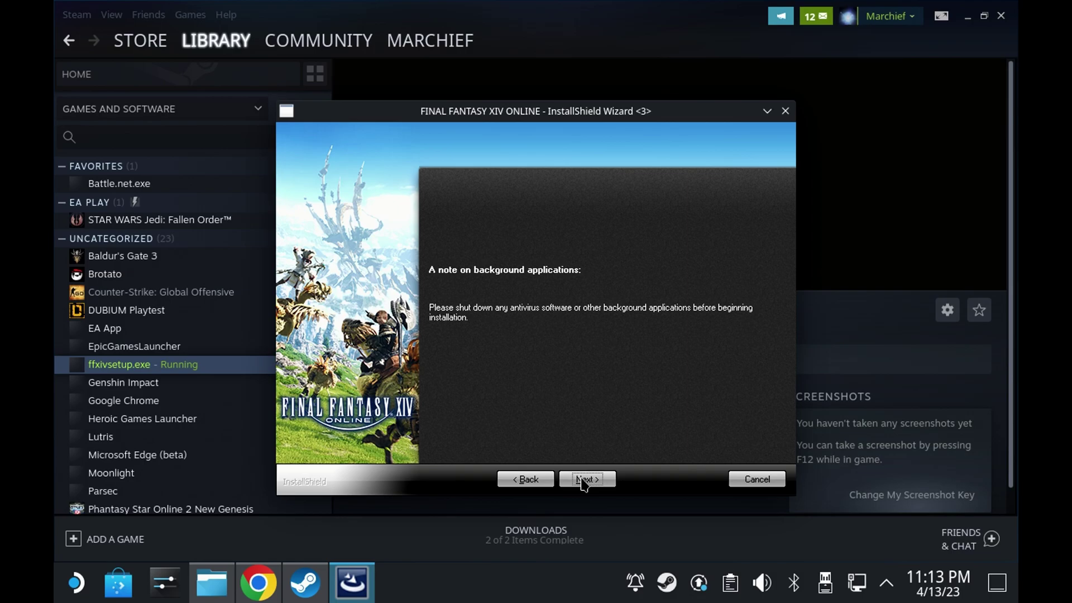
click(583, 479)
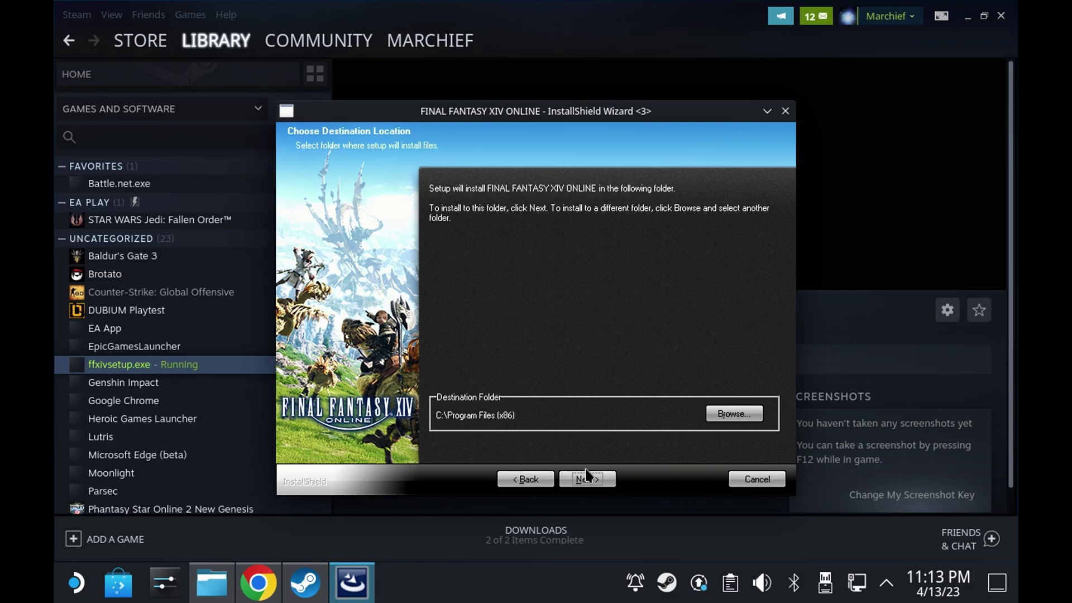
Set the install folder to D:\FF 14 and finish installing FINAL FANTASY XIV ONLINE
click(748, 417)
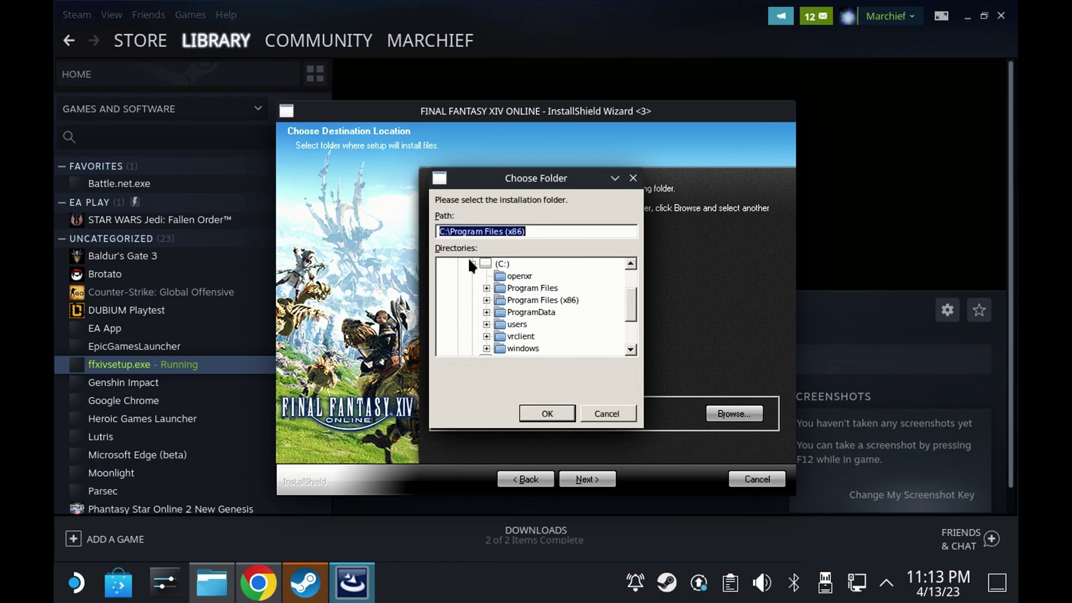
click(471, 262)
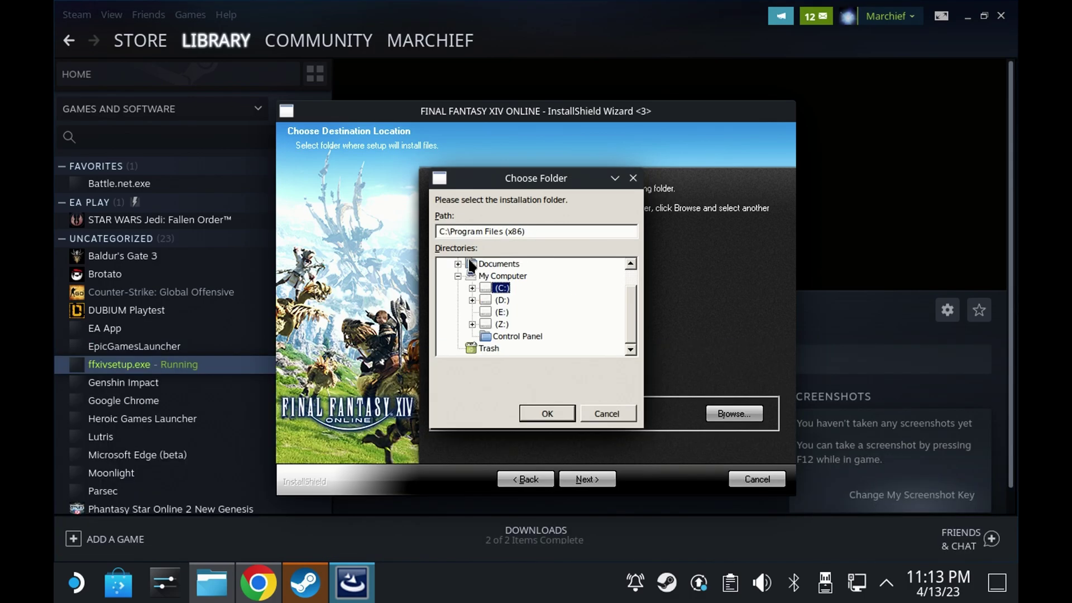
click(470, 300)
click(512, 313)
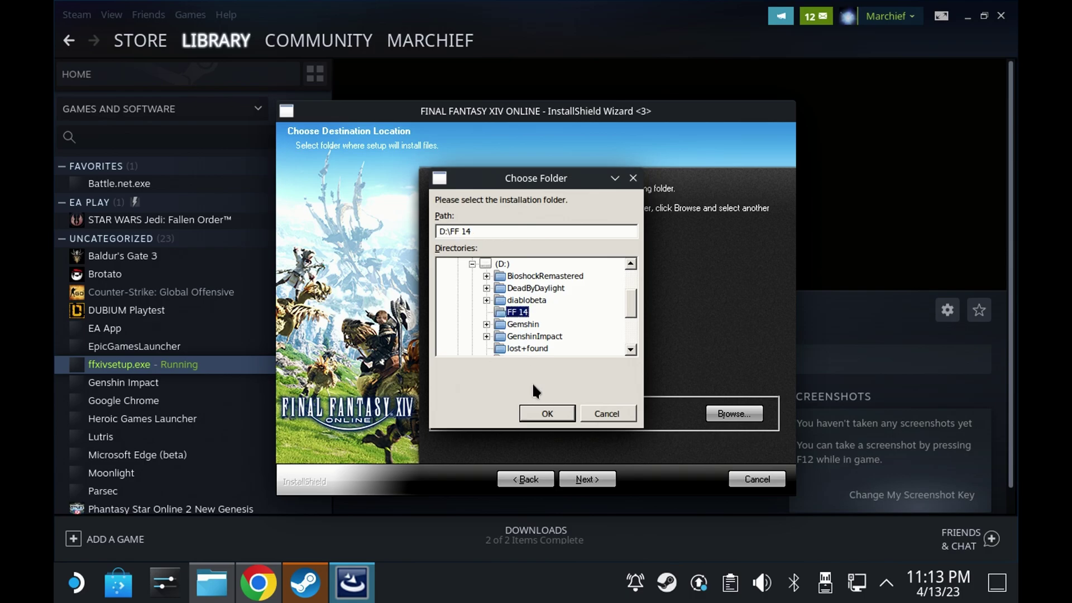
click(537, 413)
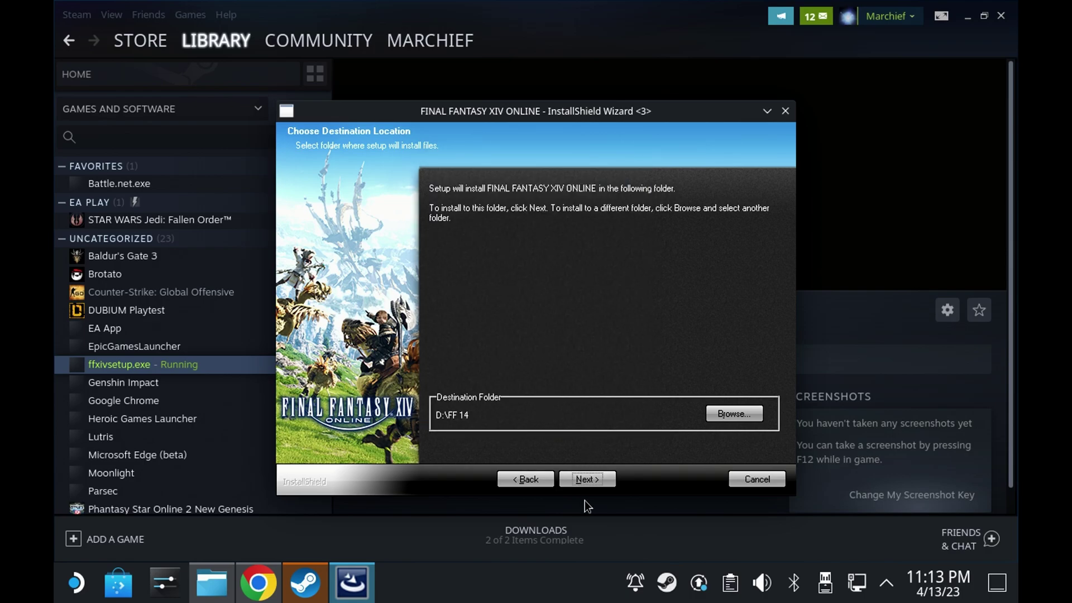
click(594, 483)
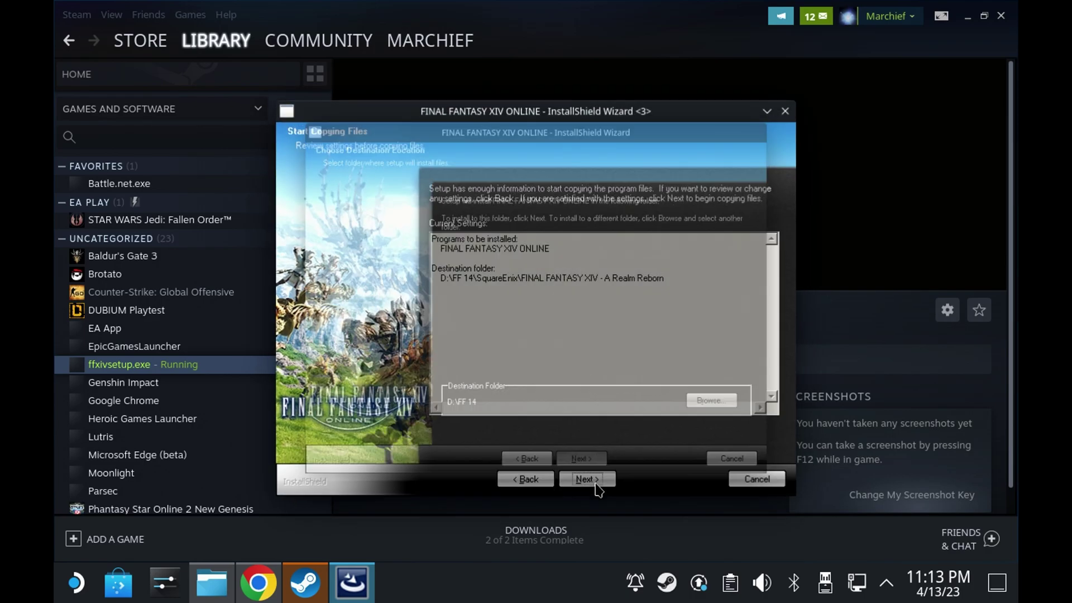
click(595, 482)
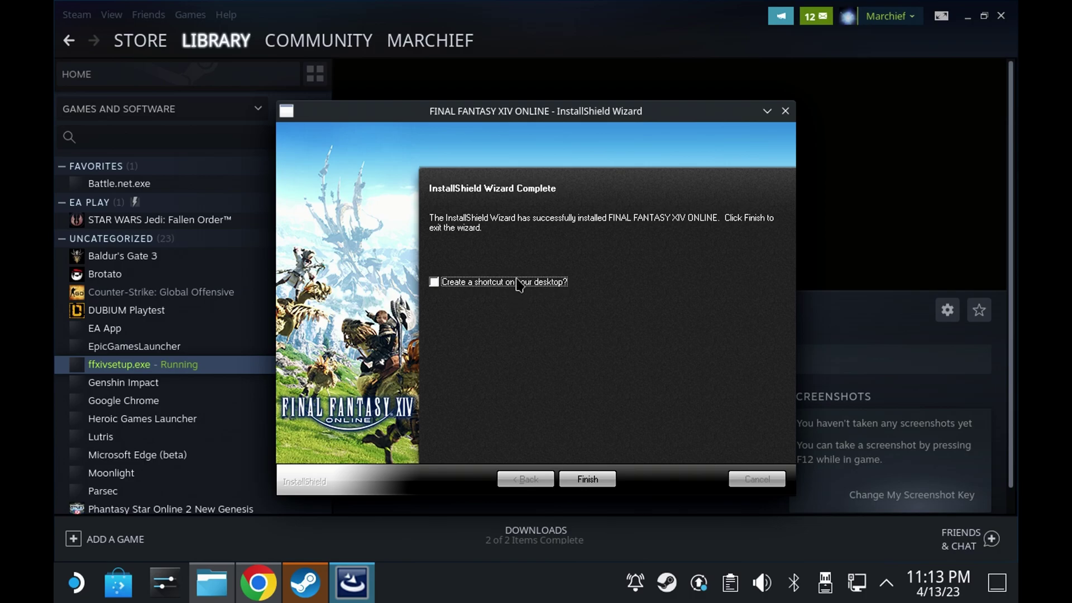
click(571, 478)
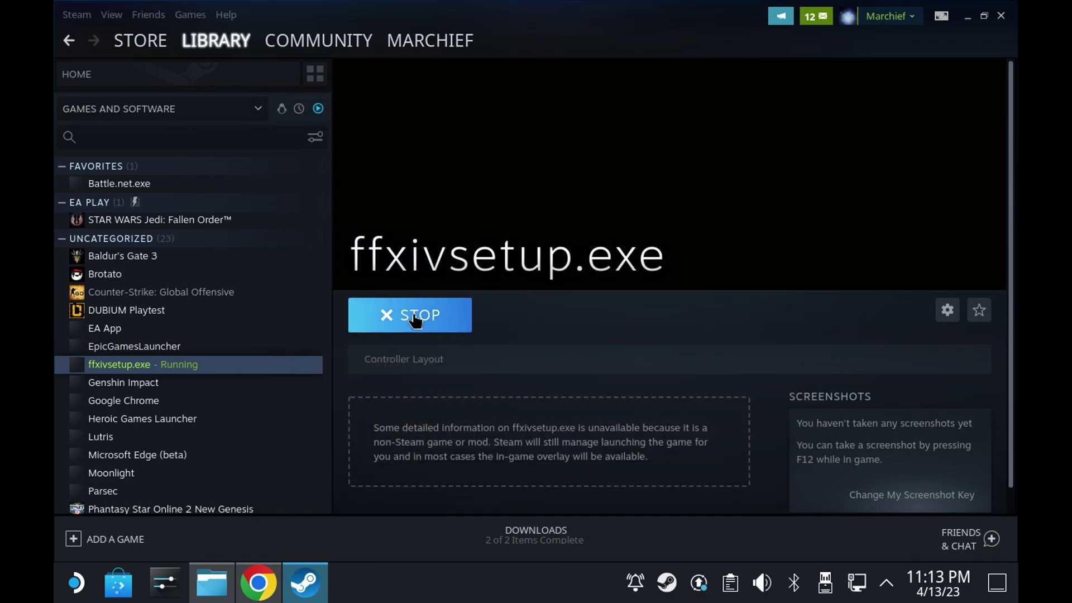
Stop ffxivsetup.exe, confirm ending it, and bring up its Manage options
click(414, 318)
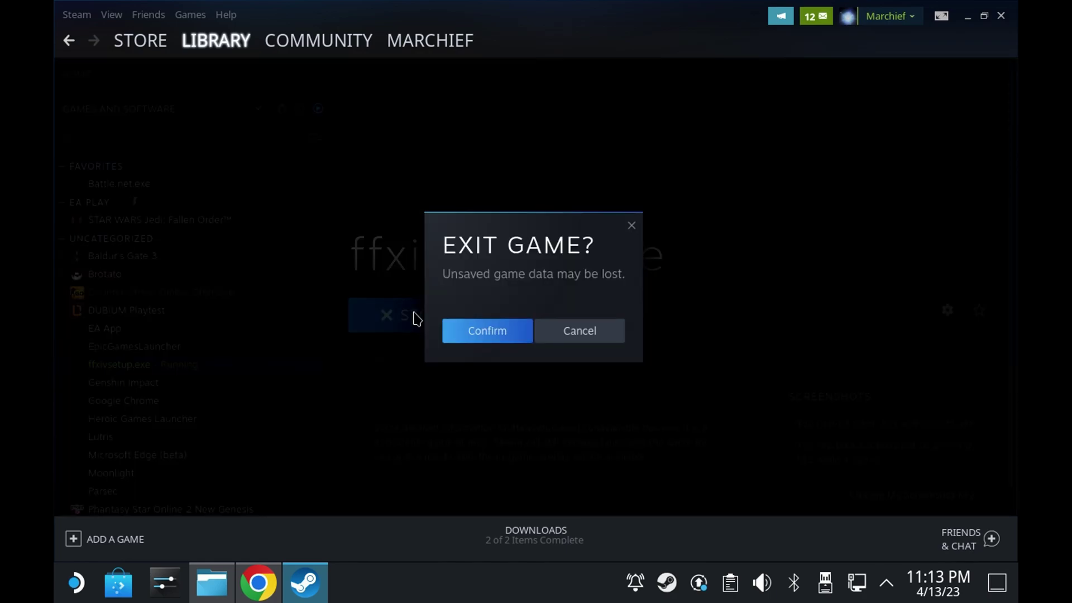
click(454, 330)
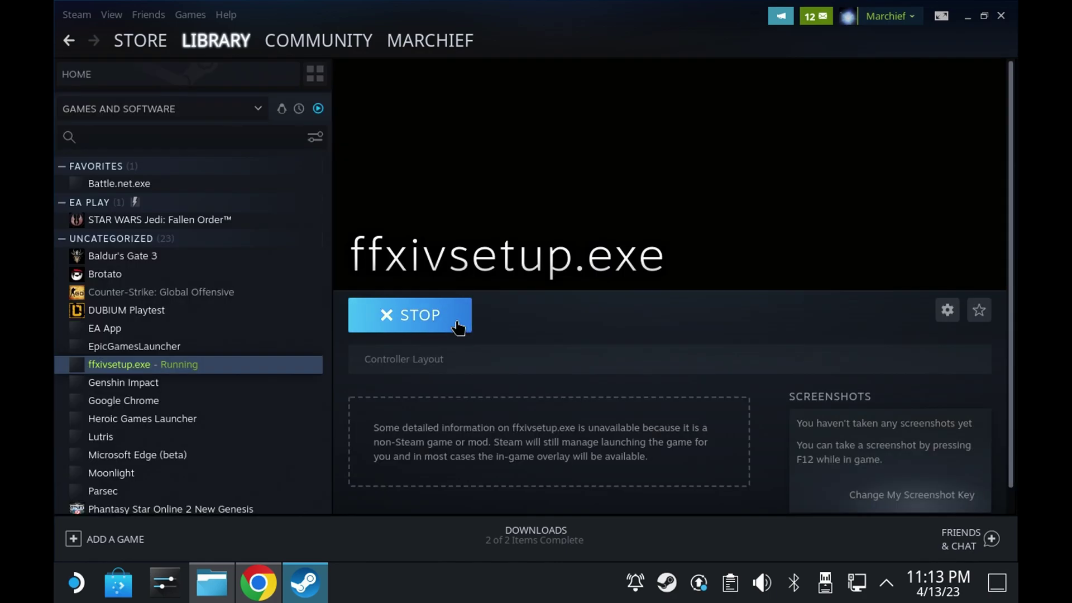
right_click(260, 368)
mouse_move(311, 436)
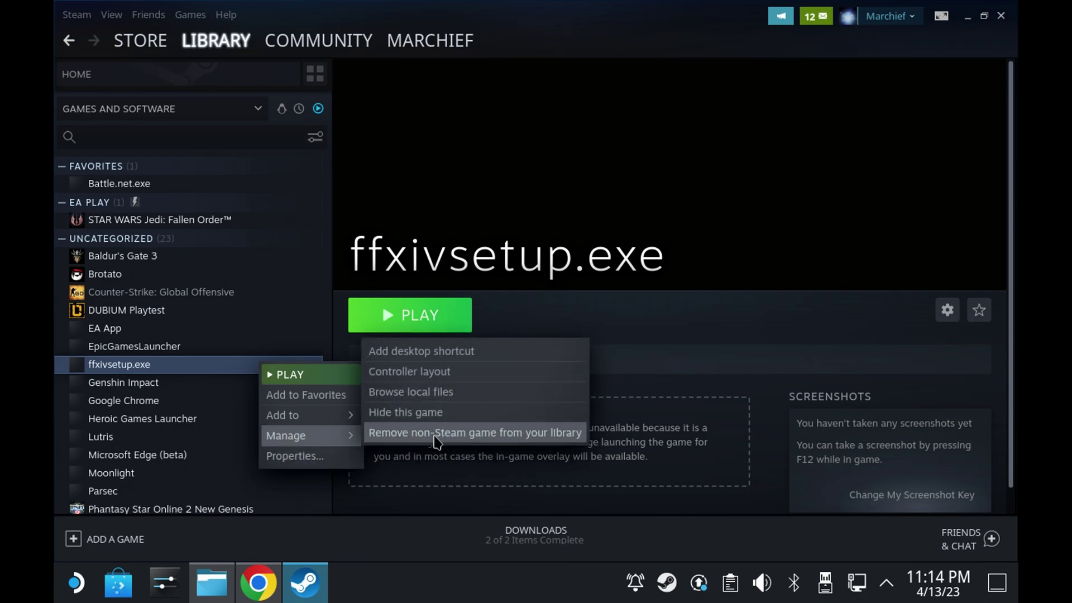
Remove ffxivsetup.exe from the library and start adding a non-Steam game
click(436, 441)
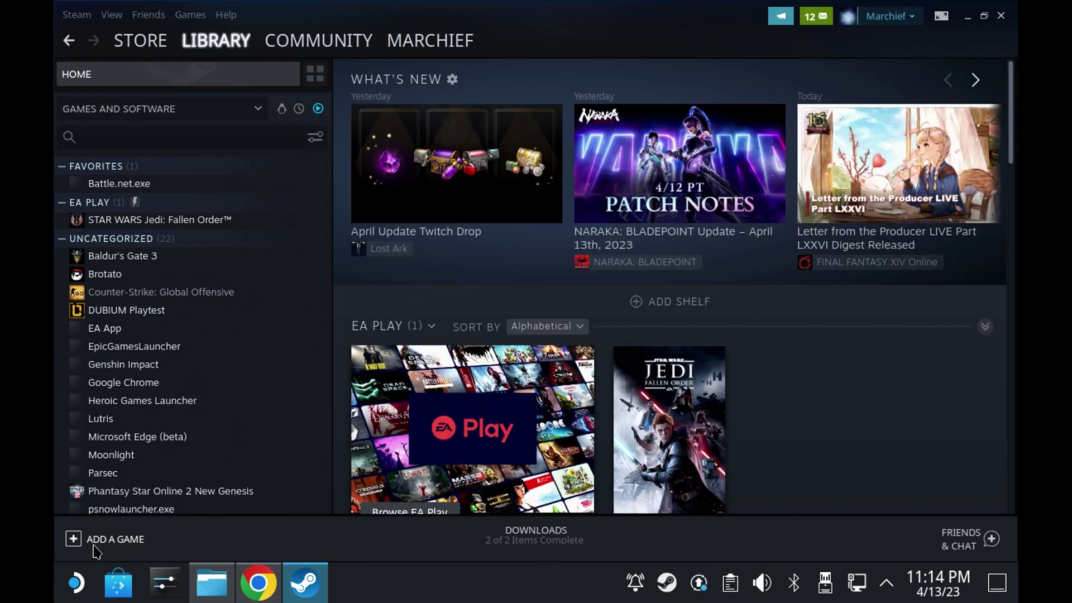
click(94, 541)
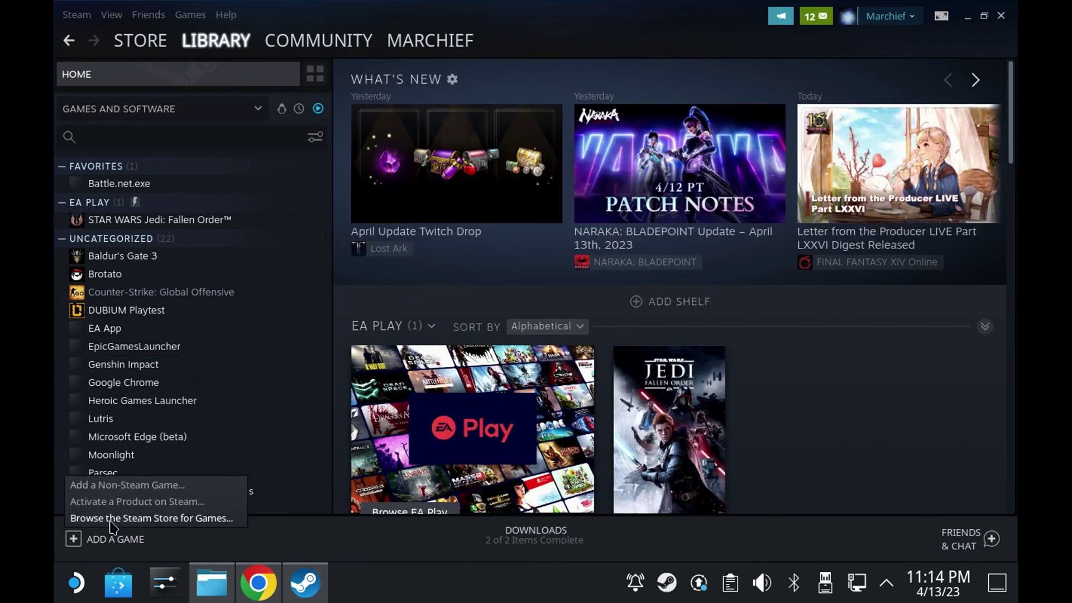
click(134, 485)
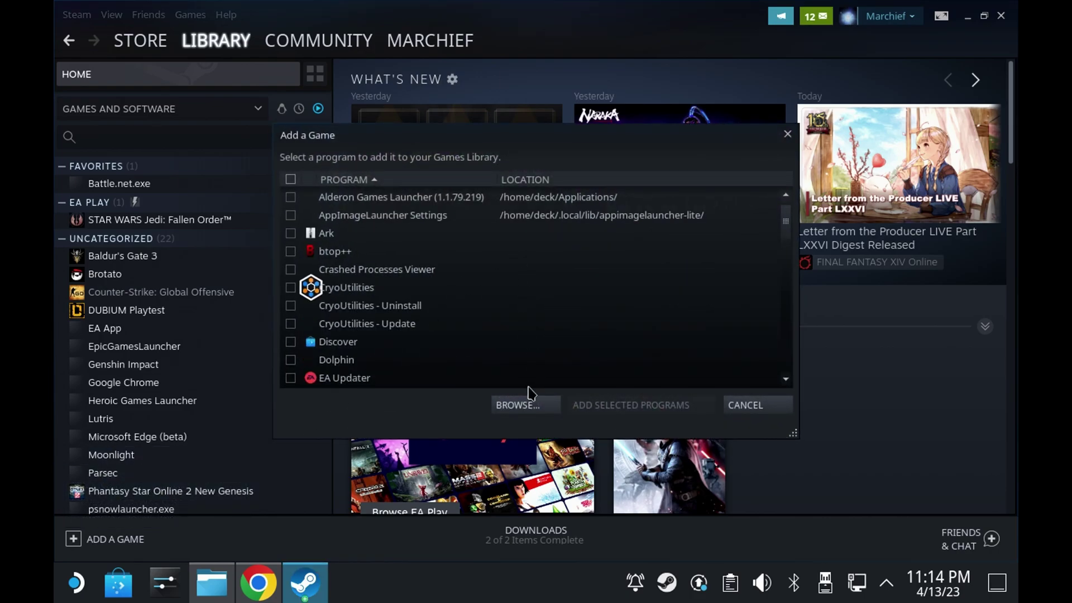
Browse from the filesystem root to the /run/media/mmcblk0p1/FF 14 folder
click(519, 405)
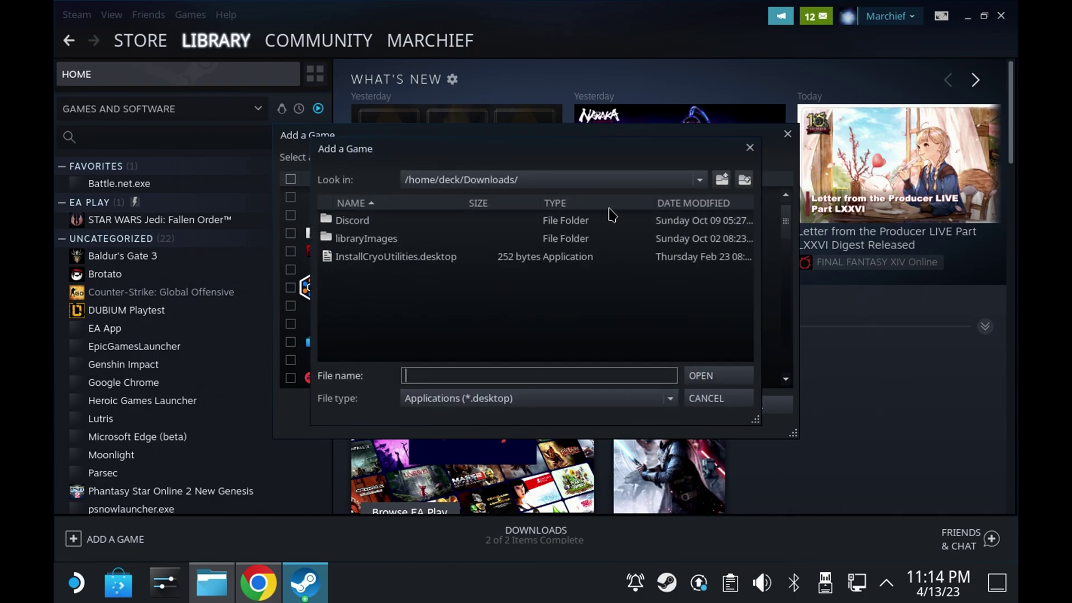
click(716, 183)
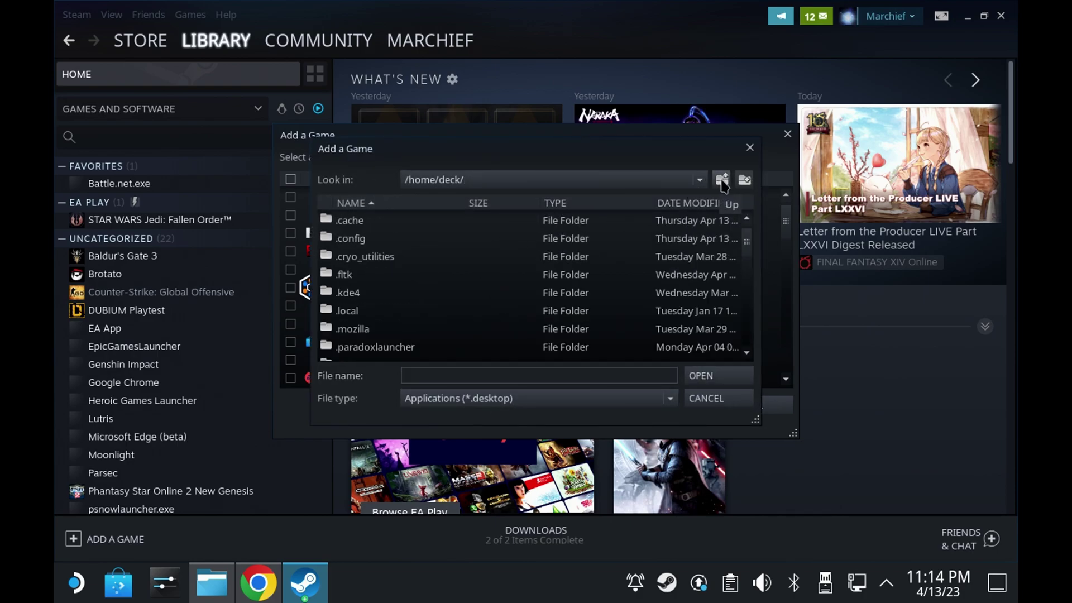
click(717, 183)
click(719, 184)
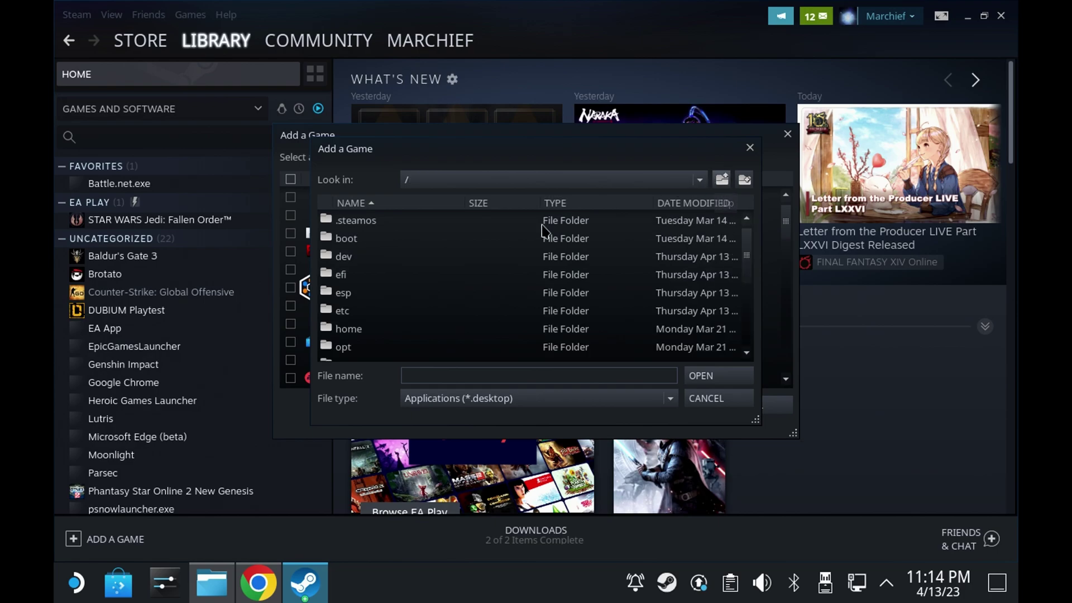
scroll(399, 294, down, 3)
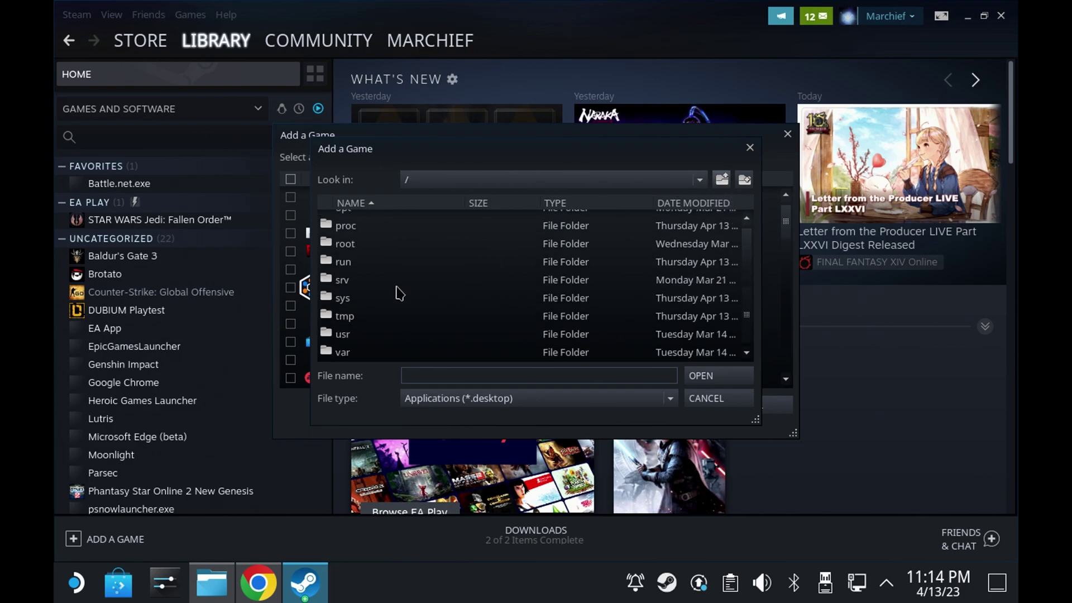
click(347, 262)
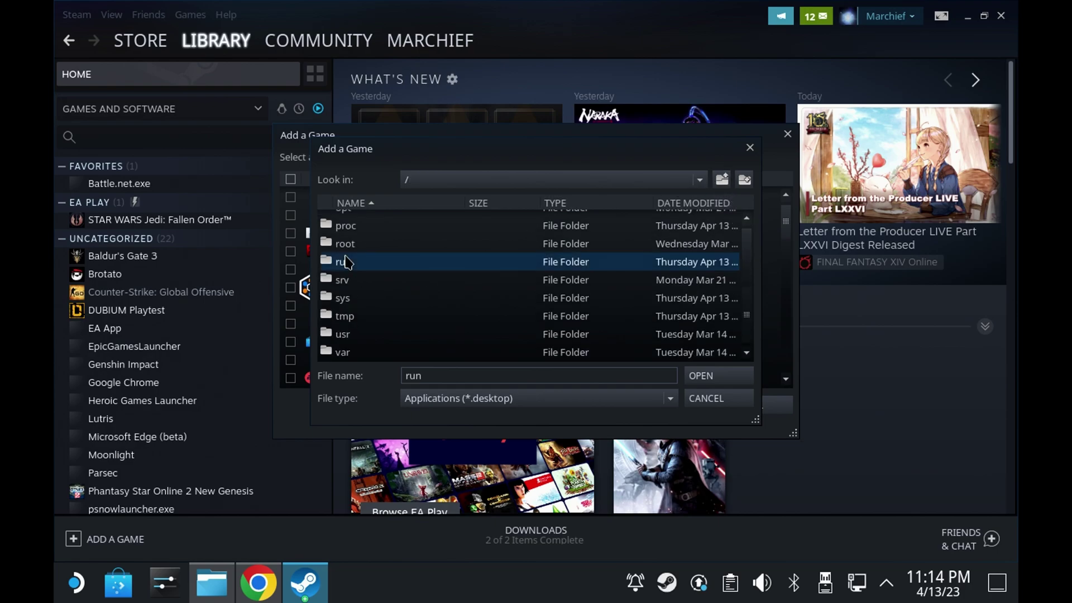
double_click(349, 263)
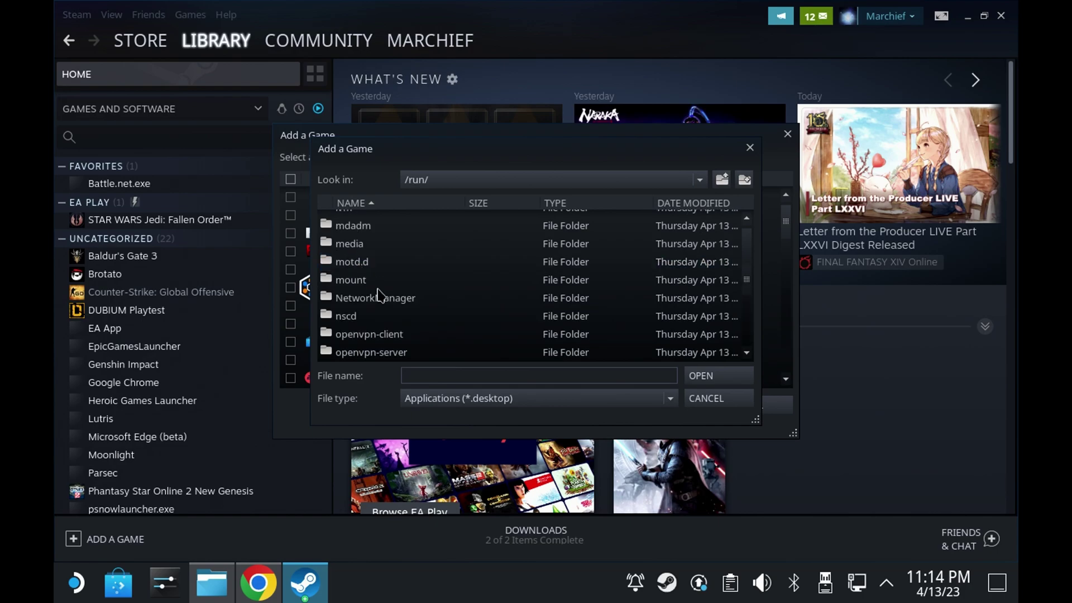
click(373, 249)
double_click(374, 248)
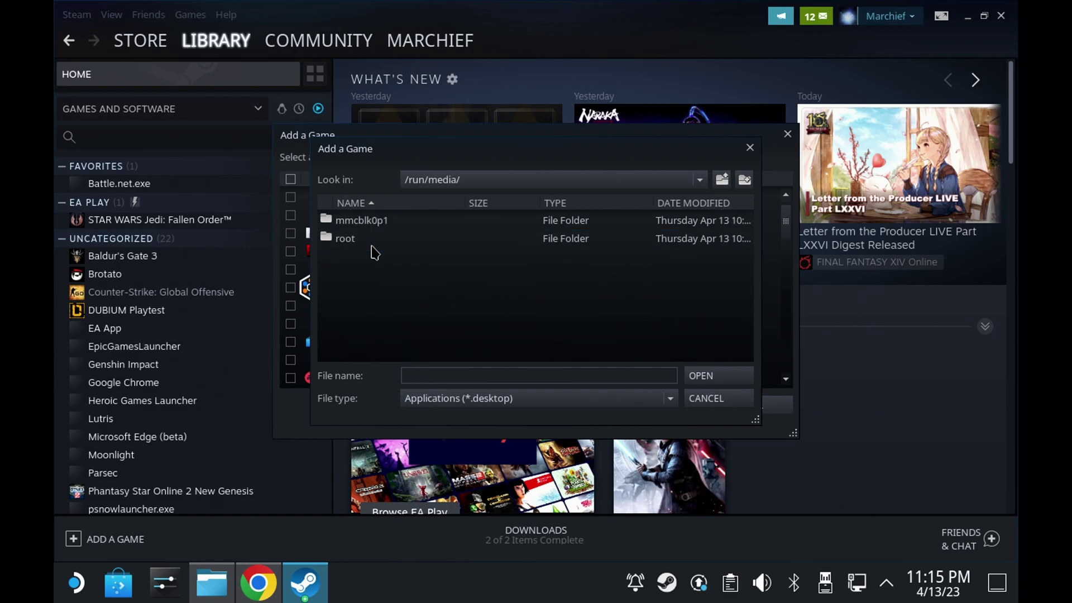
double_click(360, 220)
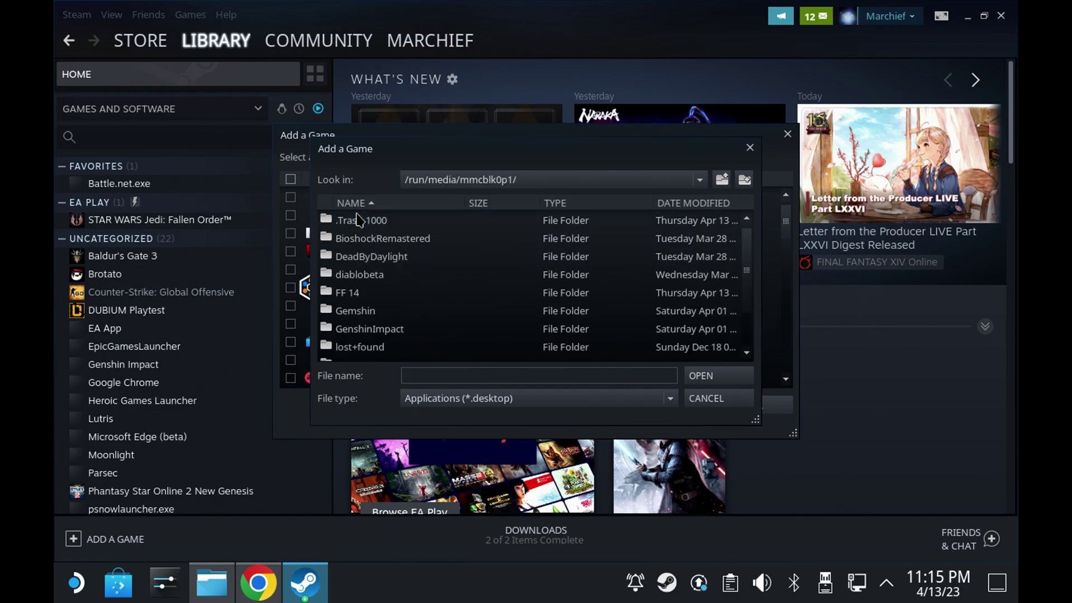
double_click(354, 292)
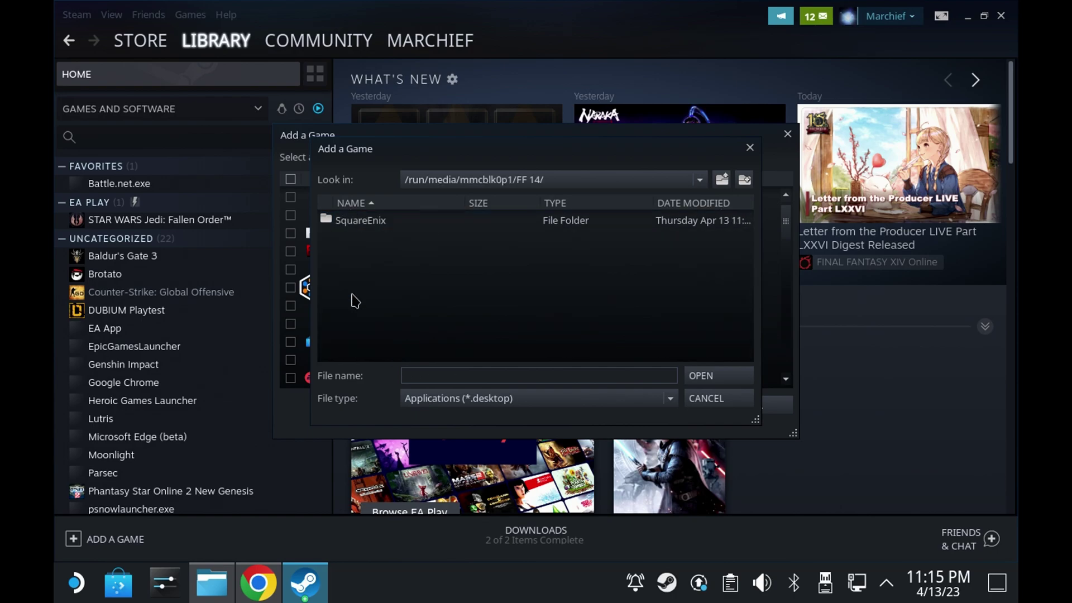
Show All Files and pick ffxivboot.exe from SquareEnix/FINAL FANTASY XIV - A Realm Reborn/boot
click(455, 400)
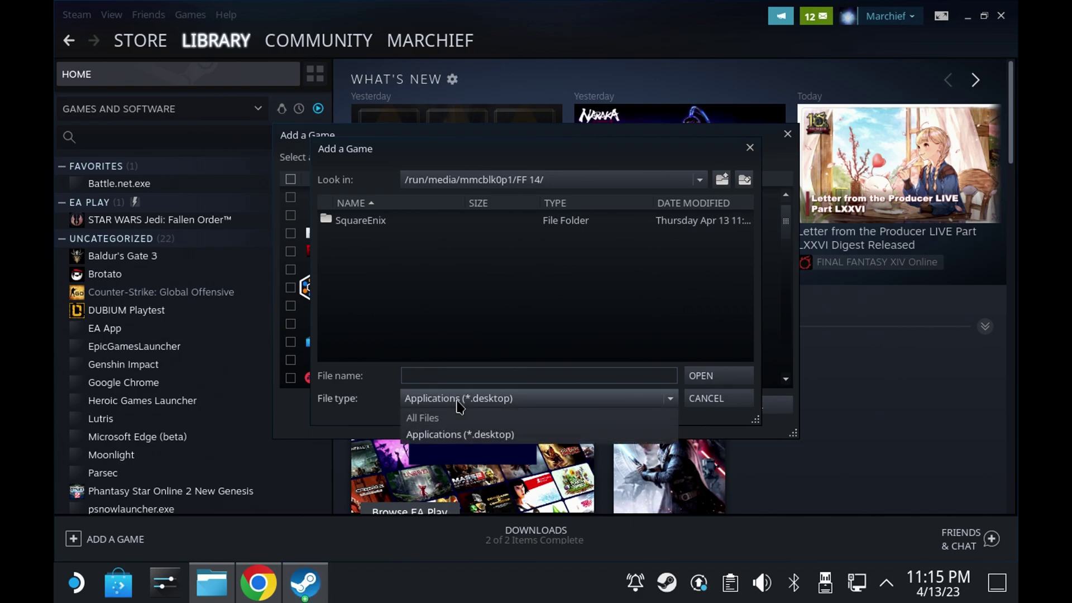
click(457, 416)
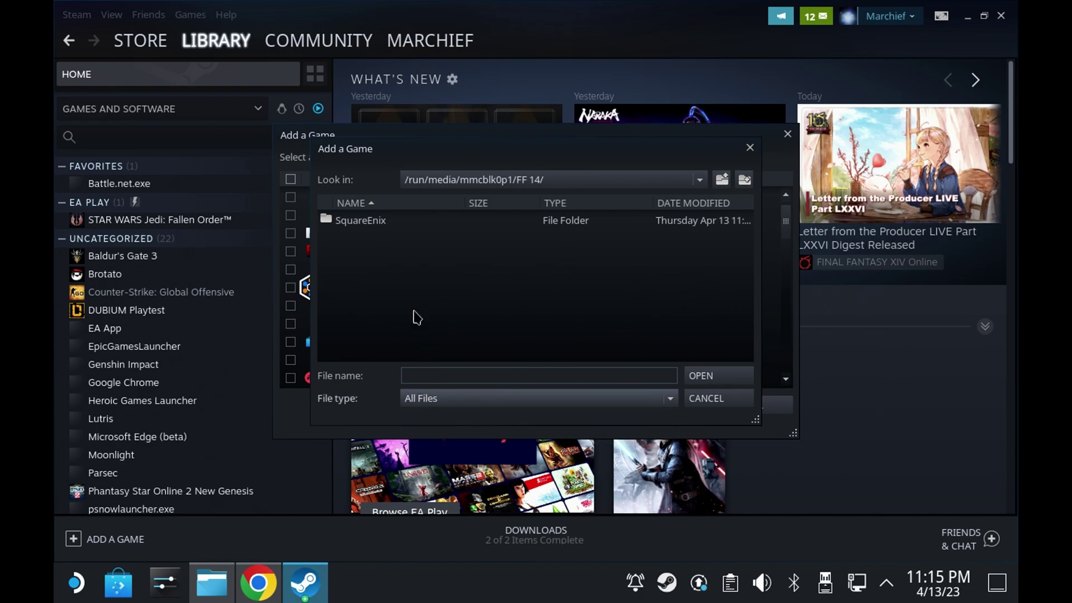
double_click(360, 221)
click(364, 221)
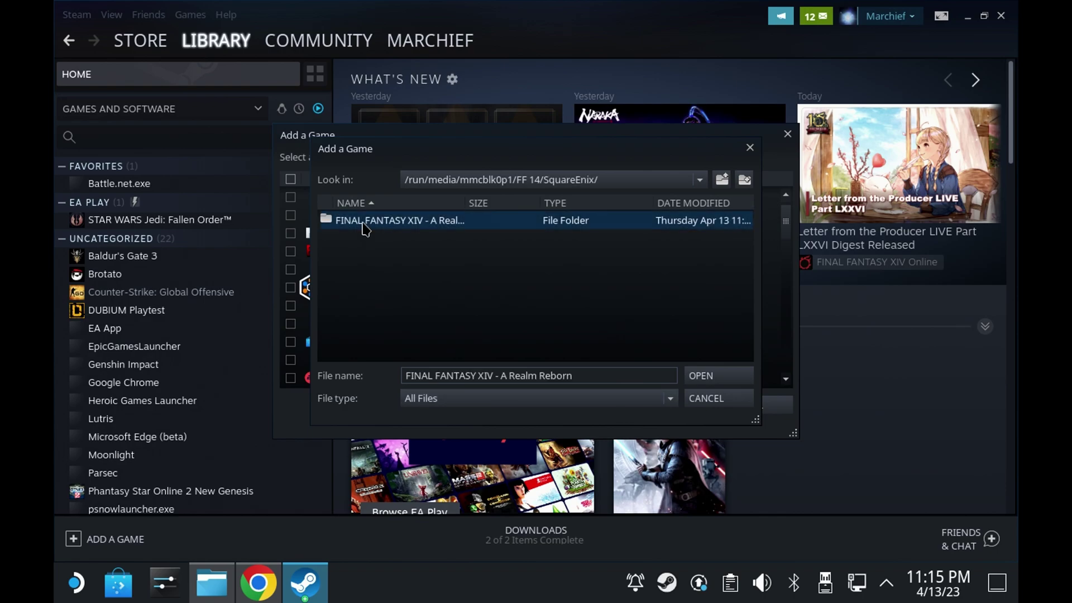
double_click(364, 224)
click(347, 221)
double_click(347, 221)
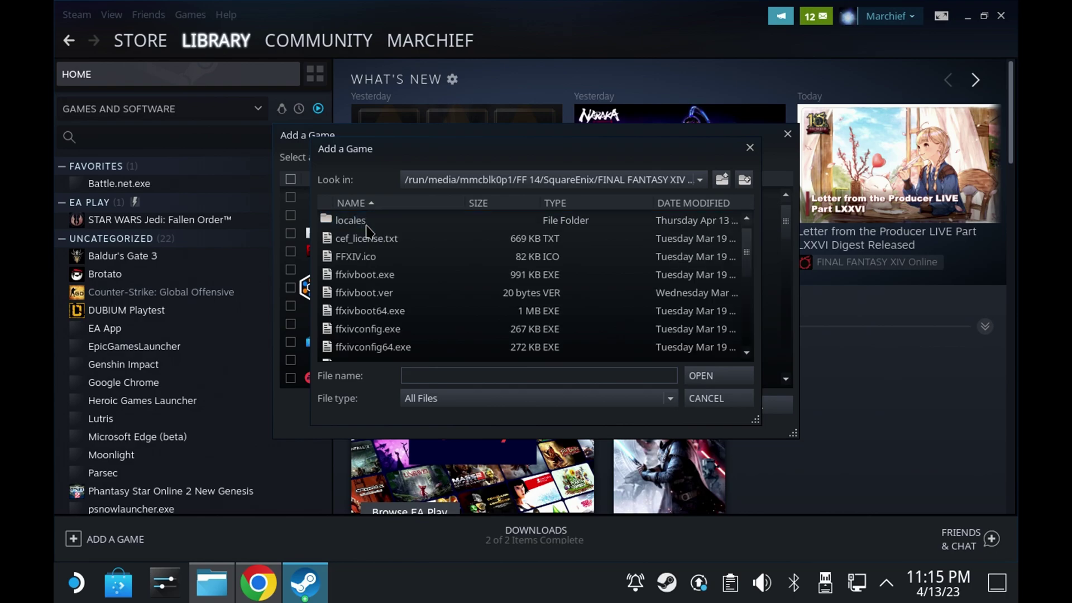
double_click(375, 274)
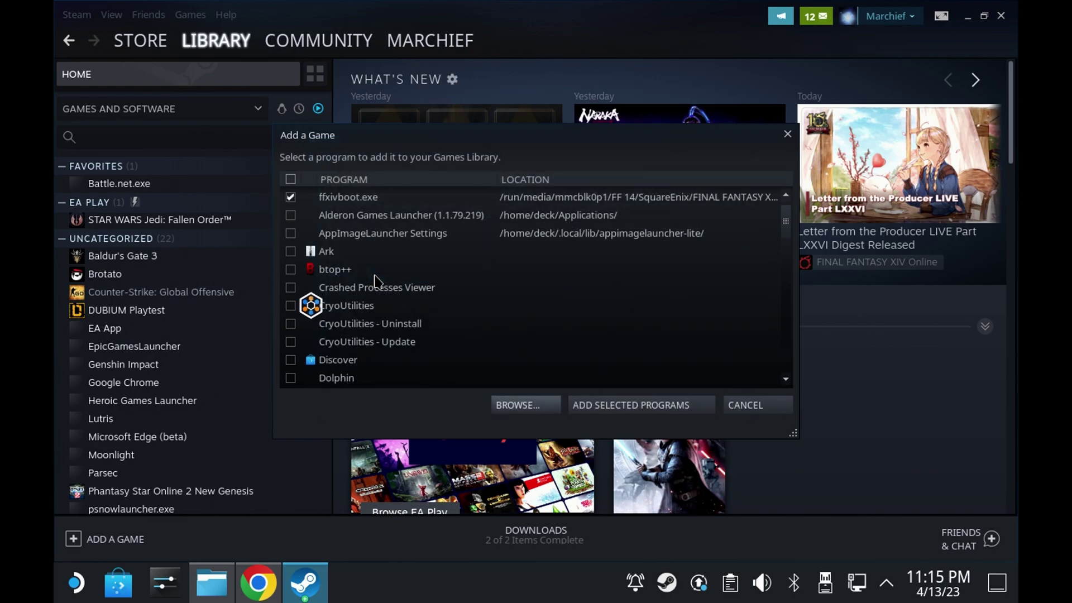
Add ffxivboot.exe to the library and bring up its shortcut options
click(598, 408)
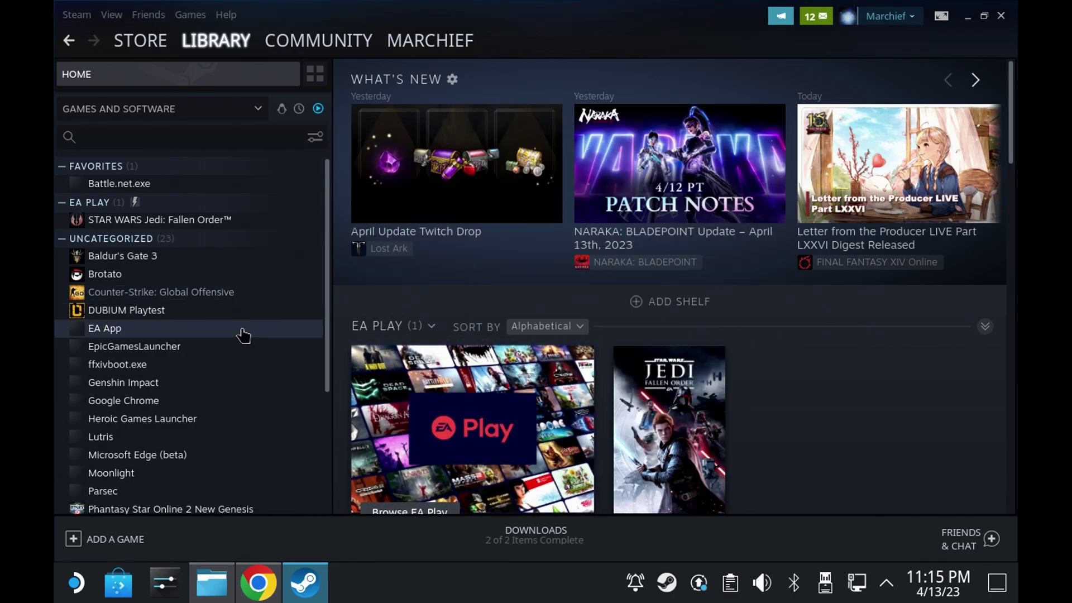
click(224, 370)
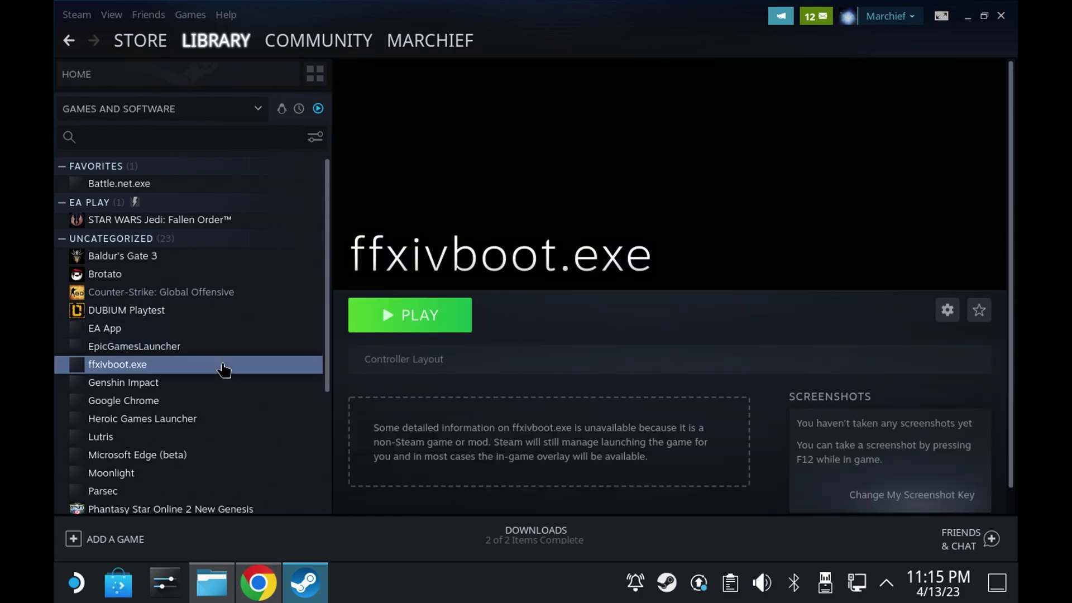
click(947, 310)
click(947, 310)
click(948, 310)
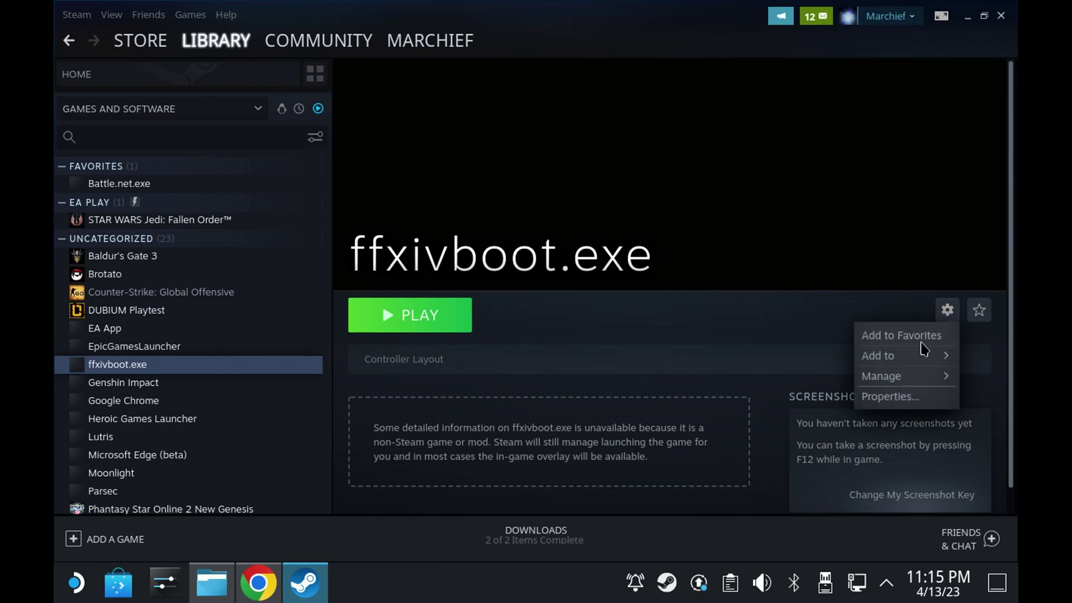
Rename the ffxivboot.exe shortcut to Final Fantasy 14 in its properties
click(895, 407)
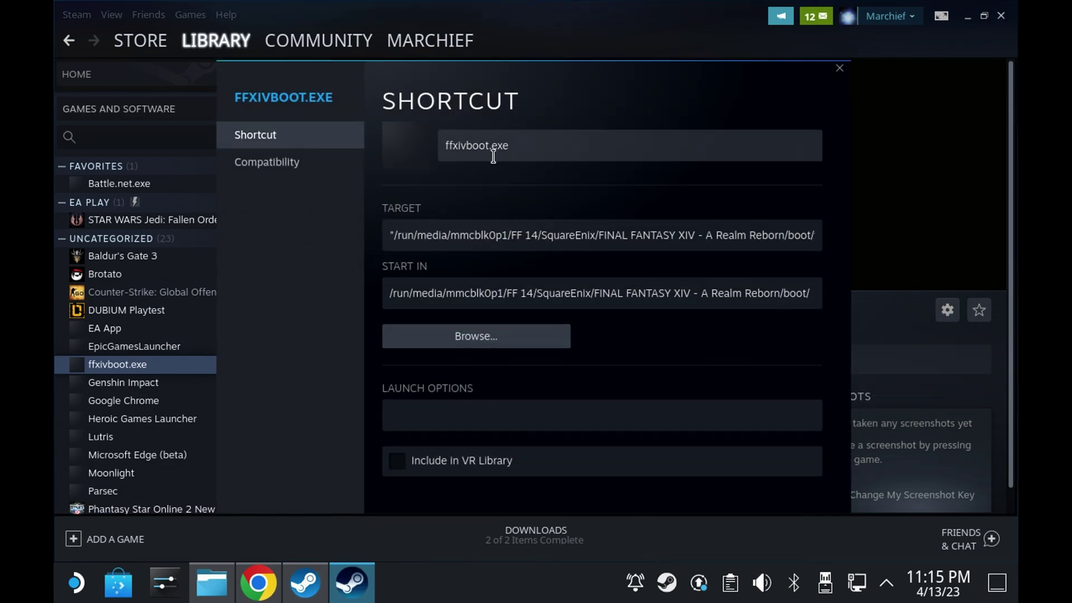
double_click(483, 138)
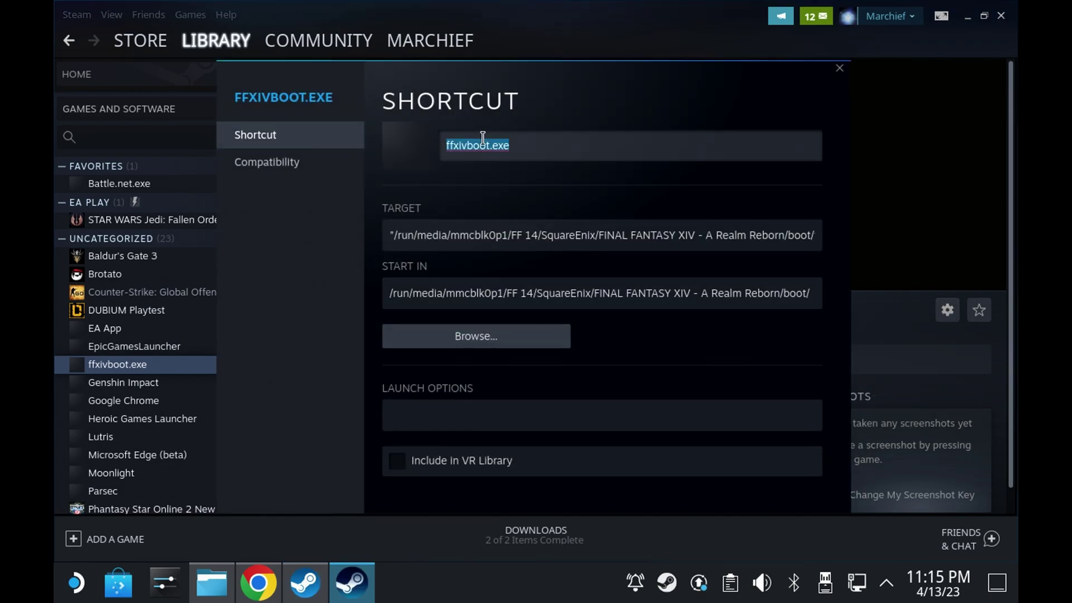
key(BackSpace)
text(Final )
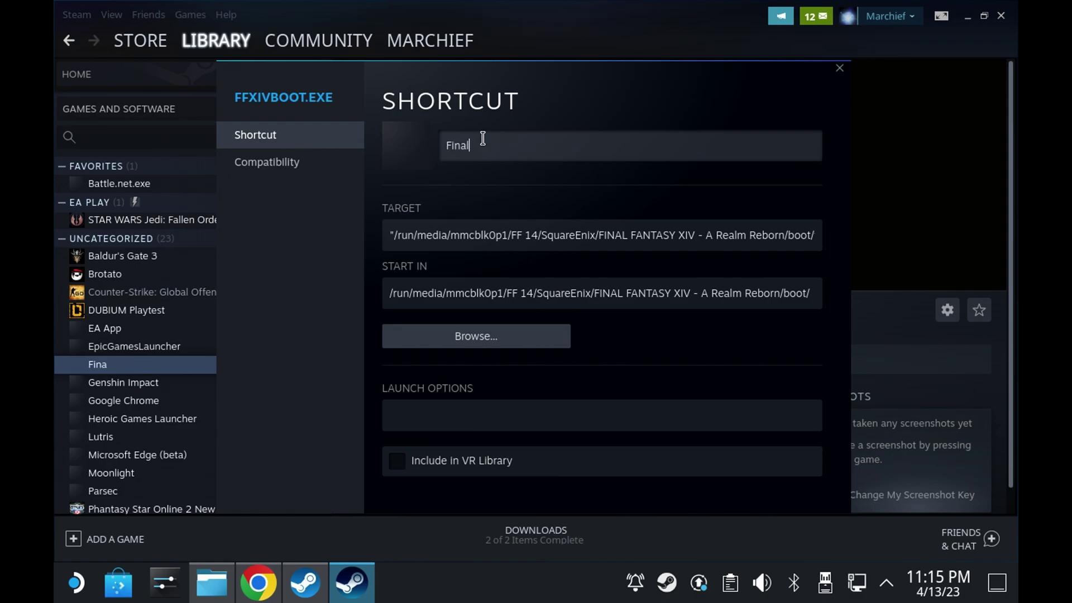
text(Fantasy 14)
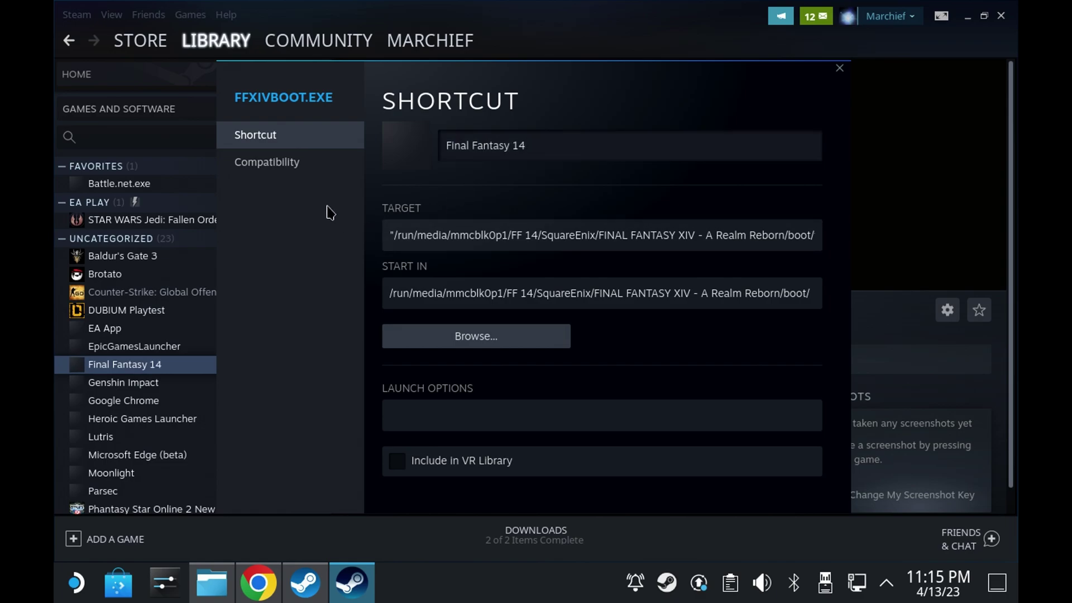
Force the Proton Experimental compatibility tool for the game and close properties
click(304, 164)
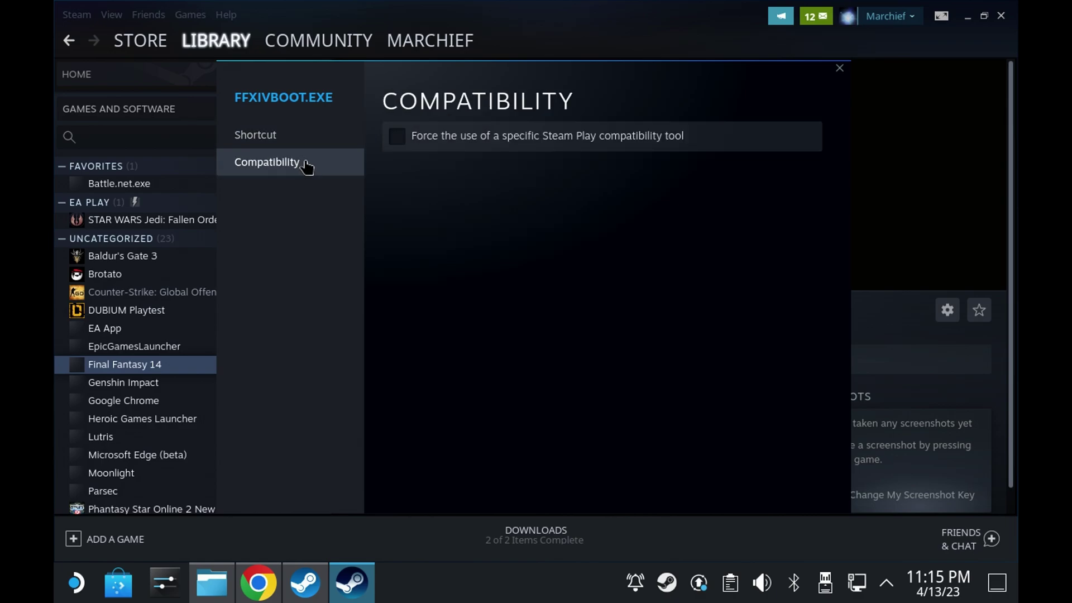
click(438, 136)
click(545, 184)
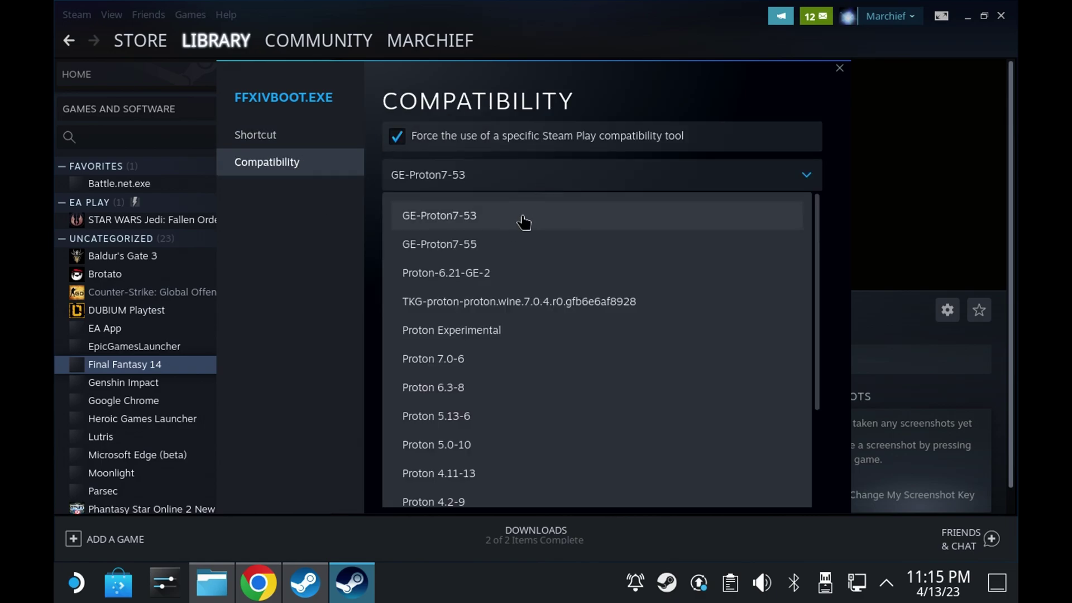
click(444, 330)
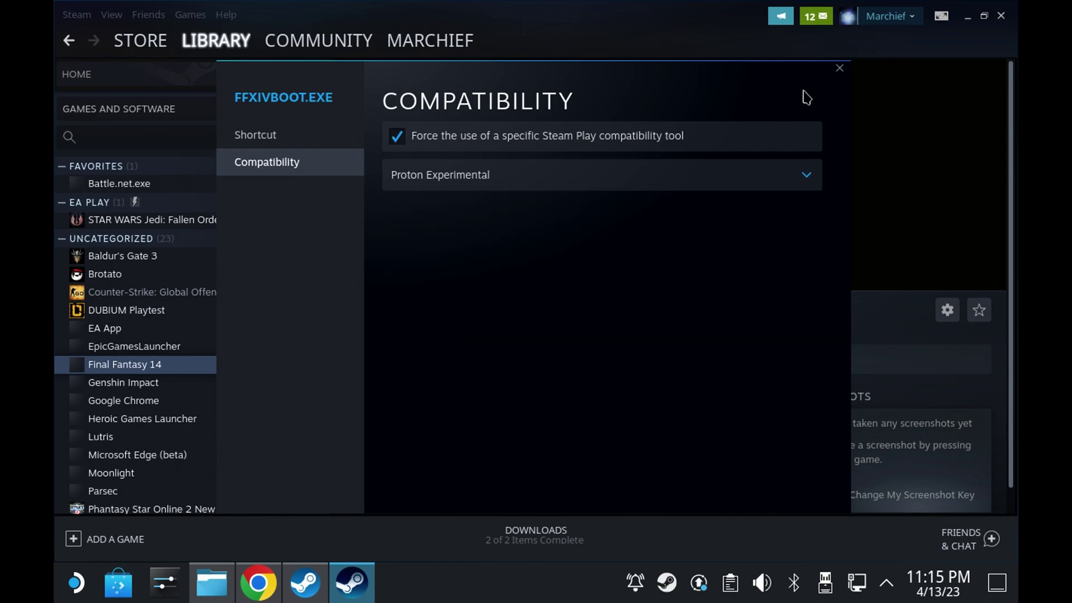
click(838, 69)
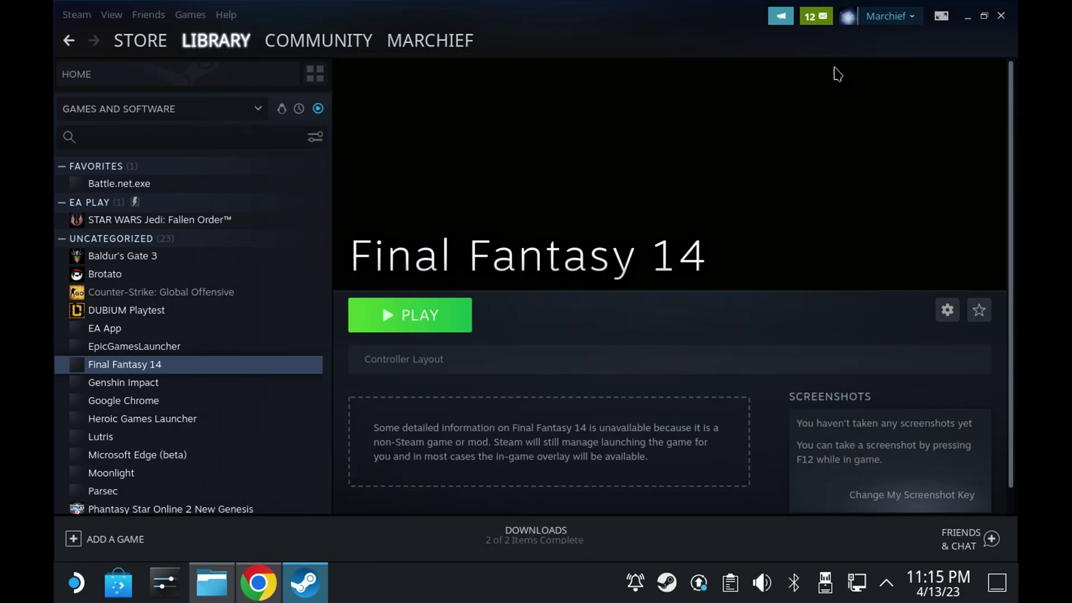
Launch Final Fantasy 14, dismiss the version update error, and rerun the launcher's update check
click(448, 321)
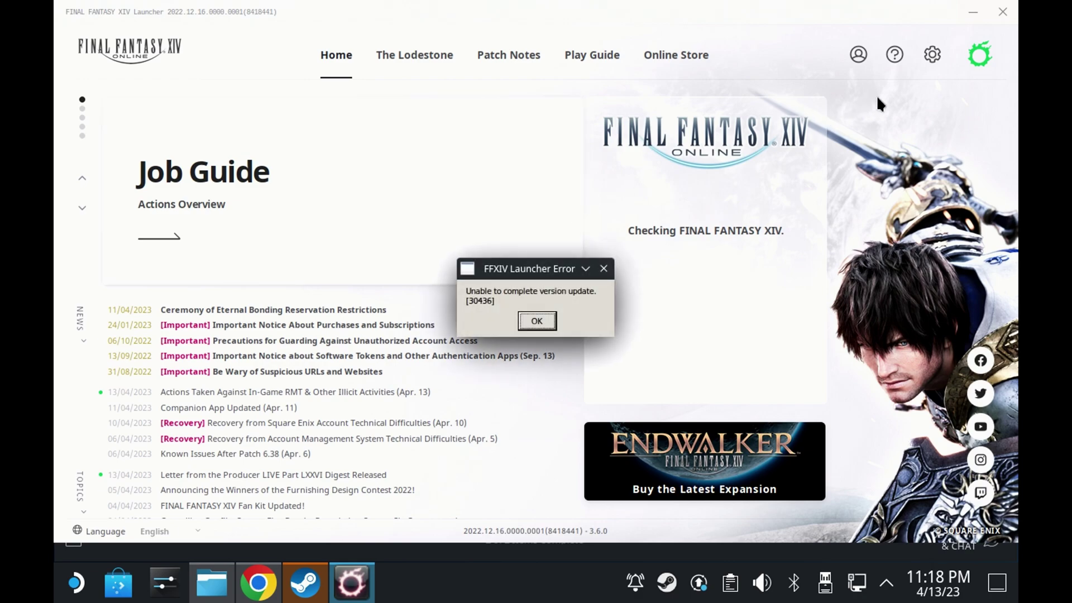
click(537, 321)
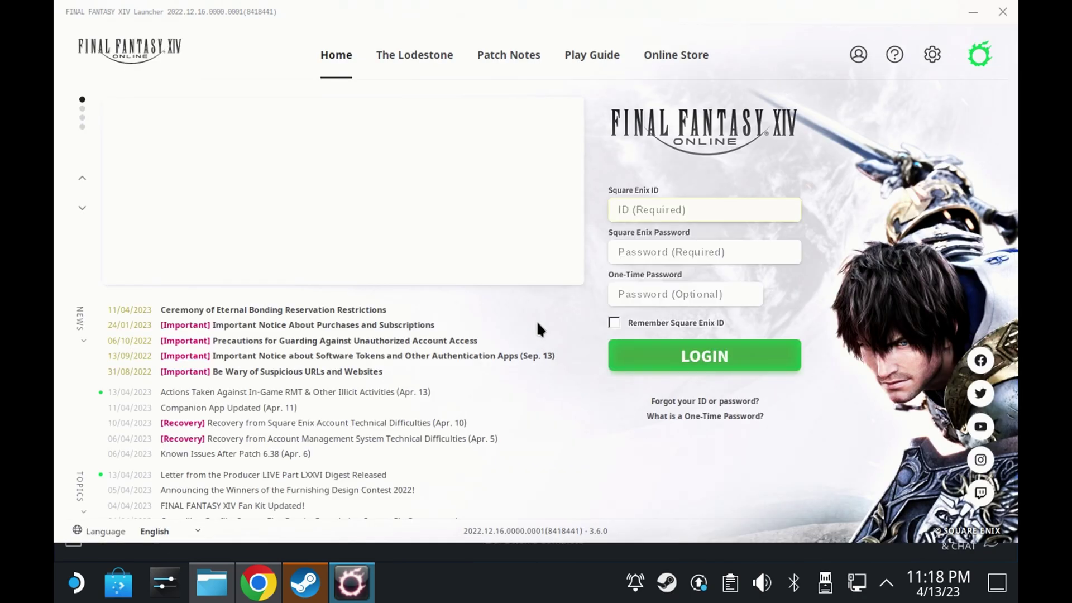
click(679, 361)
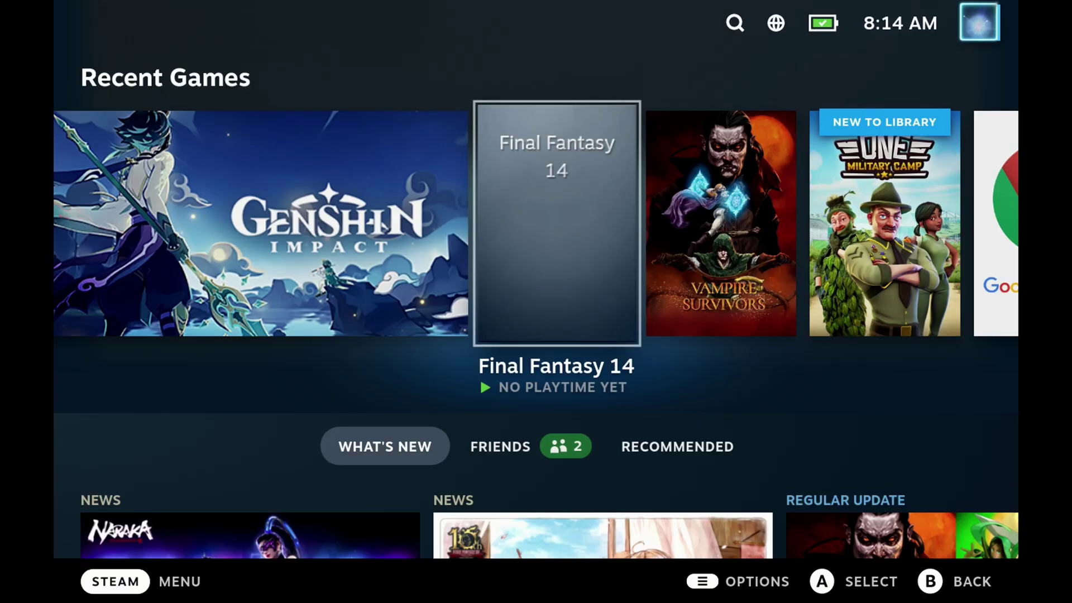
Open the Final Fantasy 14 game page and its artwork picker
key(Return)
key(Right)
key(Right)
key(Return)
key(Down)
key(Down)
key(Down)
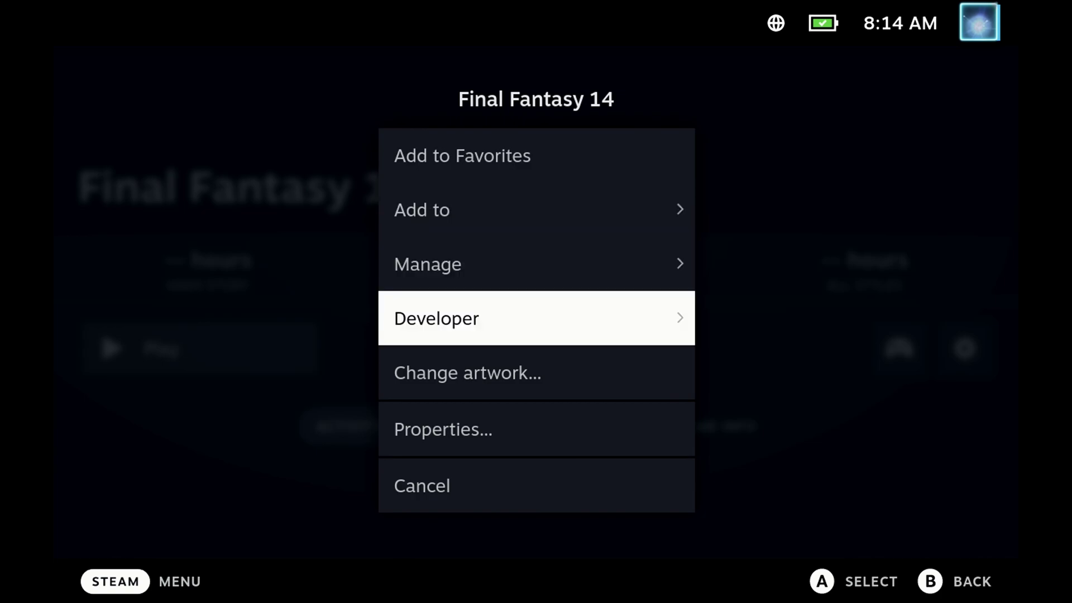
key(Escape)
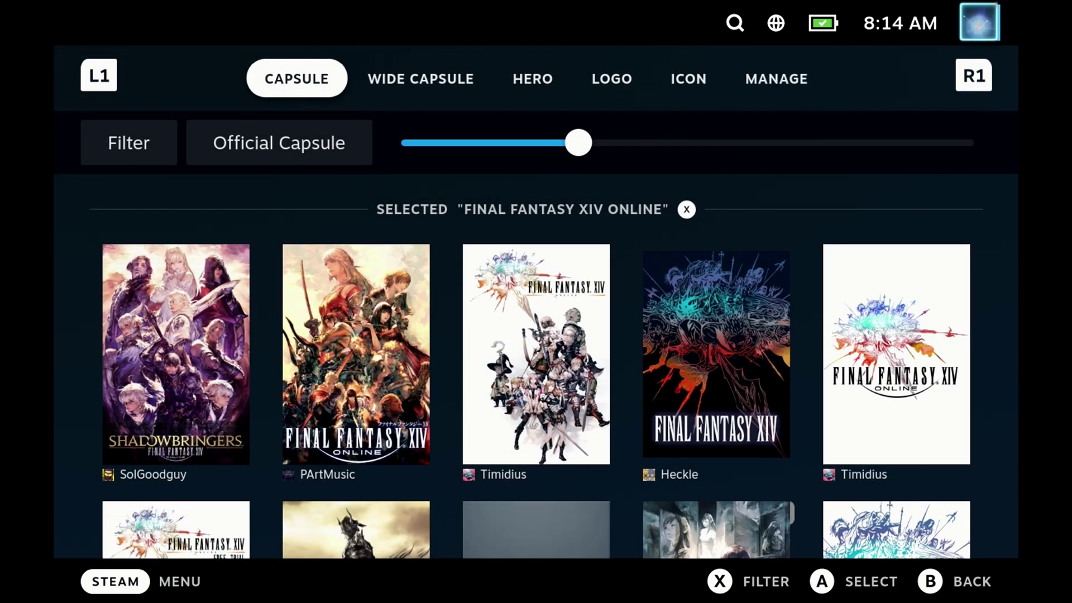
Browse the Capsule artwork grid and settle on the Kemerax FINAL FANTASY XIV artwork
key(Down)
key(Down)
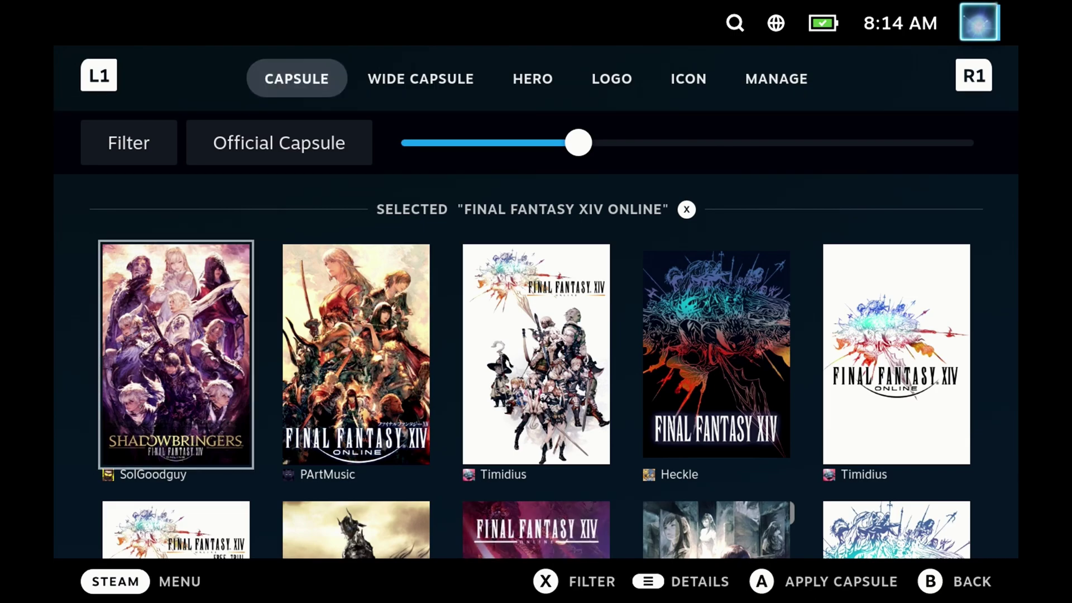
key(Right)
key(Left)
key(Down)
key(Down)
key(Down)
key(Down)
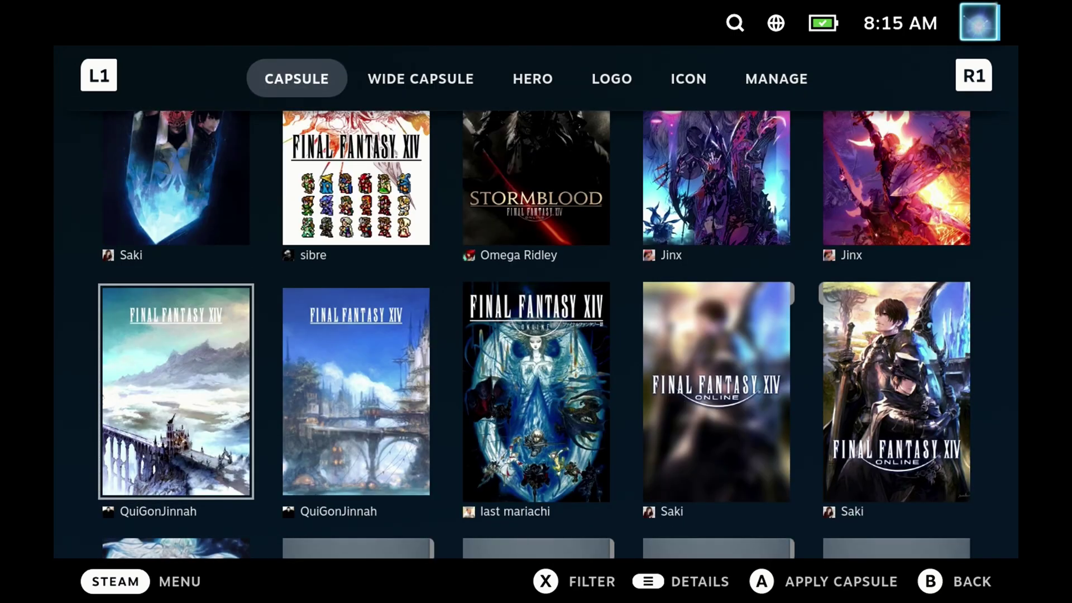
key(Right)
key(Right)
key(Right)
key(Right)
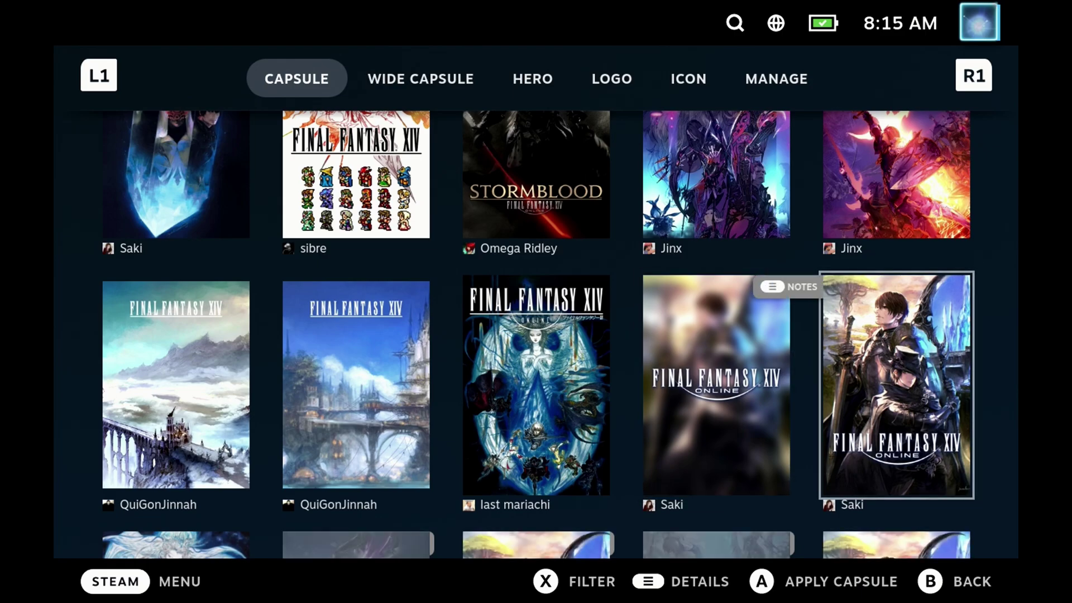
key(Down)
key(Left)
key(Left)
key(Left)
key(Left)
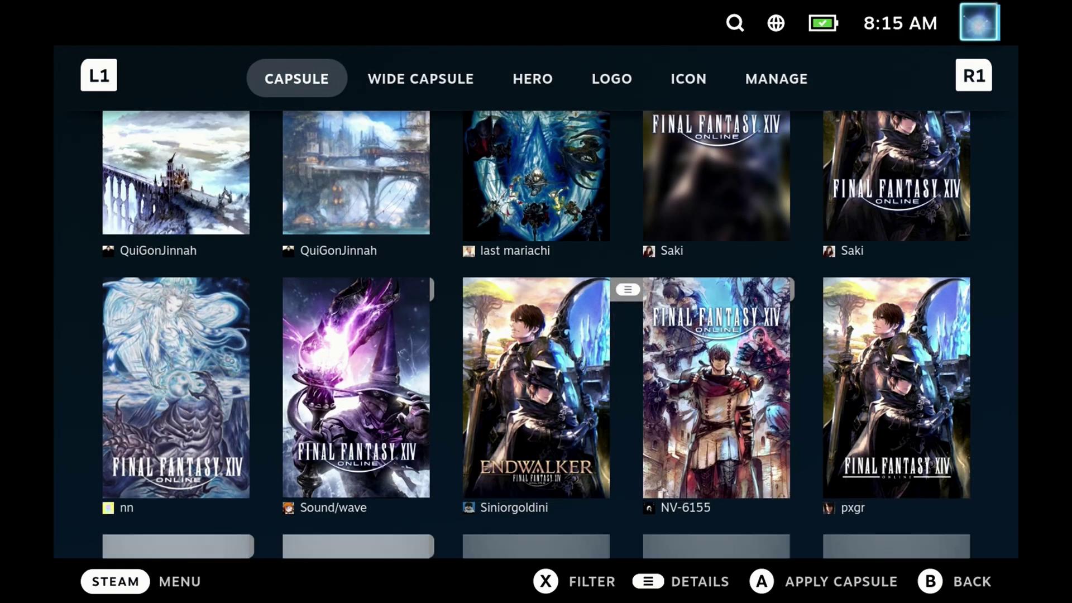
key(Right)
key(Down)
key(Down)
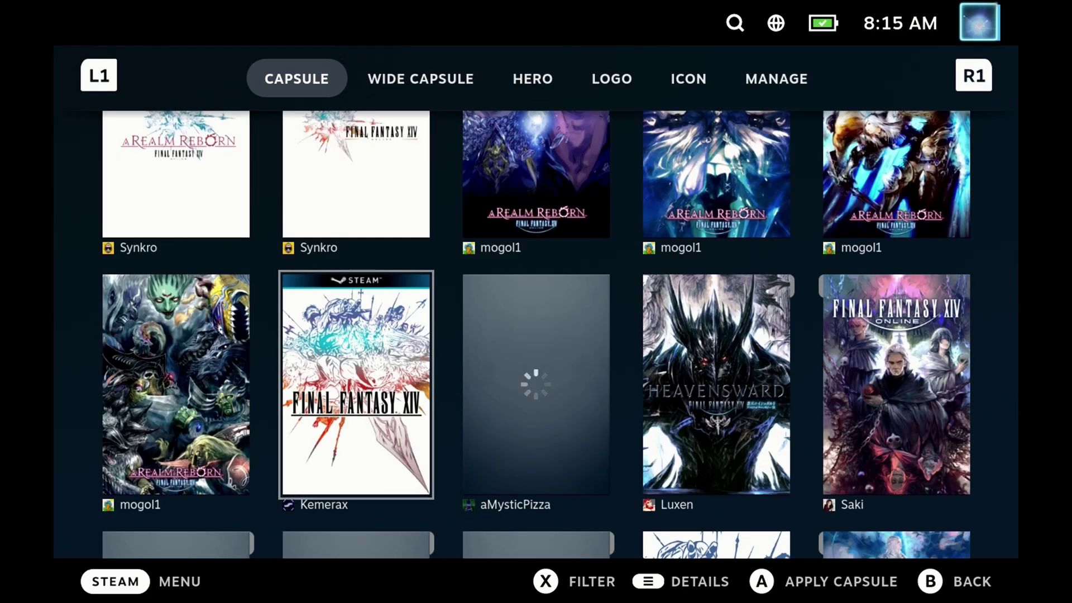
key(Right)
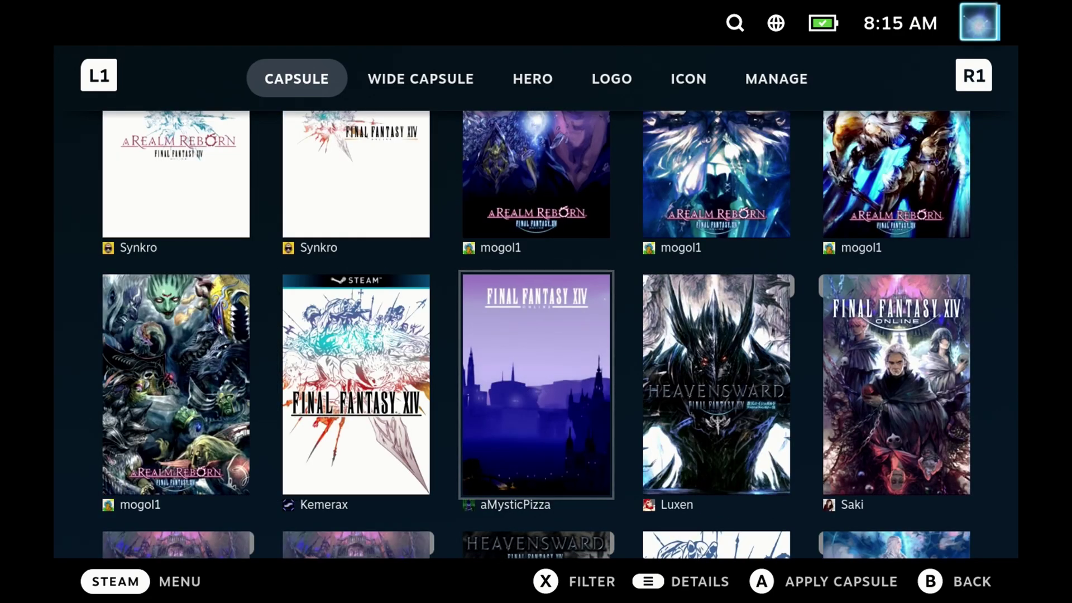
key(Left)
key(Left)
key(Up)
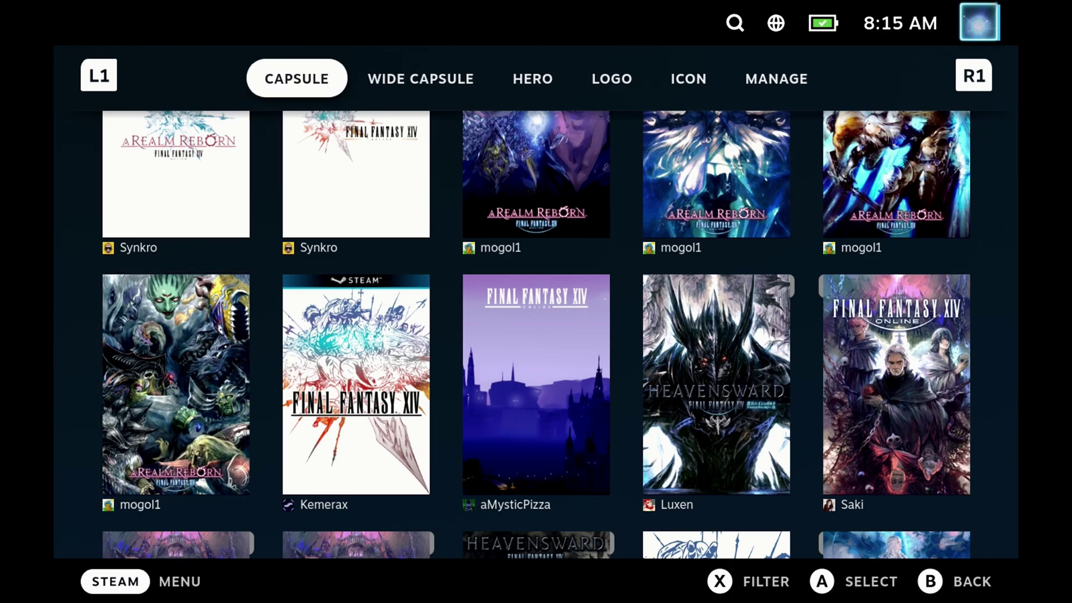
key(Escape)
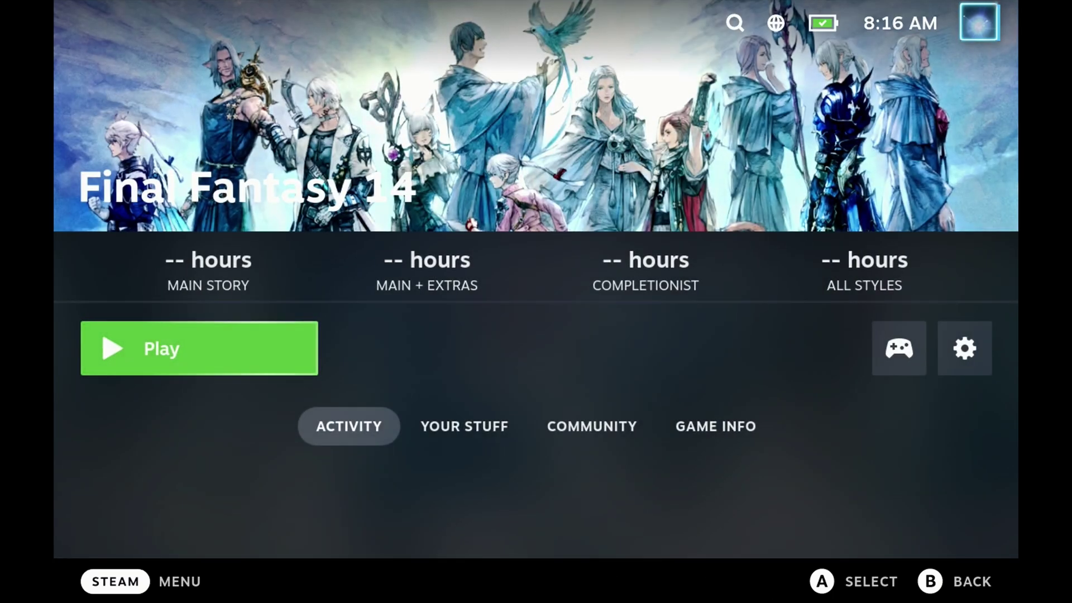
Open the game's Properties from its gear menu
key(Right)
key(Right)
key(Return)
key(Down)
key(Down)
key(Down)
key(Down)
key(Down)
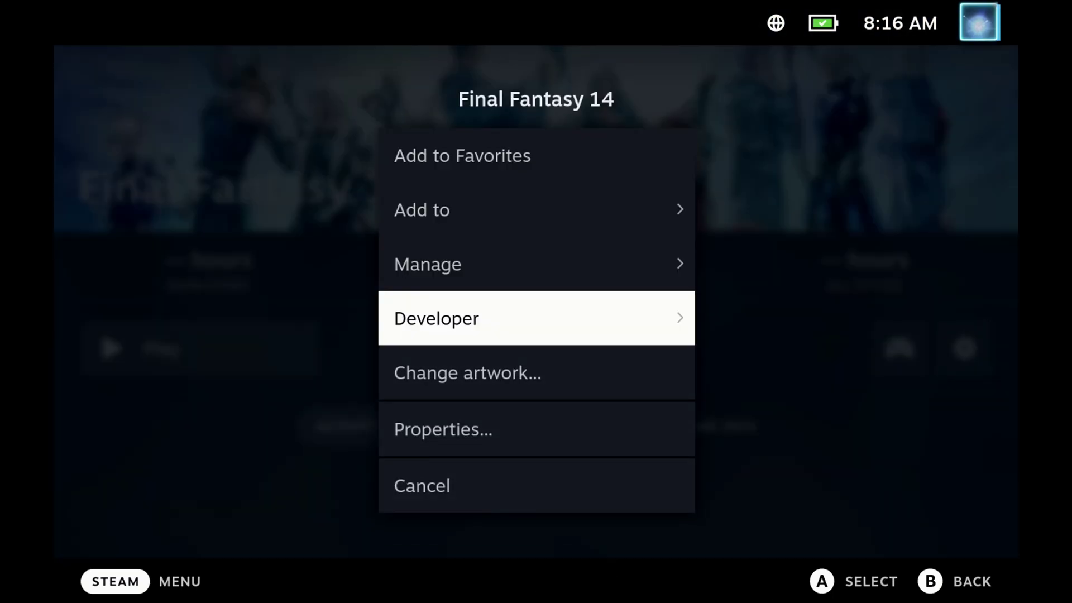
key(Return)
Launch the game and browse Search-tab controller layouts, keeping Gamepad With Joystick Trackpad
key(Down)
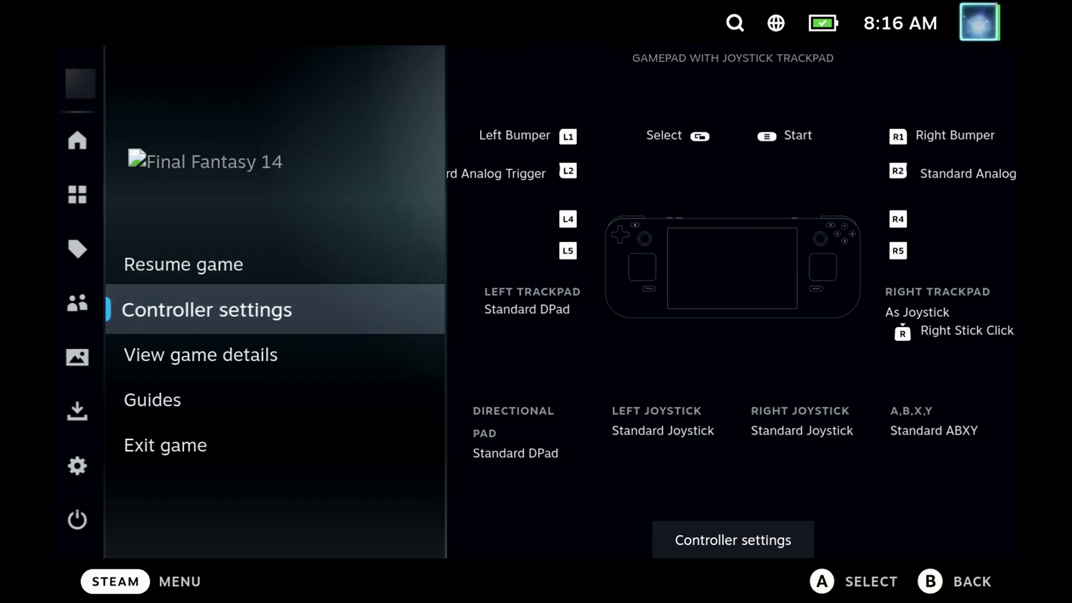
key(Return)
key(Return)
key(Up)
key(Return)
key(Tab)
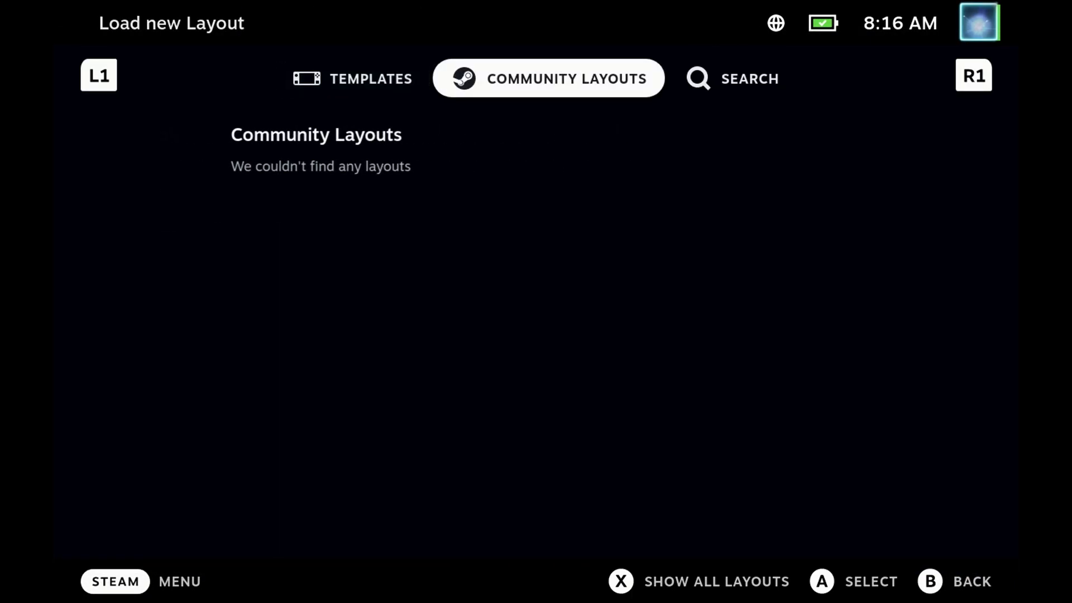
key(Tab)
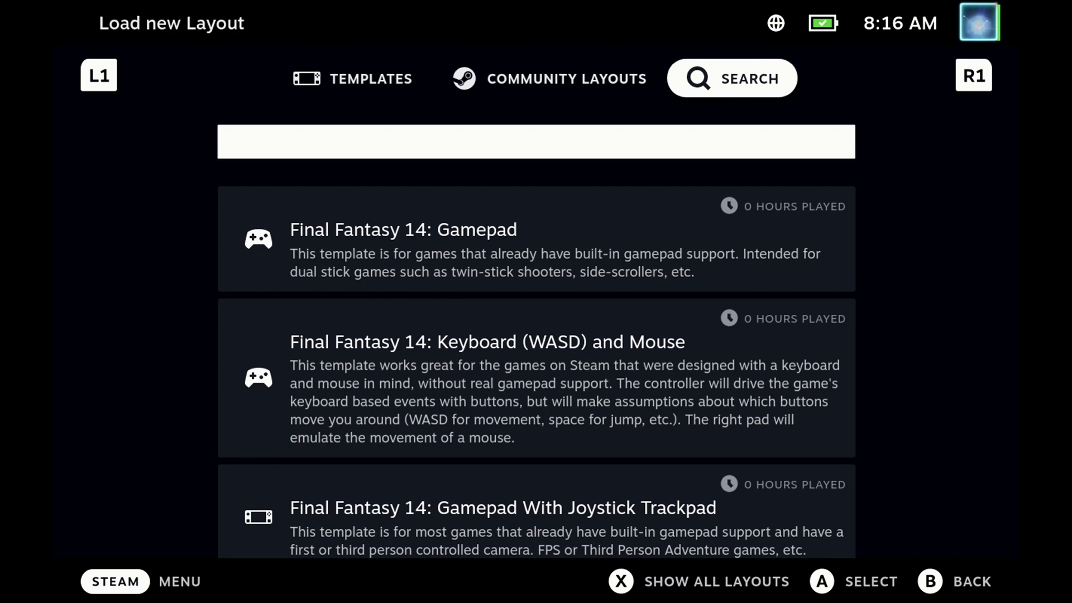
key(Down)
key(Down)
key(Down)
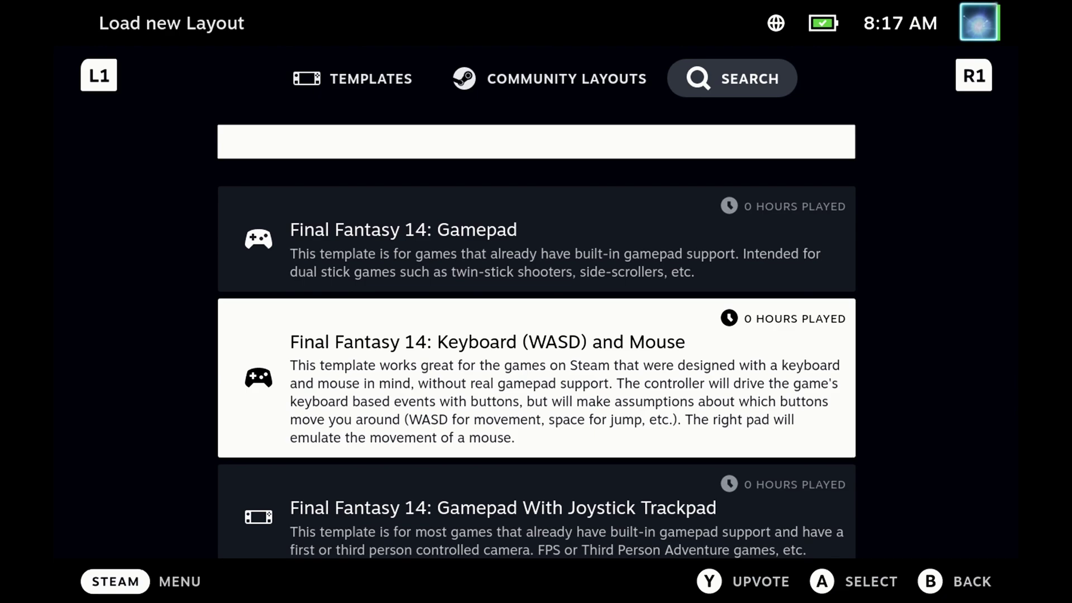
key(Down)
key(Down)
key(Down)
key(Down)
key(Down)
key(Down)
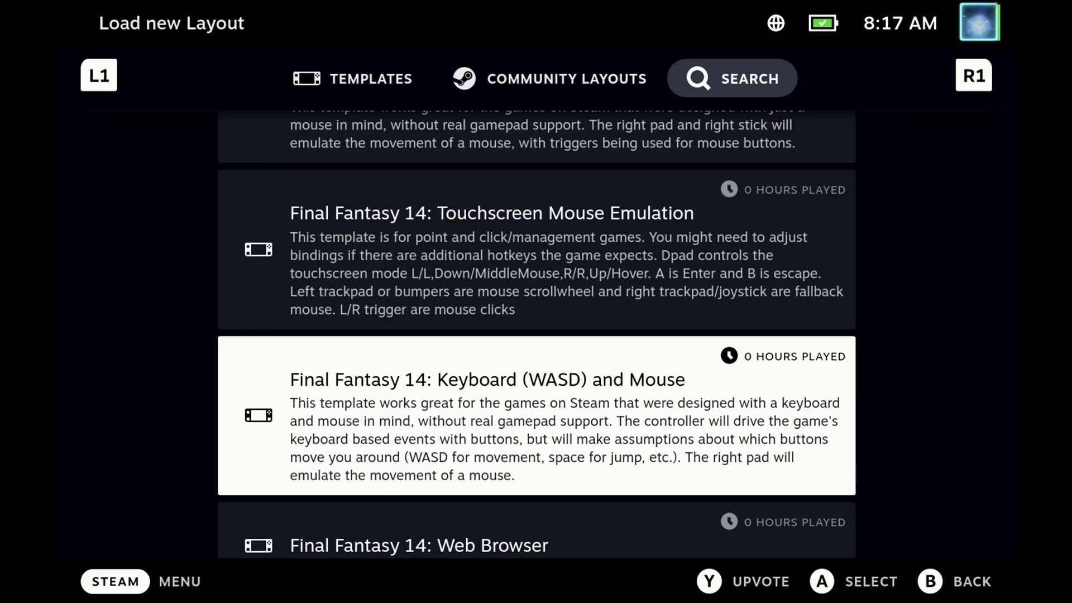
key(Escape)
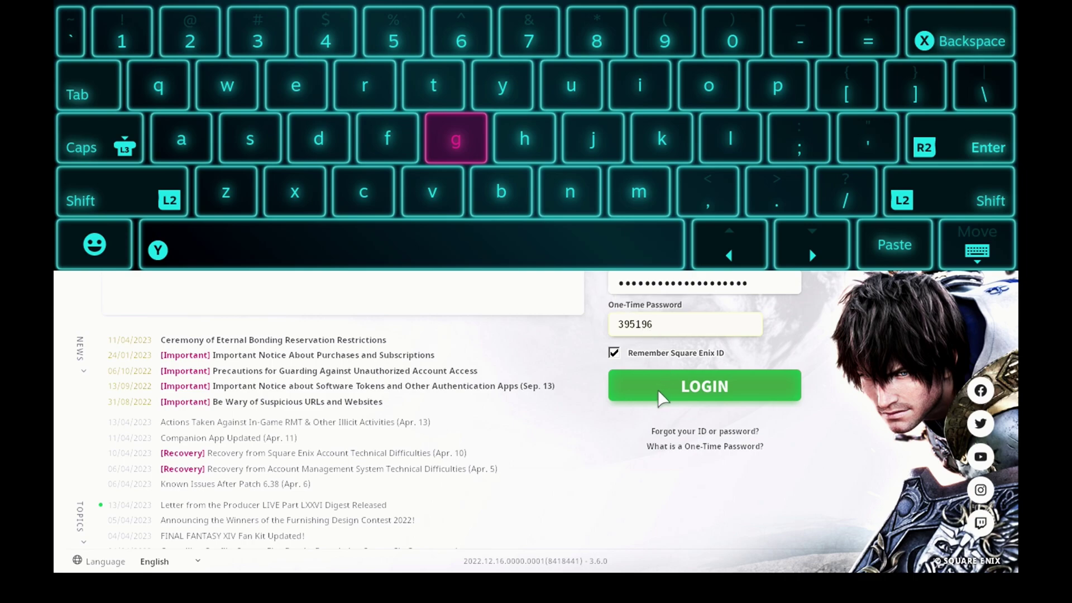
Submit the launcher login and start FINAL FANTASY XIV
key(Return)
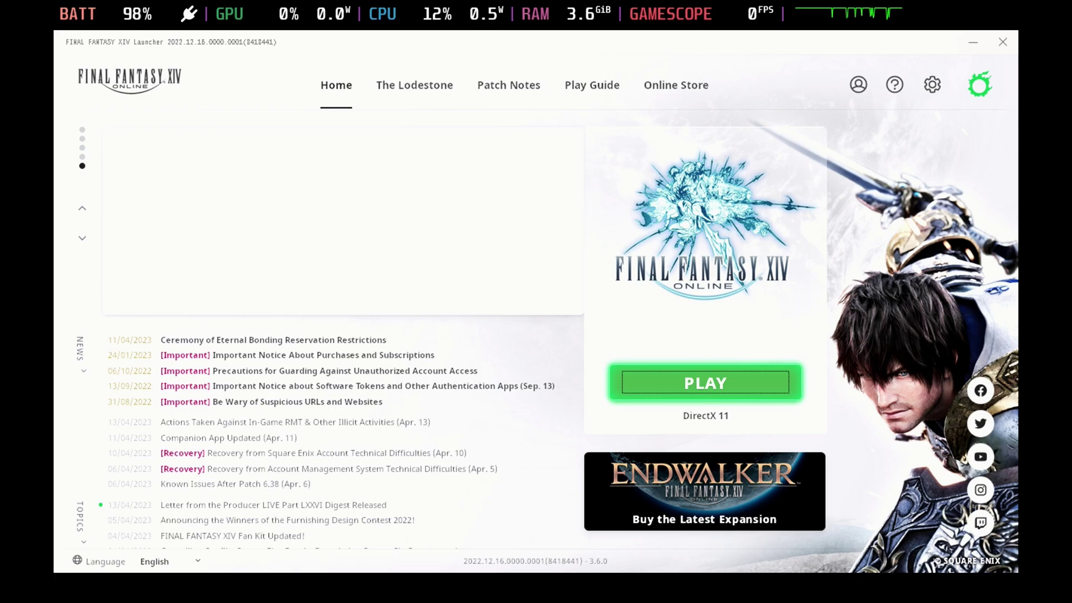
key(Return)
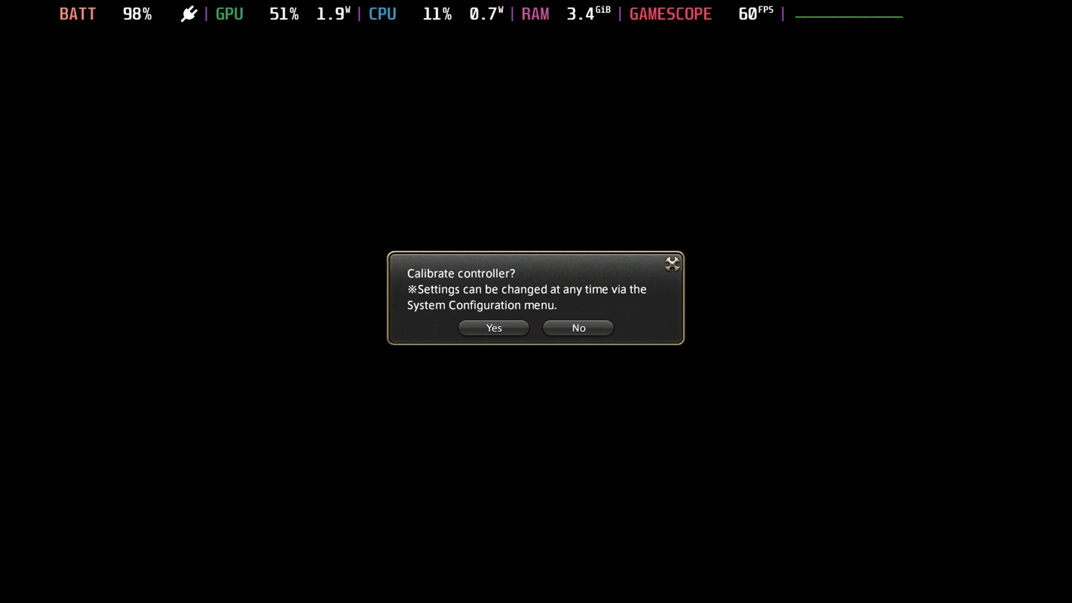
Accept controller calibration, finish it, and continue from the title screen to data center selection
key(Left)
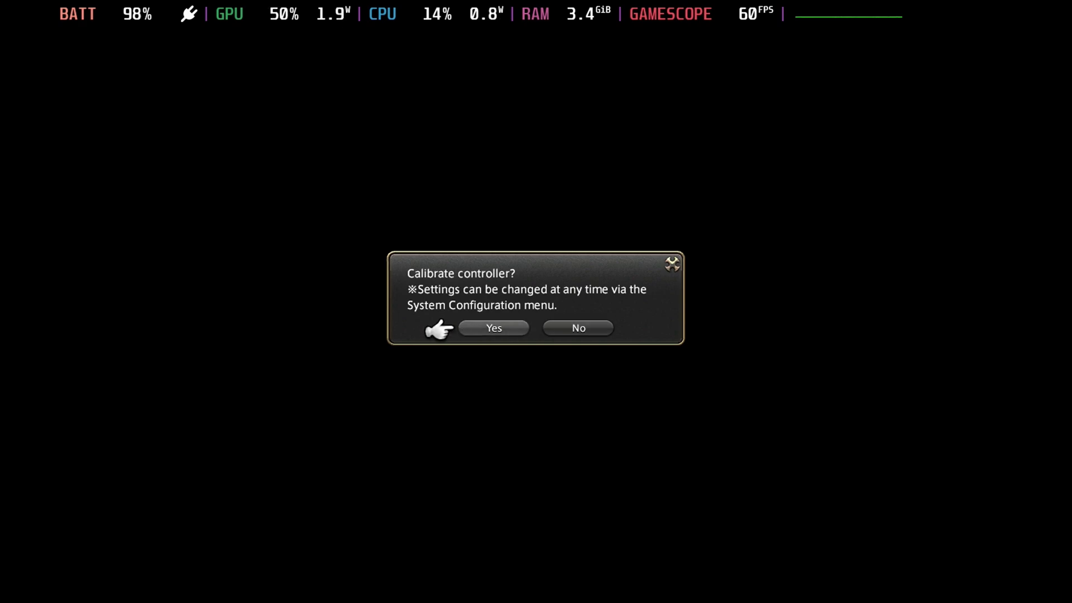
key(Return)
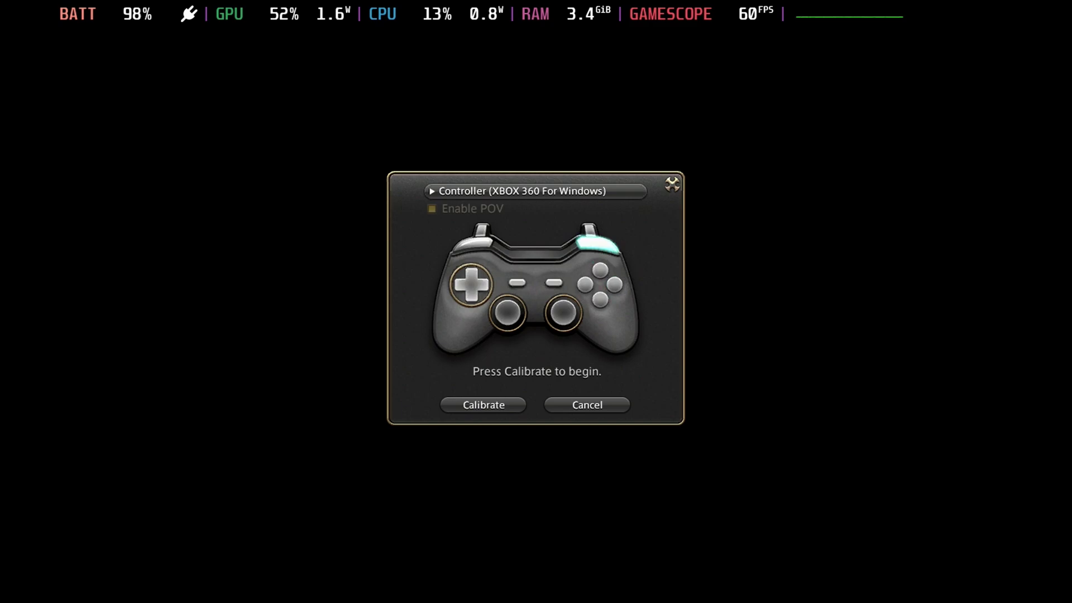
key(Escape)
key(Return)
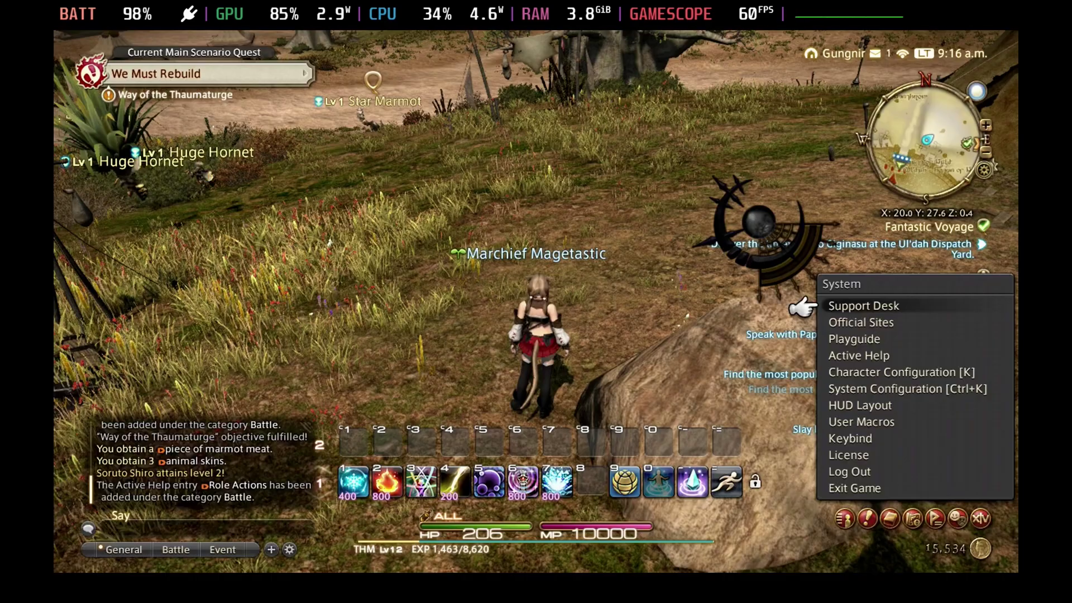
Open Character Configuration from the System menu
key(Escape)
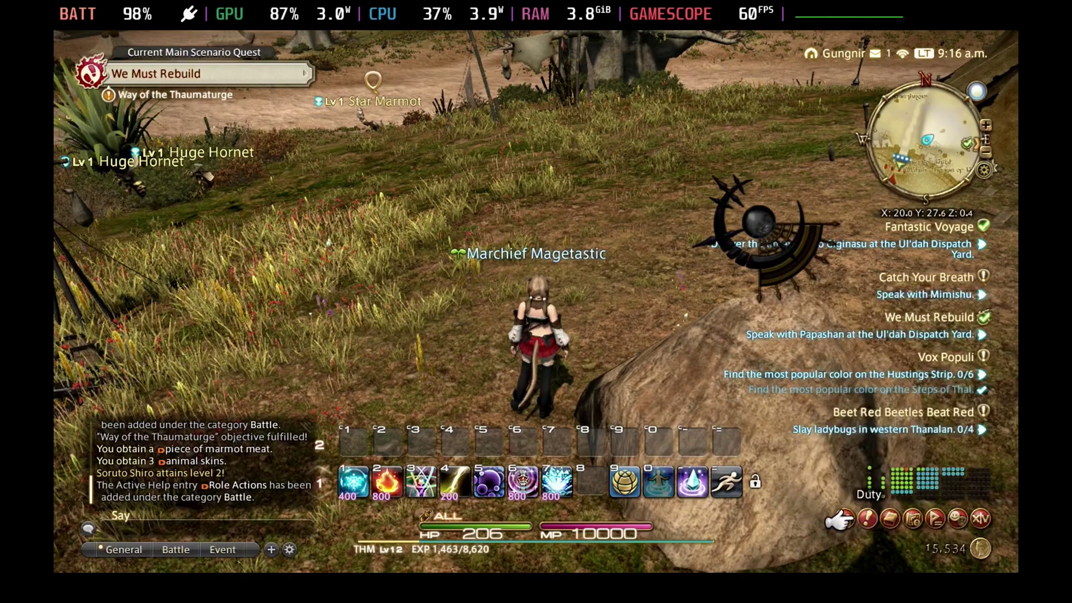
key(Right)
key(Right)
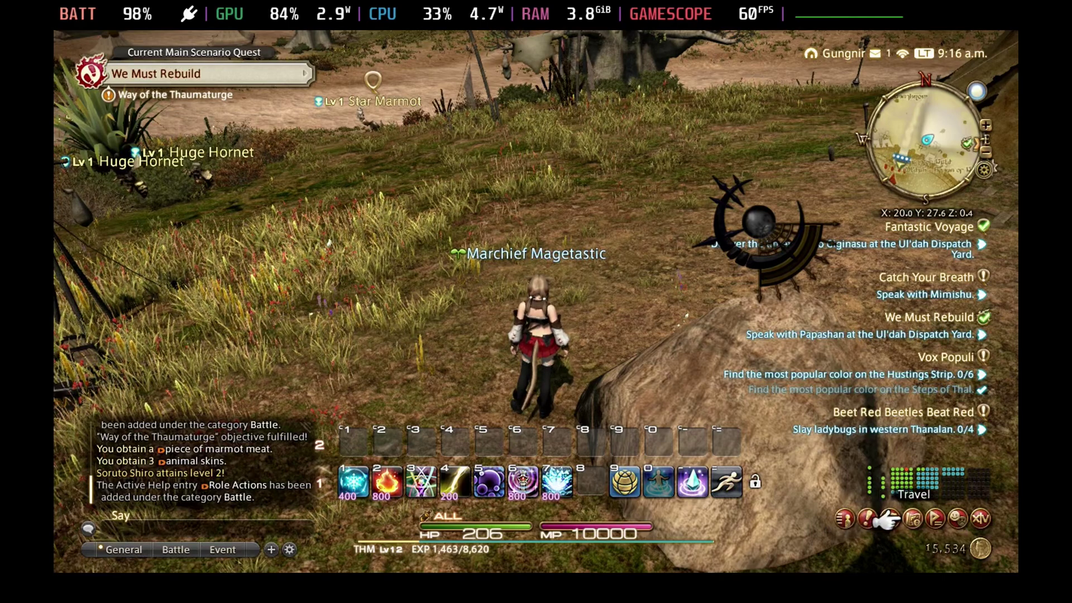
key(Left)
key(Left)
key(Right)
key(Right)
key(Right)
key(Right)
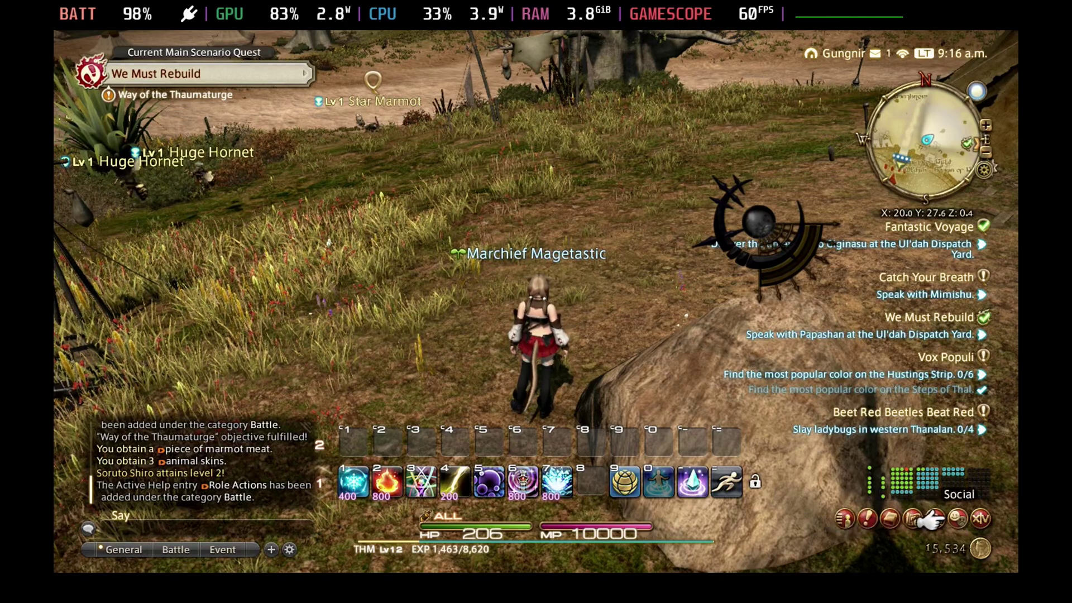
key(Right)
key(Right)
key(Right)
key(Return)
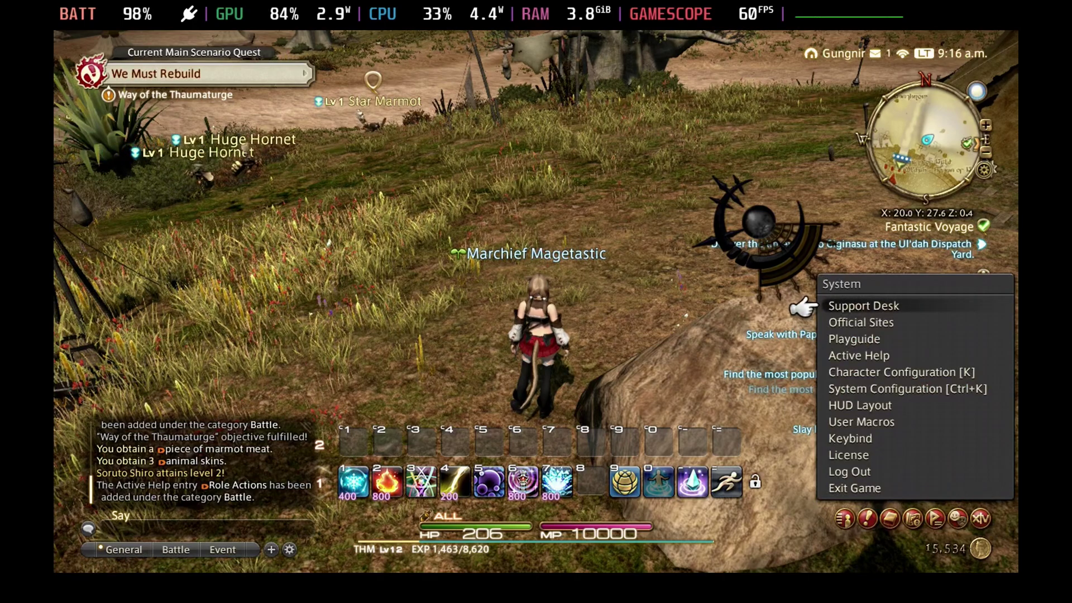
key(Down)
key(Down)
key(Down)
key(Down)
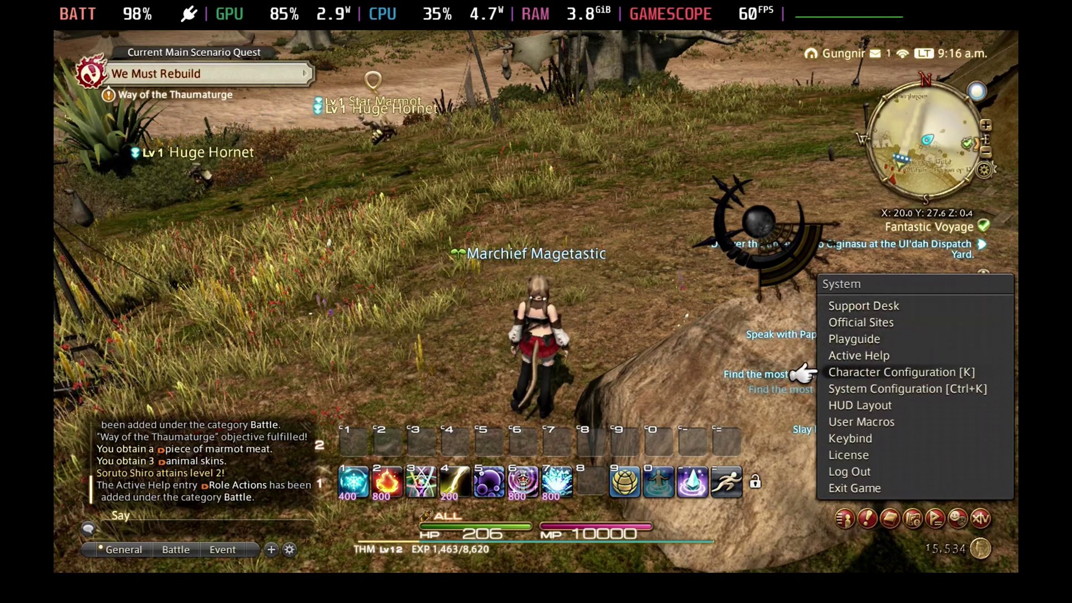
key(Return)
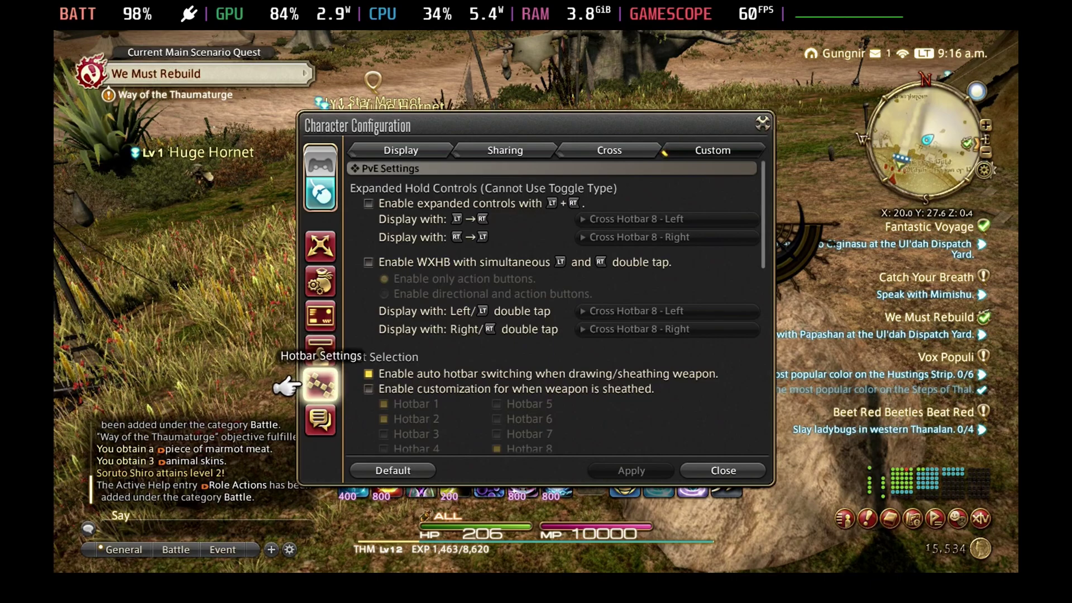
Enable expanded hold controls and turn on the cross hotbar in Hotbar Settings
key(Right)
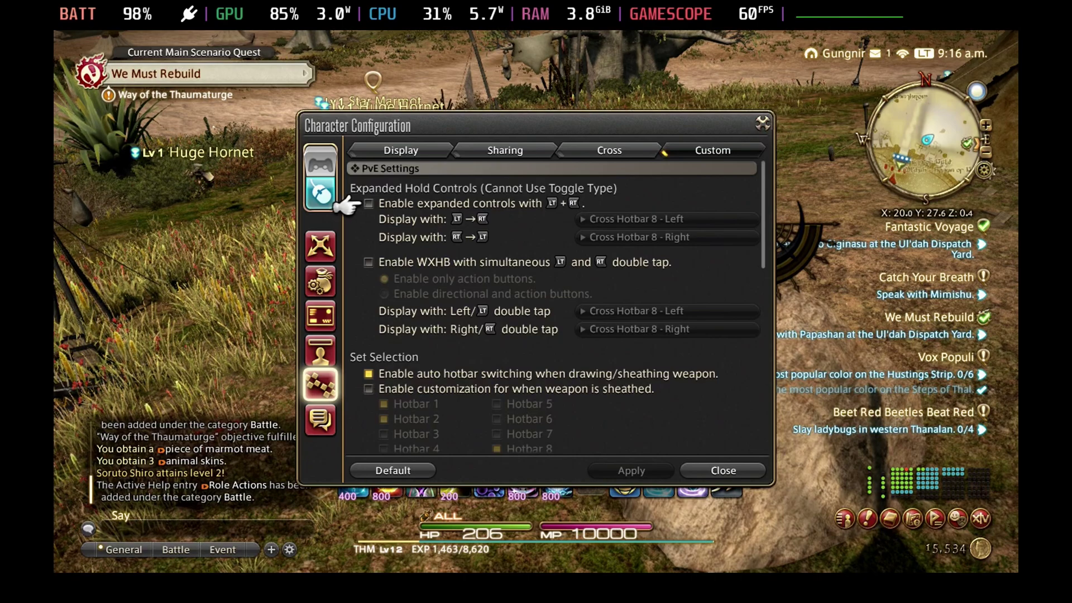
key(Return)
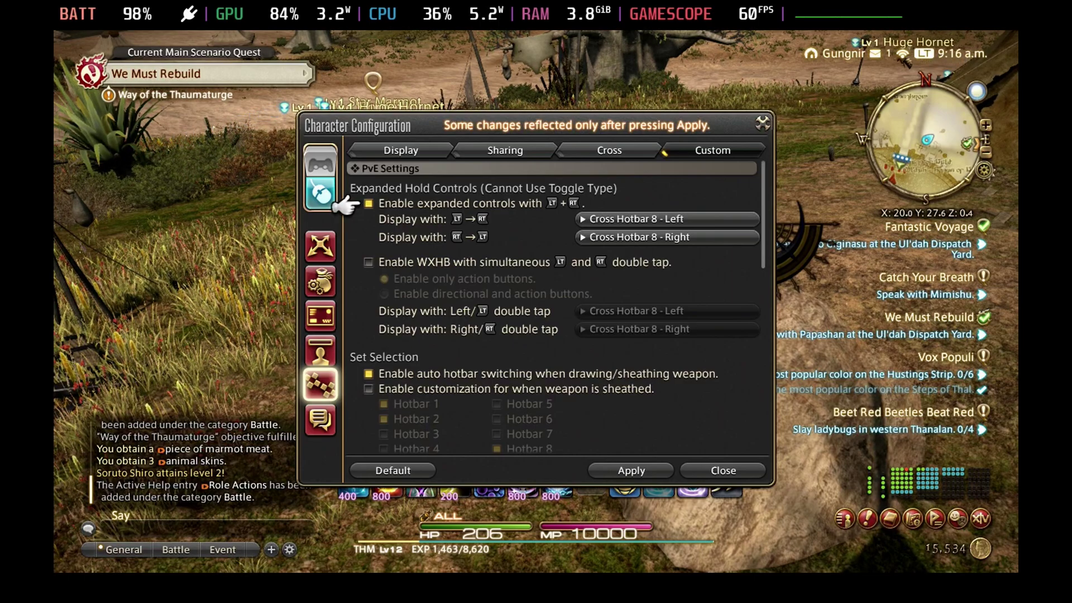
key(shift+Tab)
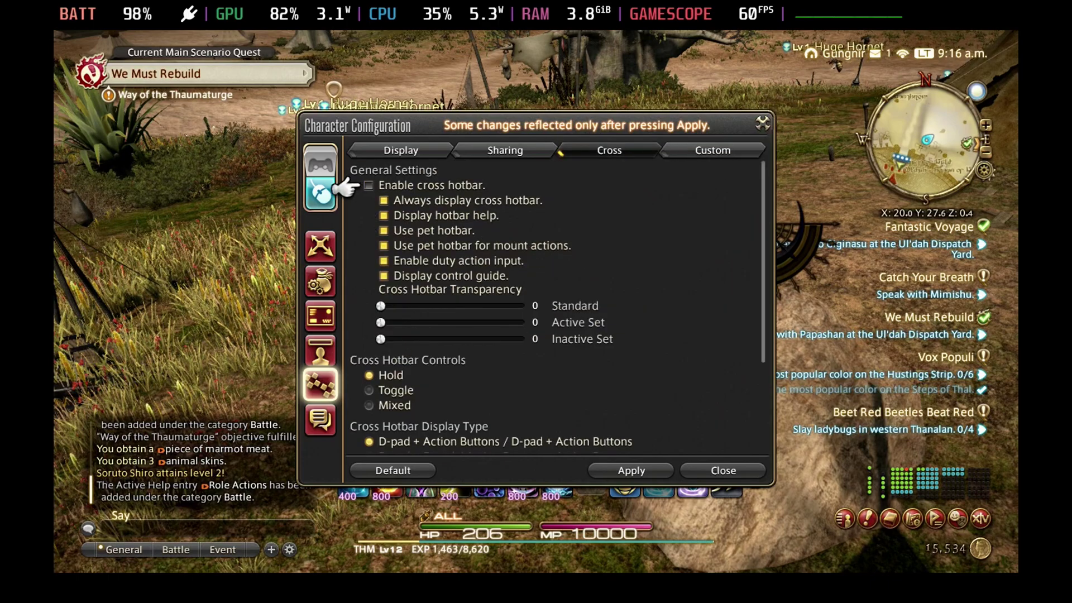
key(Return)
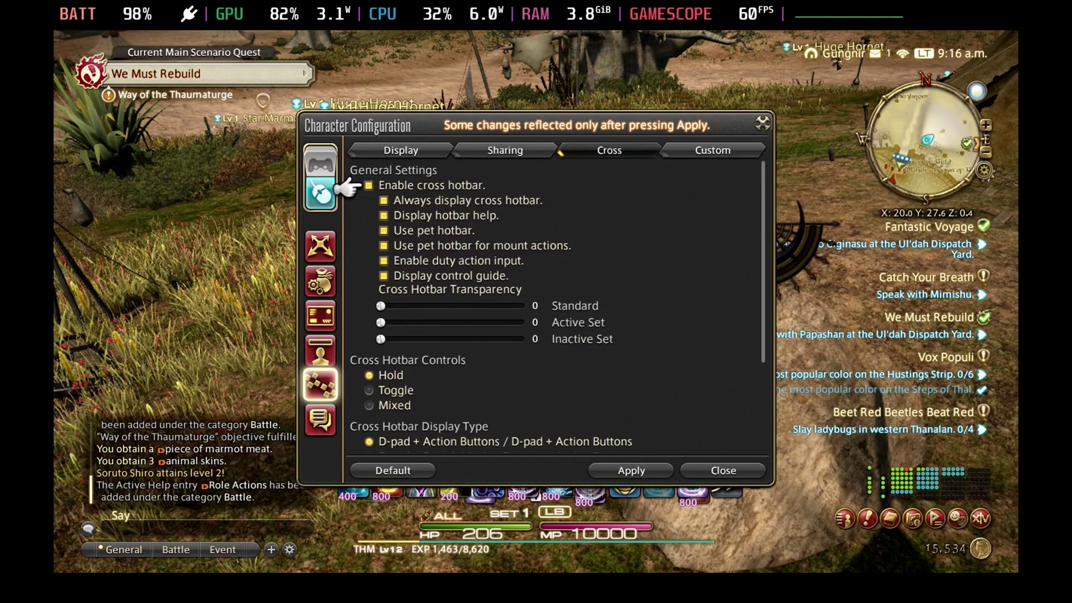
Review the cross hotbar options down to the WXHB input timer setting
key(Down)
key(Down)
key(Down)
key(Down)
key(Down)
key(Down)
key(Down)
key(Down)
key(Down)
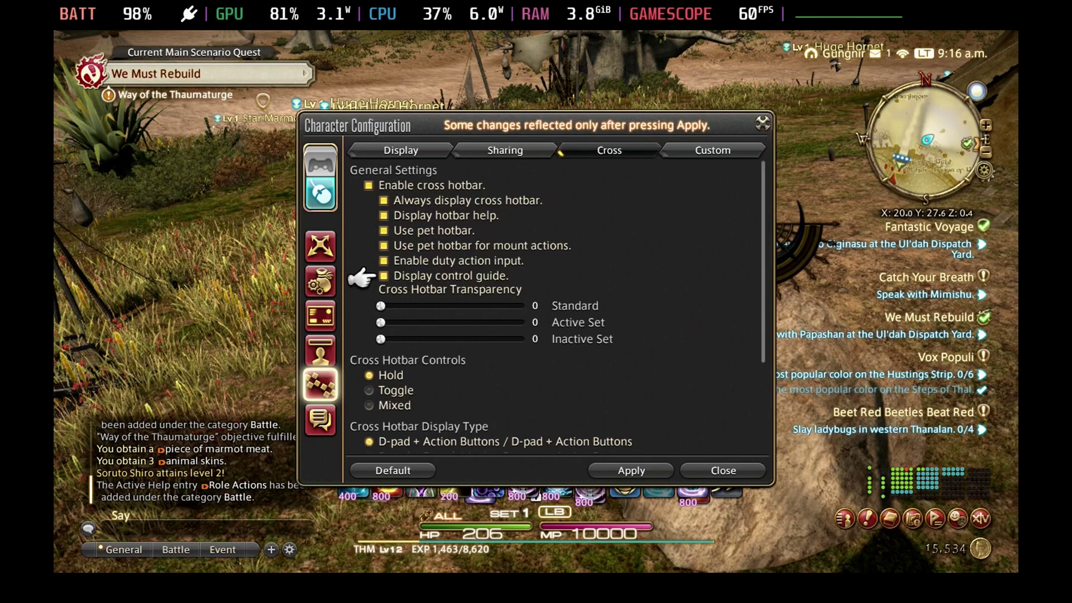
key(Down)
key(Down)
key(Down)
key(Down)
key(Down)
key(Down)
key(Down)
key(Down)
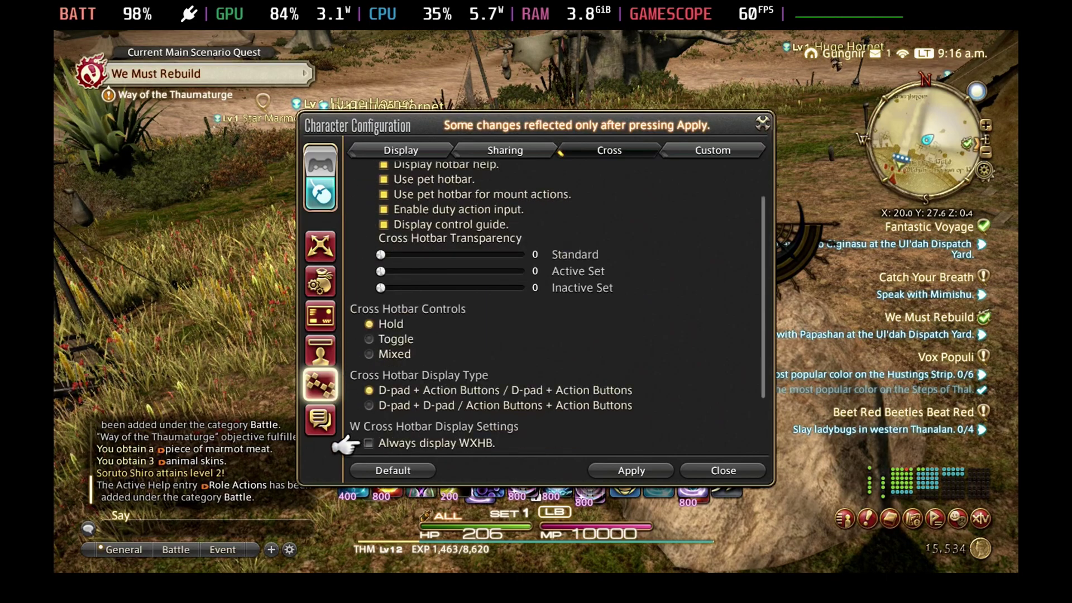
key(Down)
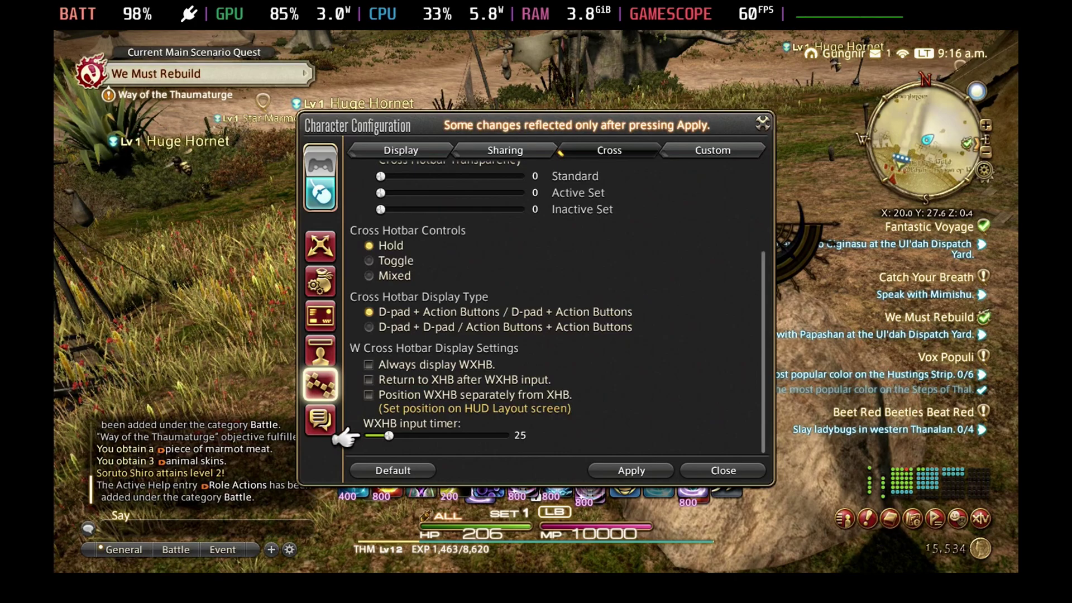
key(Down)
key(Down)
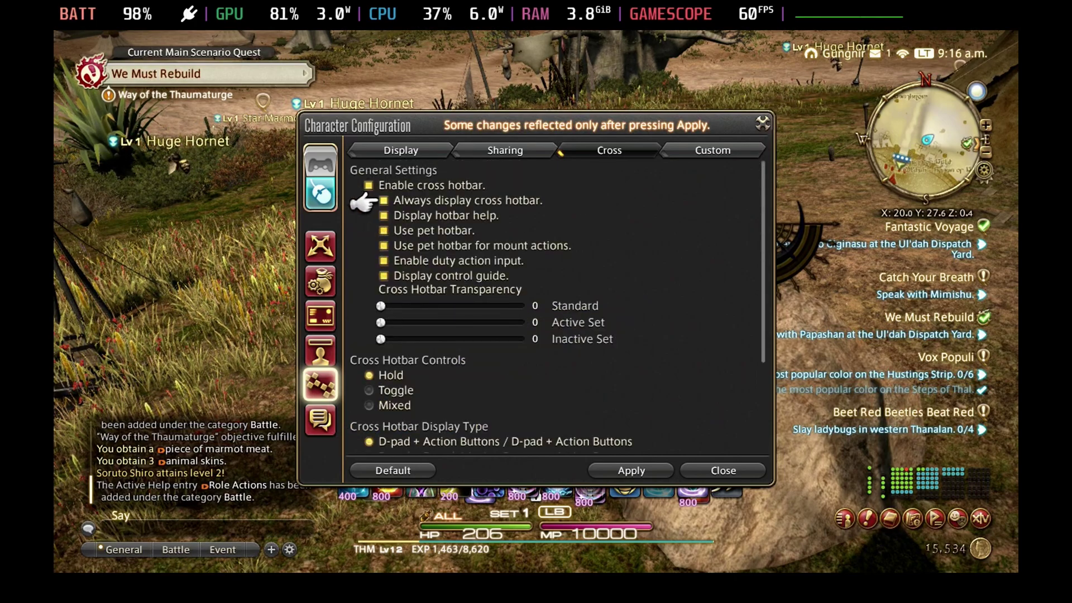
key(Left)
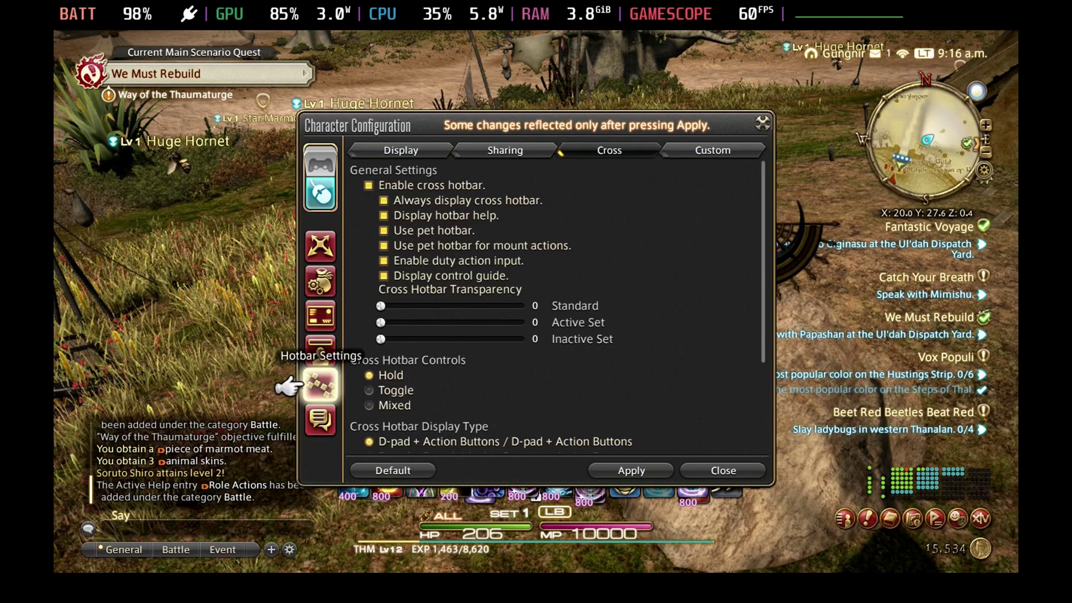
key(Right)
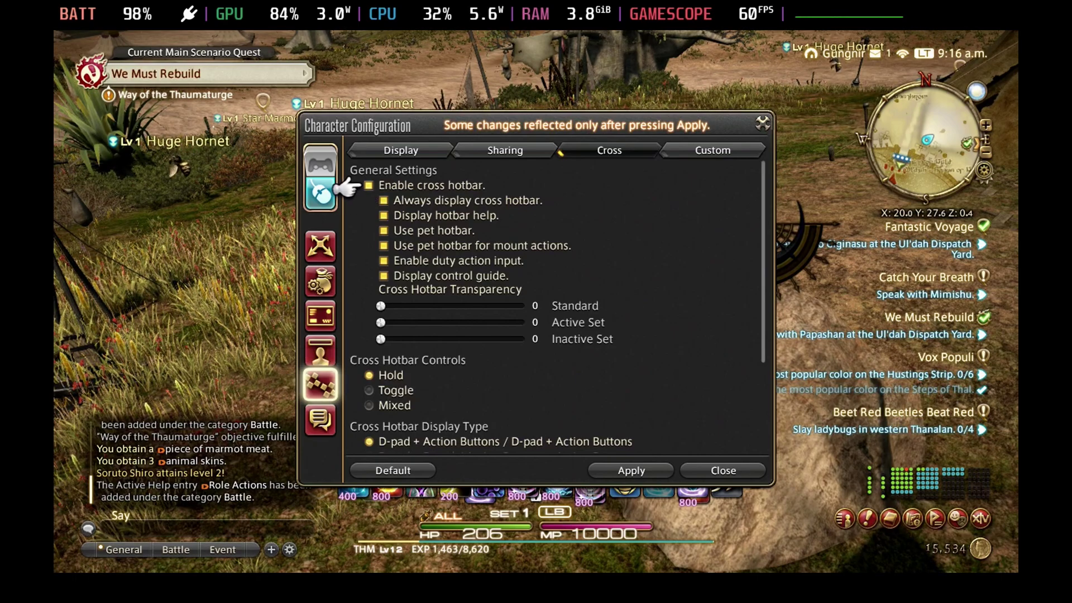
key(Left)
key(Left)
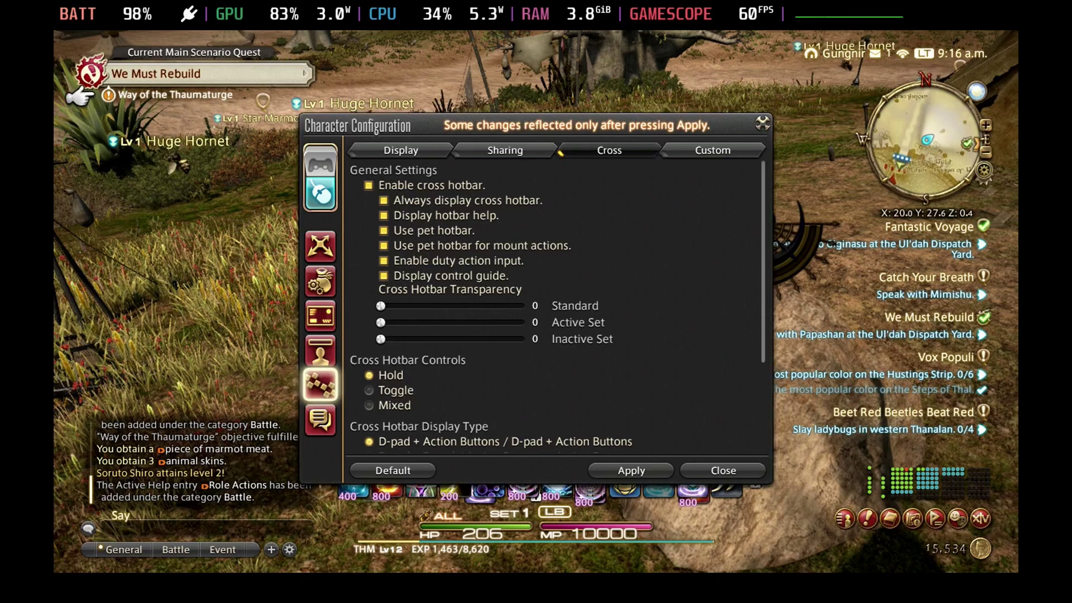
key(Right)
key(Escape)
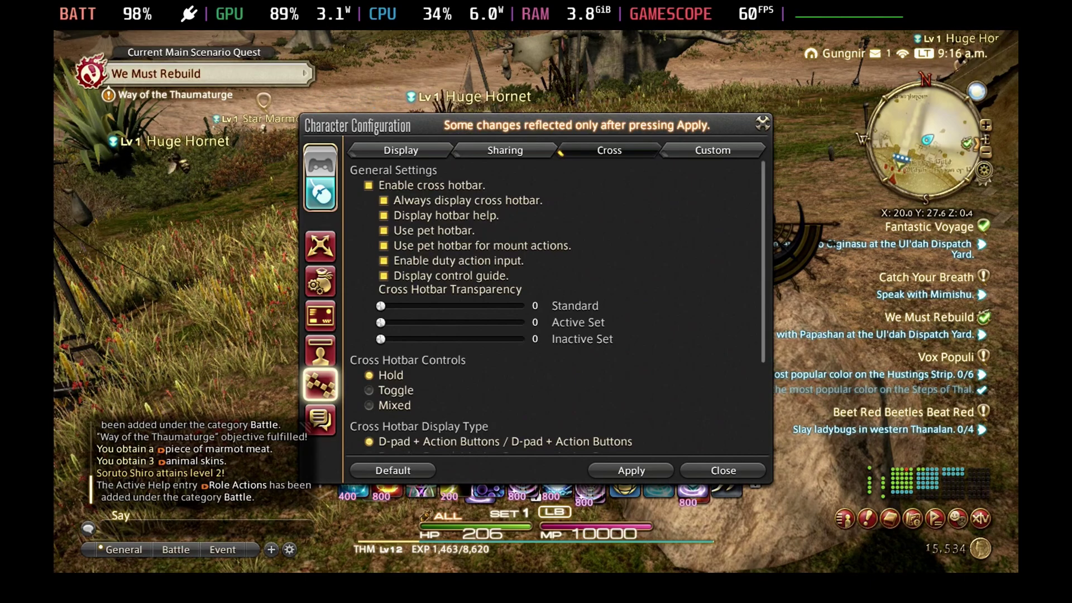
key(Right)
Close Character Configuration, try the new cross hotbar, then reopen Character Configuration
key(Escape)
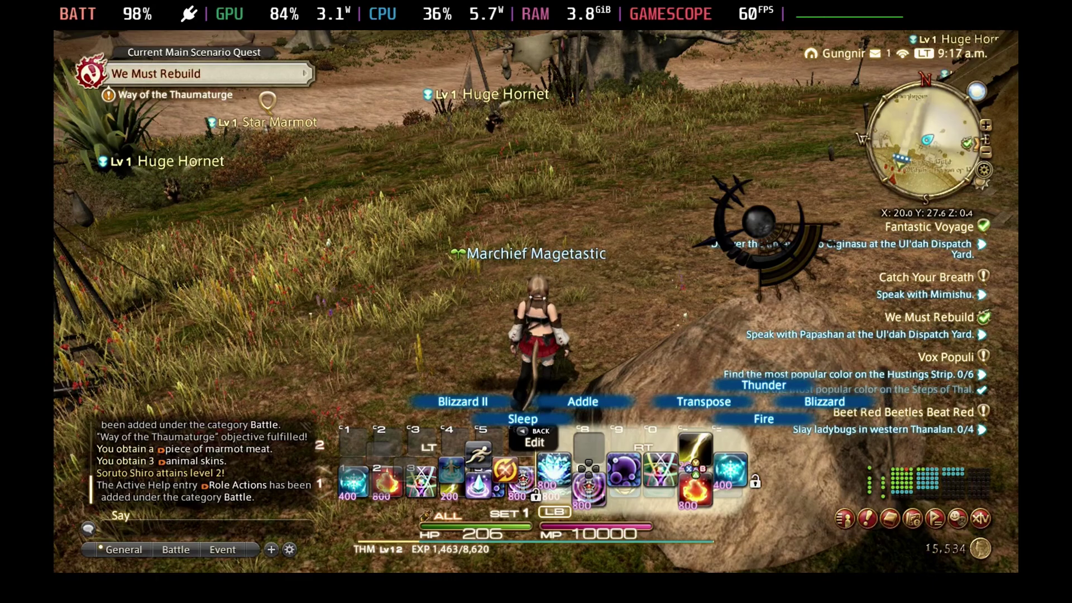
key(Left)
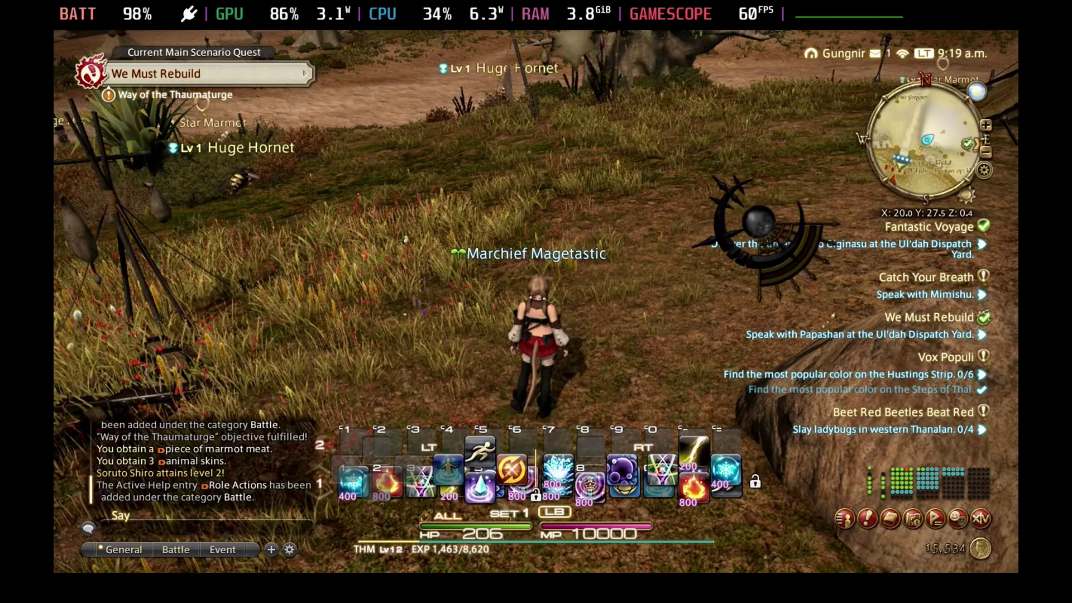
key(Escape)
key(Down)
key(Down)
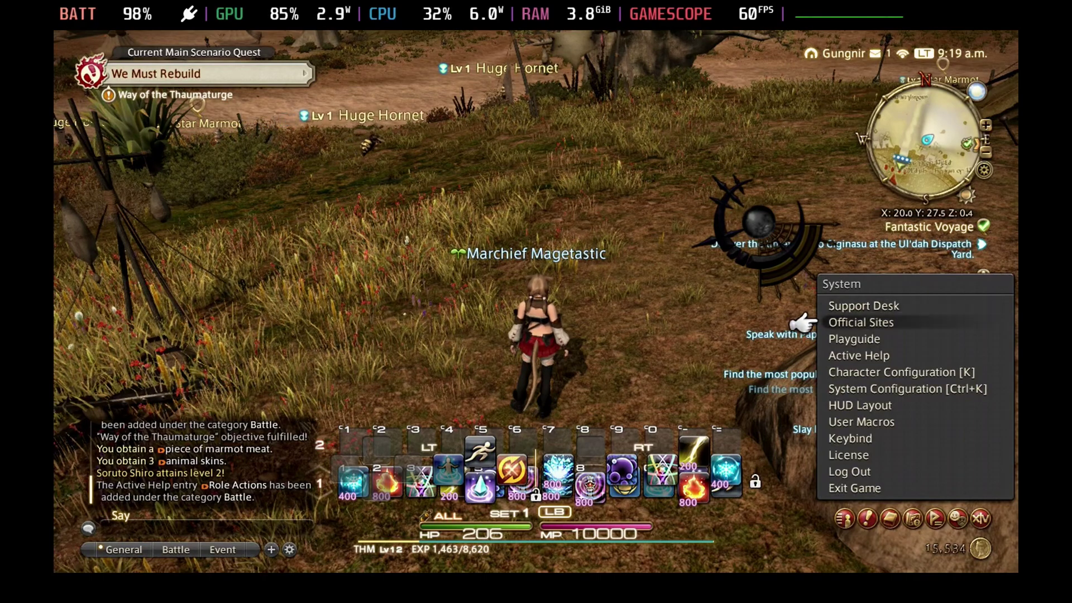
key(Down)
key(Down)
key(Down)
key(Up)
key(Return)
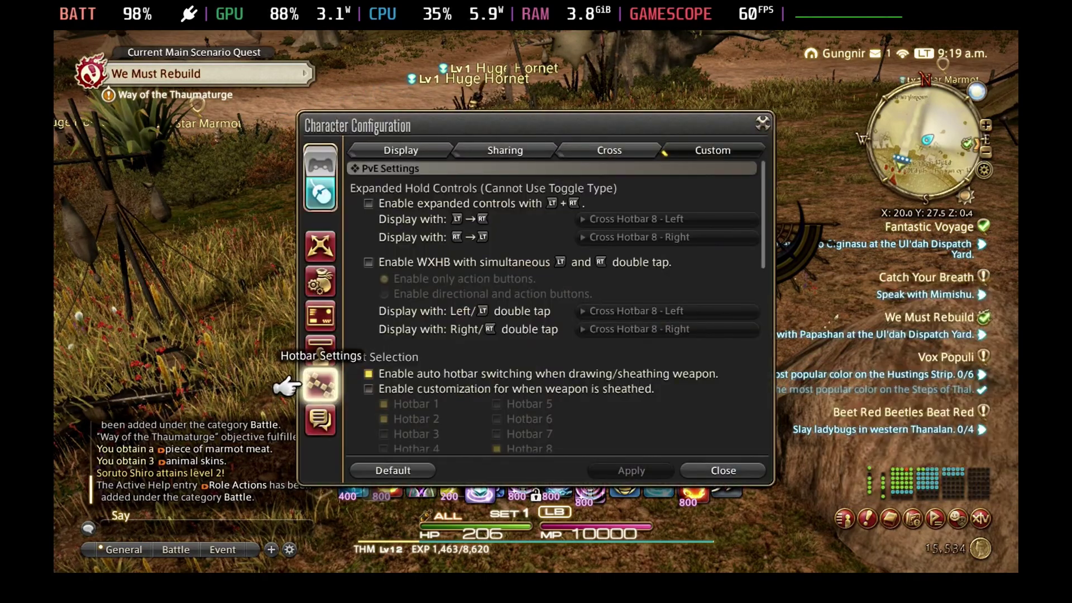
Hide Hotbar 1 and the other standard hotbars on the Display page and save
key(Right)
key(Page_Up)
key(Page_Up)
key(Page_Up)
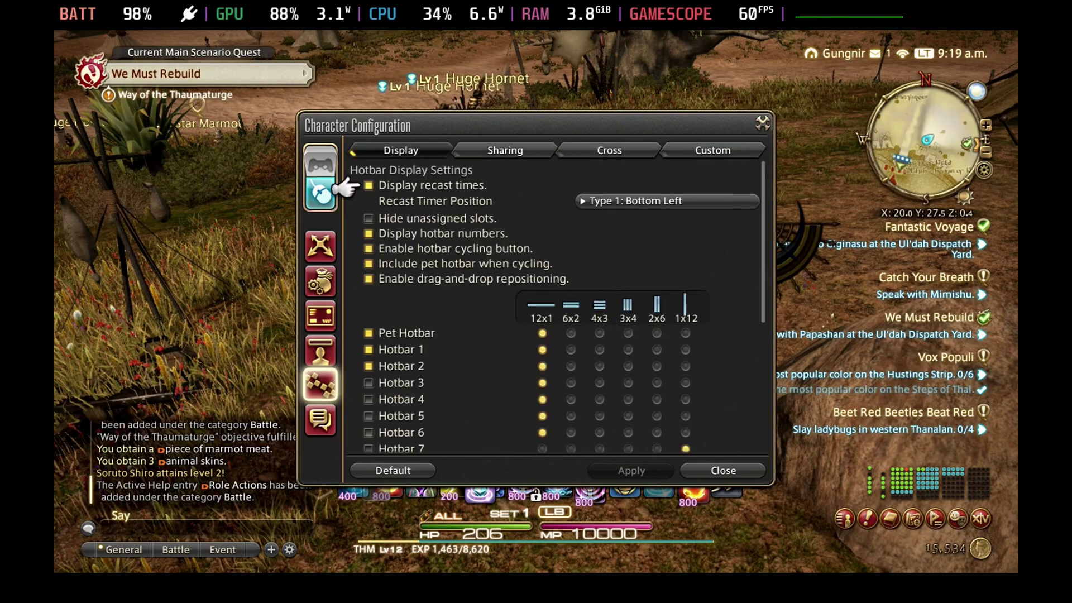
key(Down)
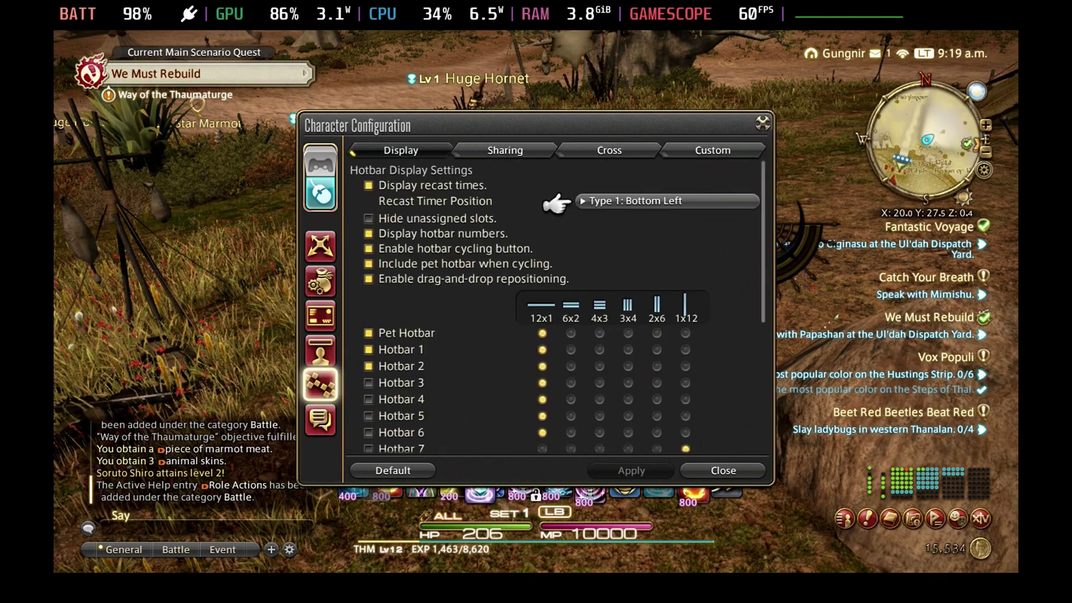
key(Down)
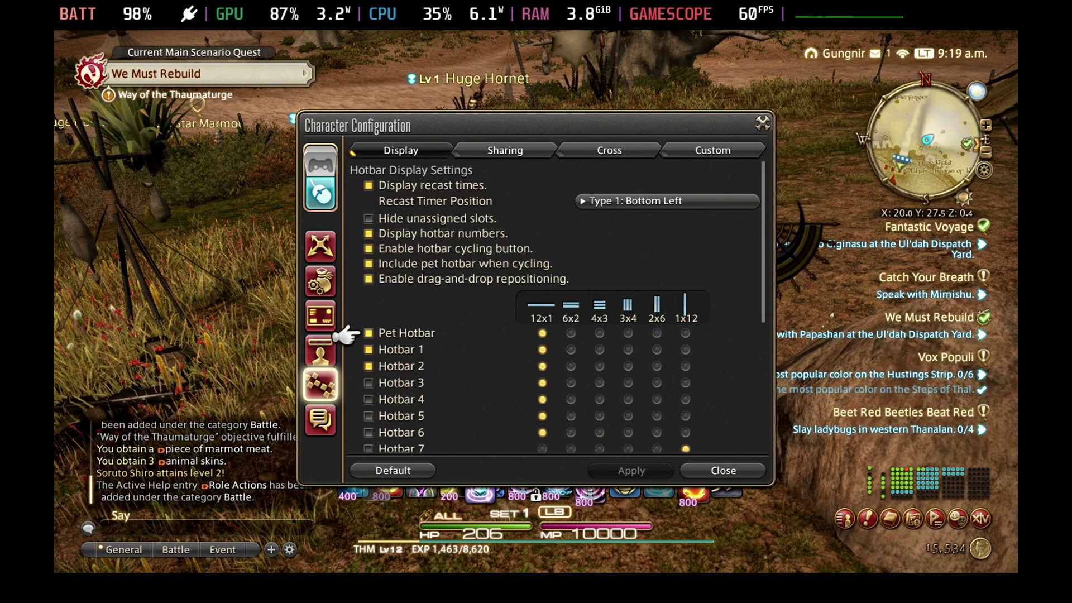
key(Return)
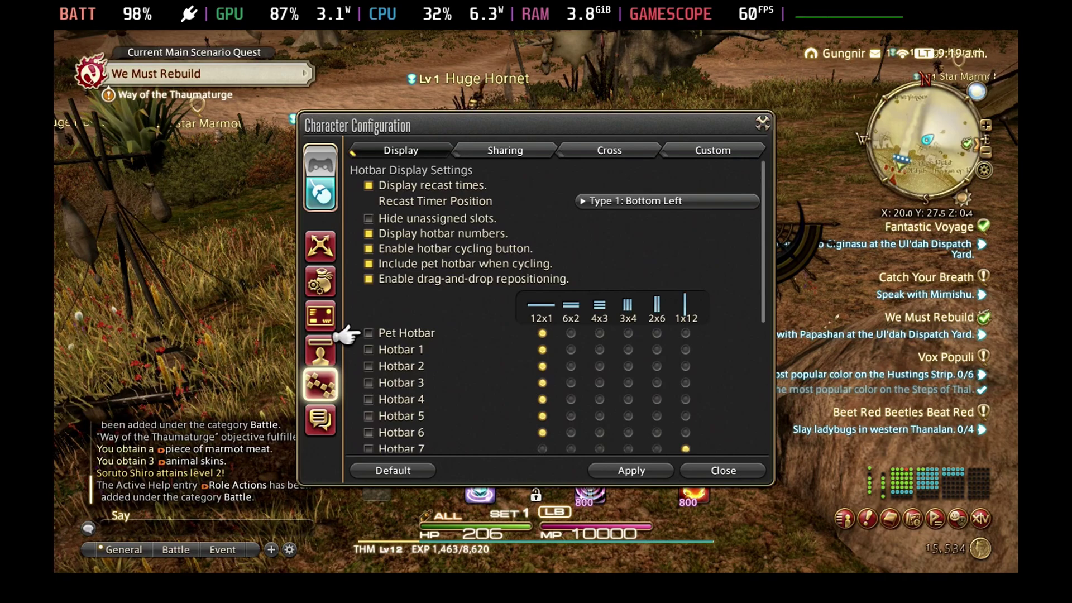
key(Escape)
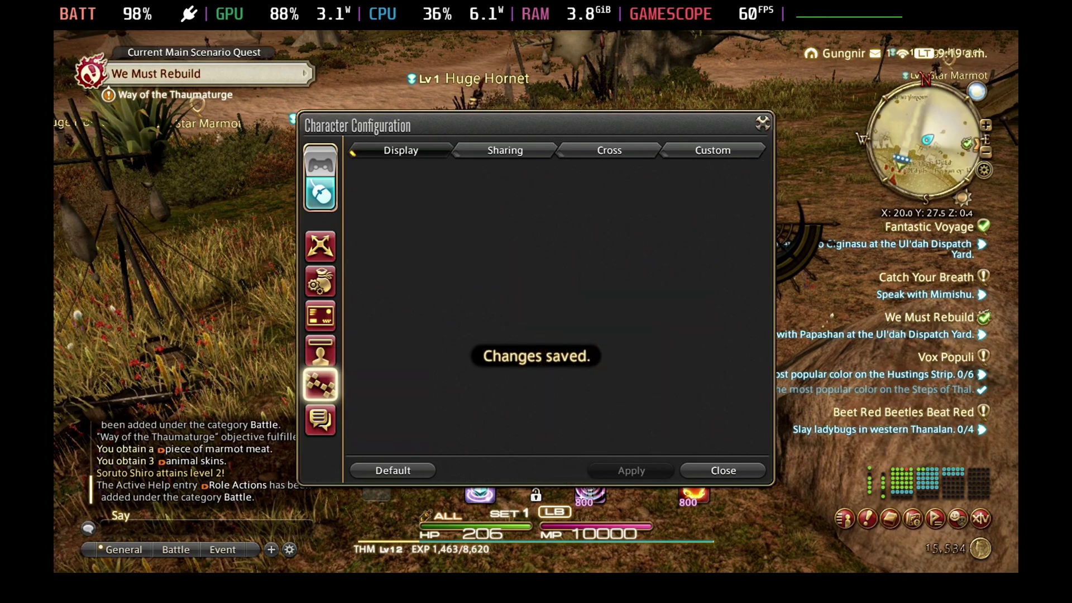
key(ctrl)
Target a Huge Hornet and cast Thunder and Blizzard from the cross hotbar
key(shift)
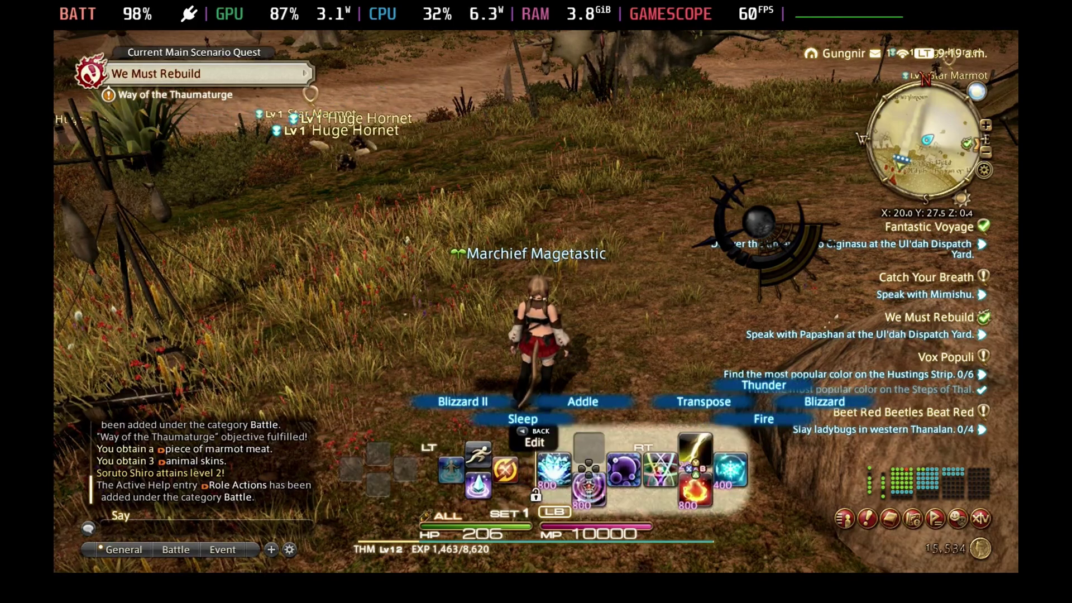
key(Left)
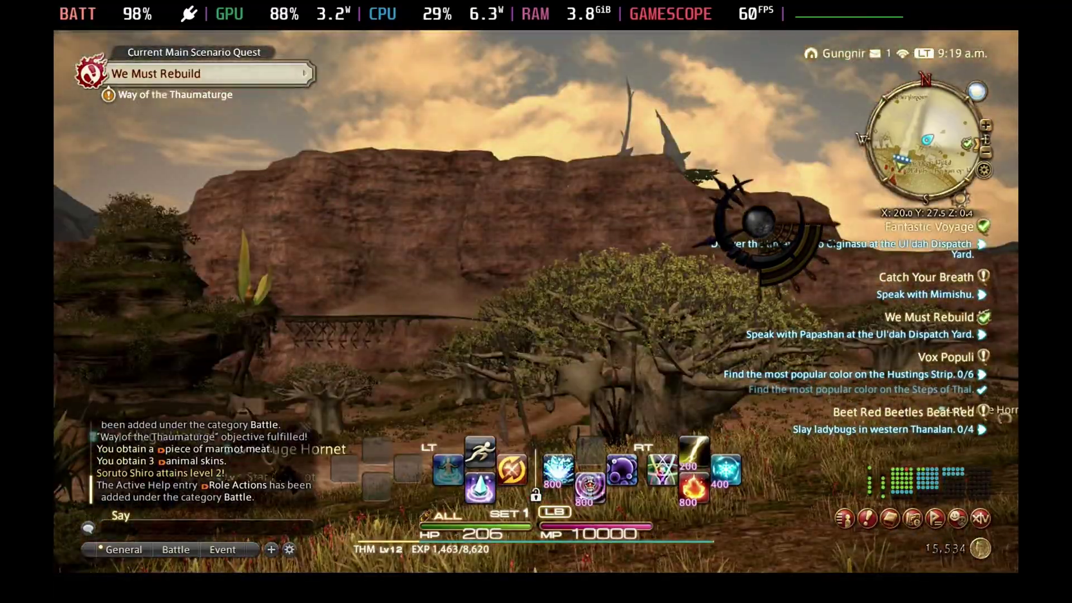
key(Right)
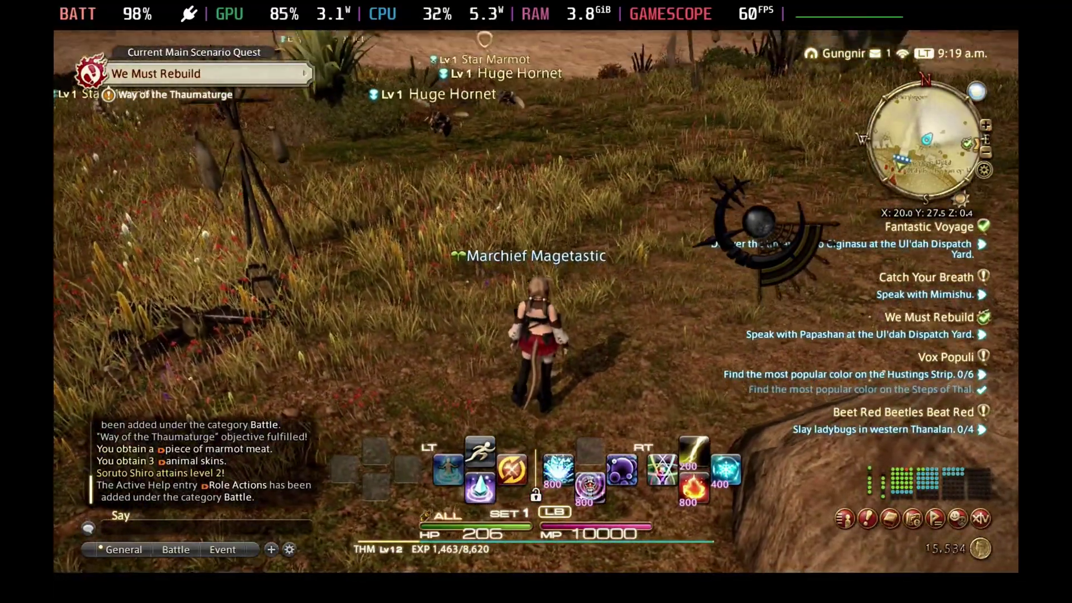
key(Up)
key(Tab)
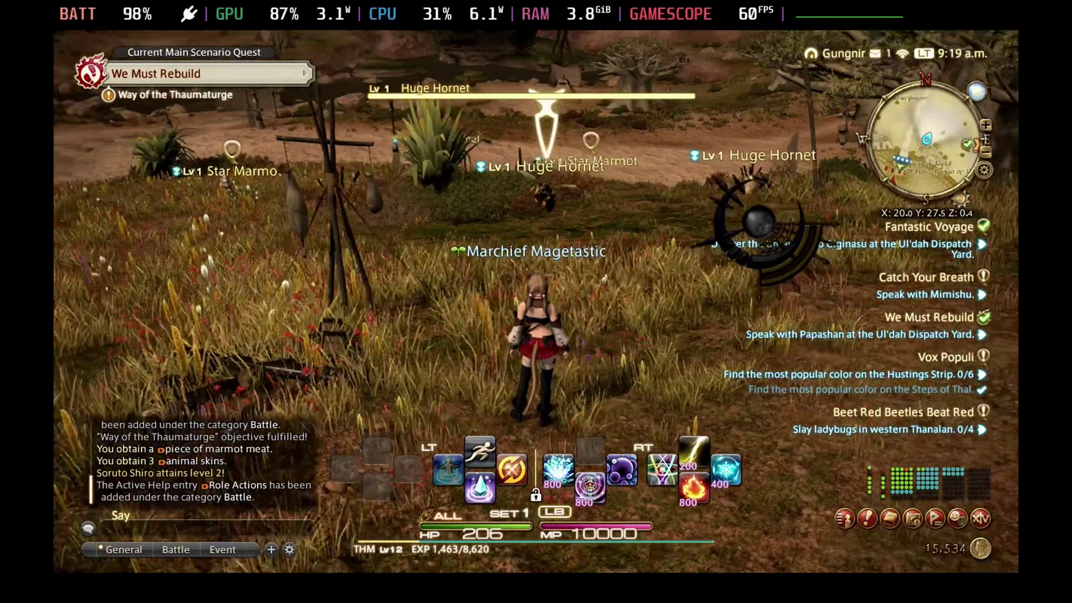
key(ctrl)
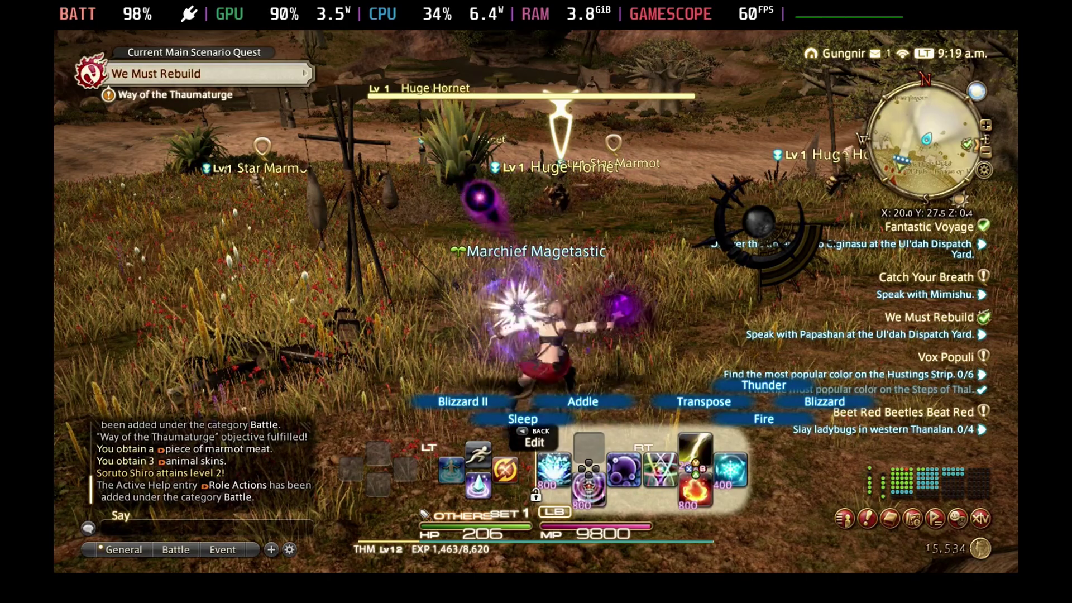
key(ctrl+Right)
key(ctrl+Down)
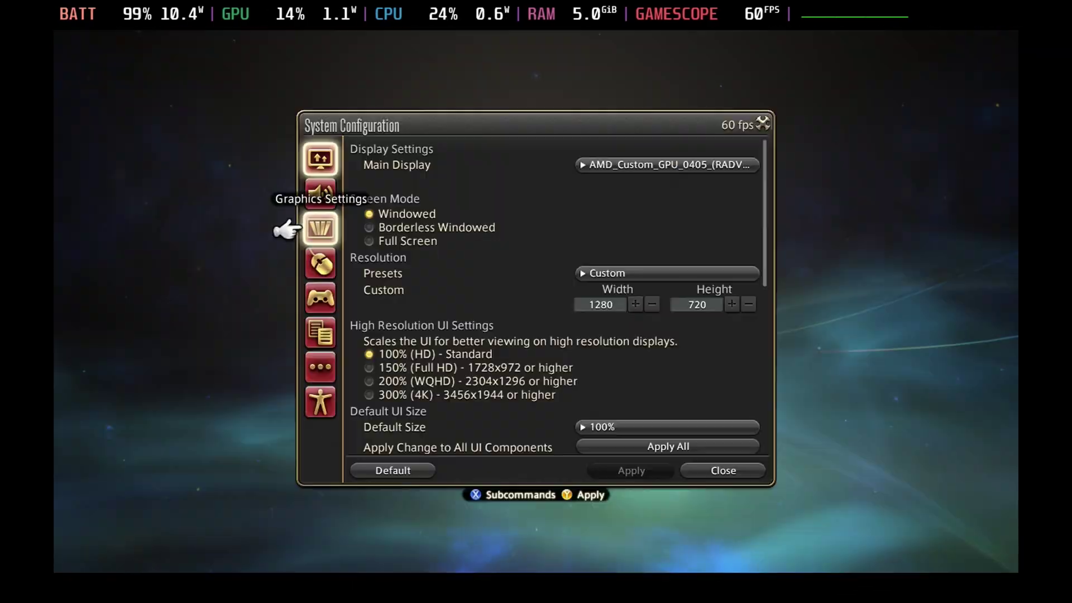
Apply the High (Laptop) graphics preset in Graphics Settings
click(301, 229)
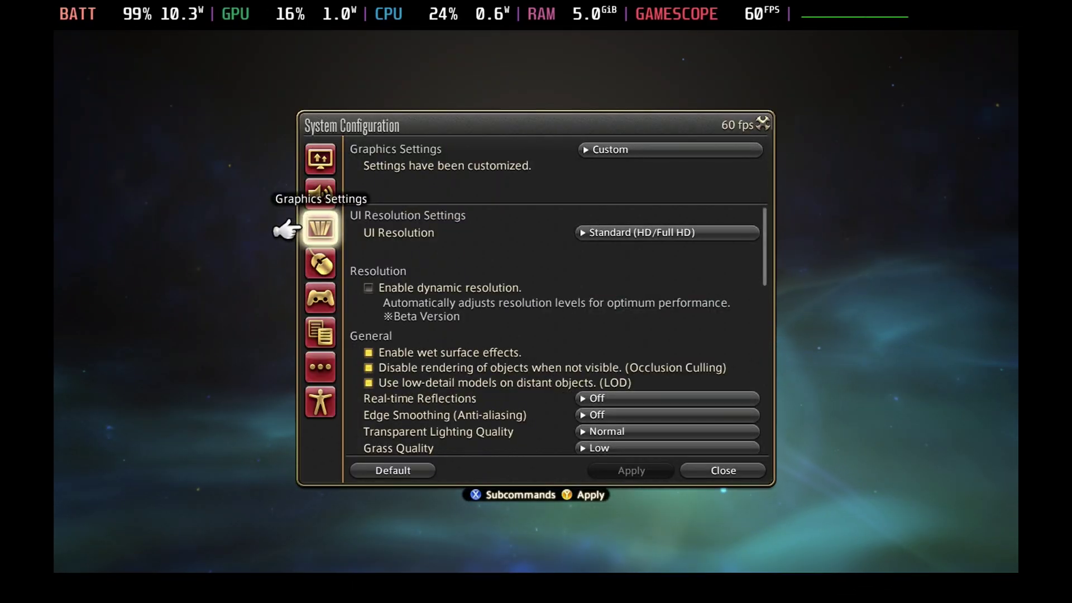
key(Right)
key(Down)
key(Down)
key(Down)
key(Down)
key(Down)
key(Down)
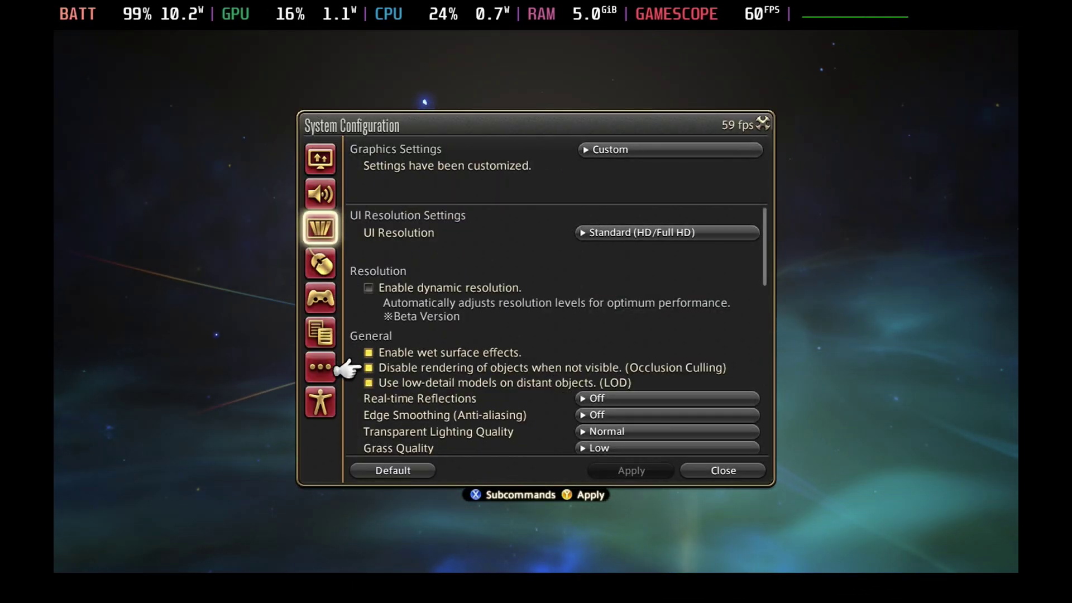
key(Down)
key(Down)
key(Down)
key(Down)
key(Down)
key(Down)
key(Down)
key(Down)
key(Down)
key(Down)
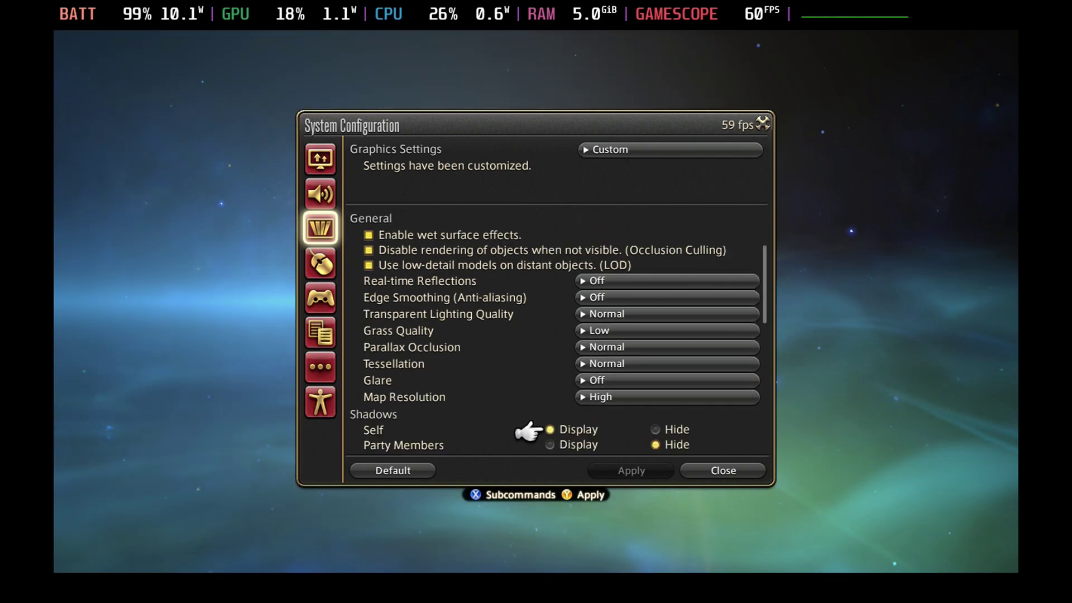
key(Down)
key(Down)
key(Down)
key(Down)
key(Down)
key(Down)
key(Down)
key(Down)
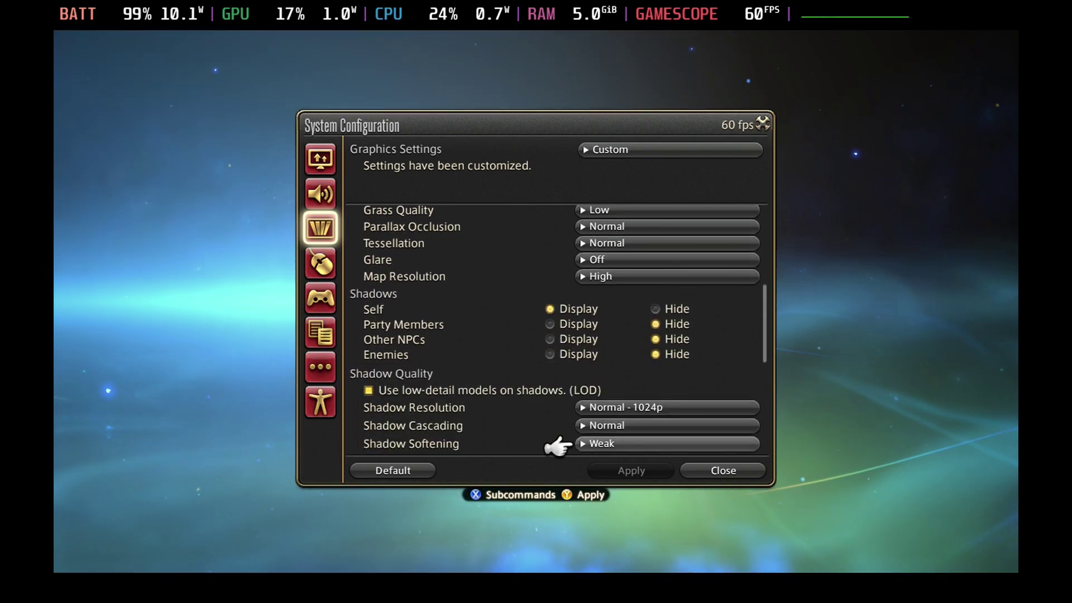
key(Down)
key(Down)
key(Down)
key(Down)
key(Down)
key(Down)
key(Down)
key(Down)
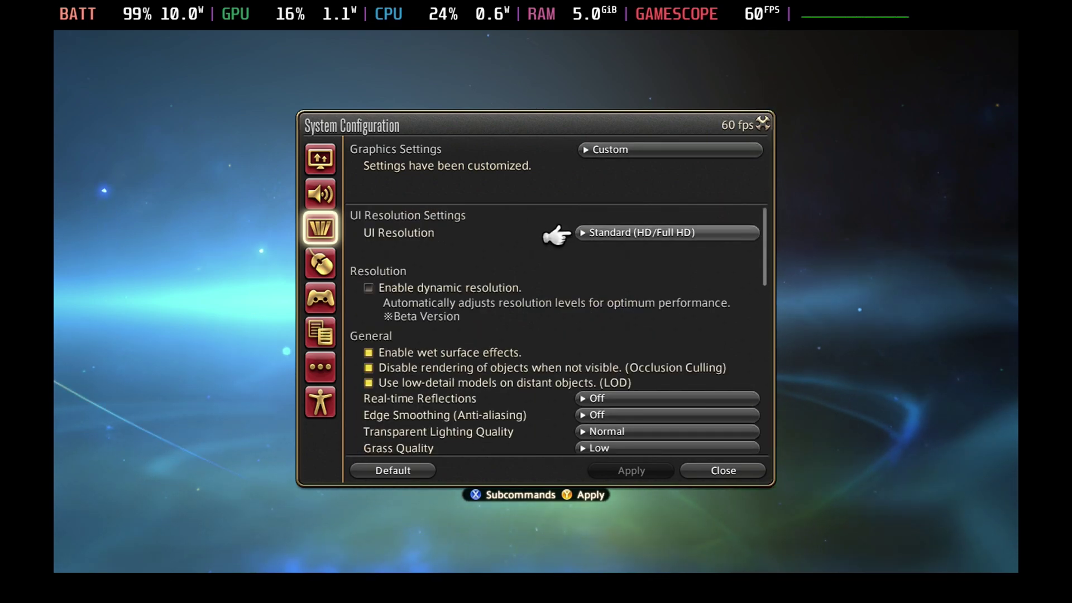
key(Up)
key(Return)
key(Up)
key(Up)
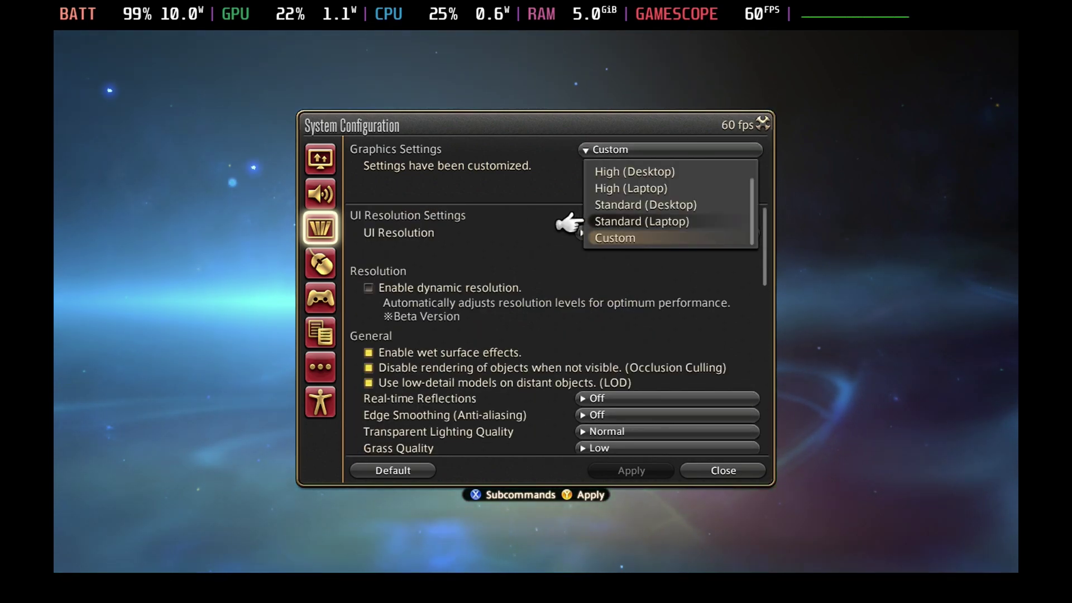
key(Up)
key(Return)
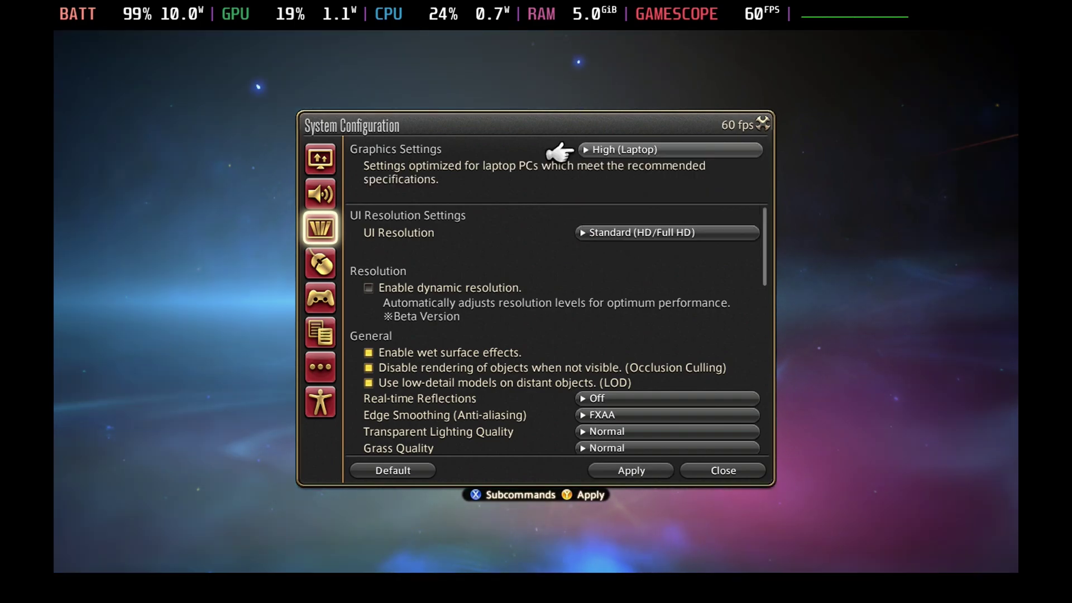
Turn off Radial Blur under Effects, leaving Limb Darkening on
key(Down)
key(Down)
key(Down)
key(Down)
key(Down)
key(Down)
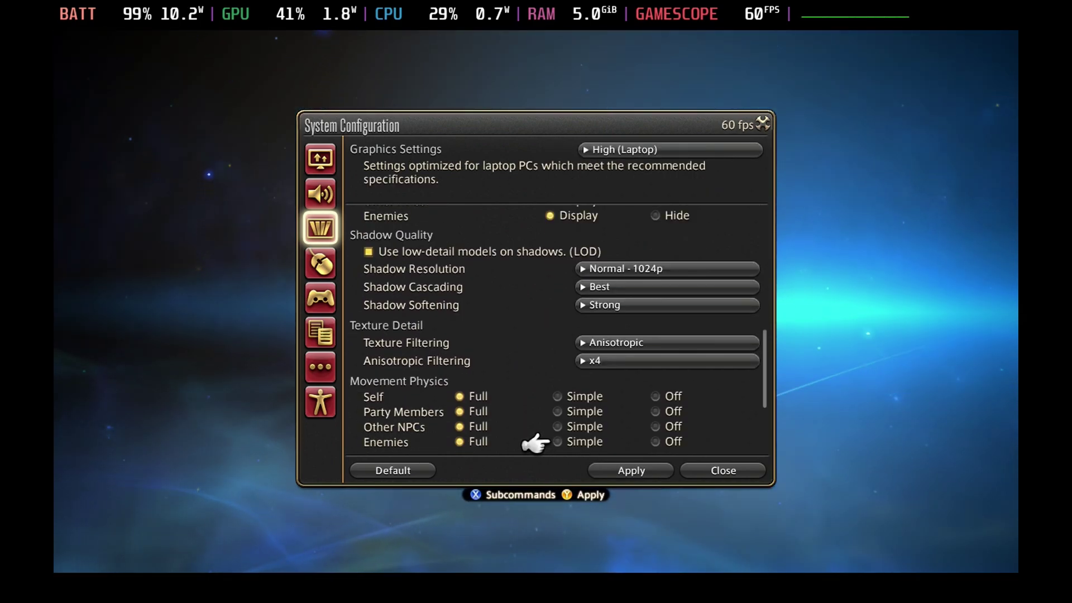
key(Down)
key(Down)
key(Up)
key(Up)
key(Up)
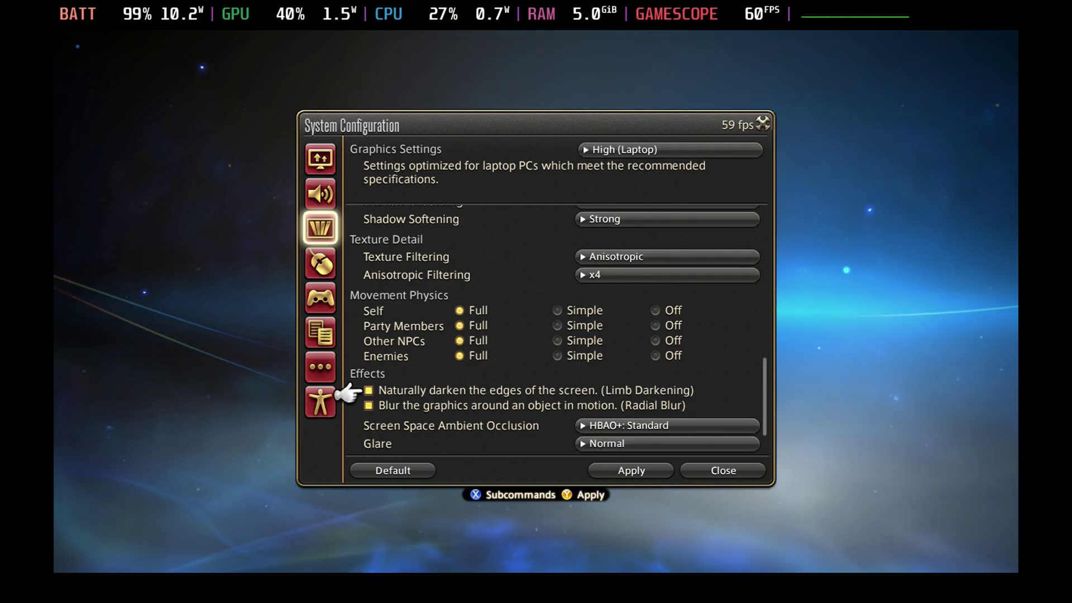
key(Return)
key(Down)
key(Return)
key(Down)
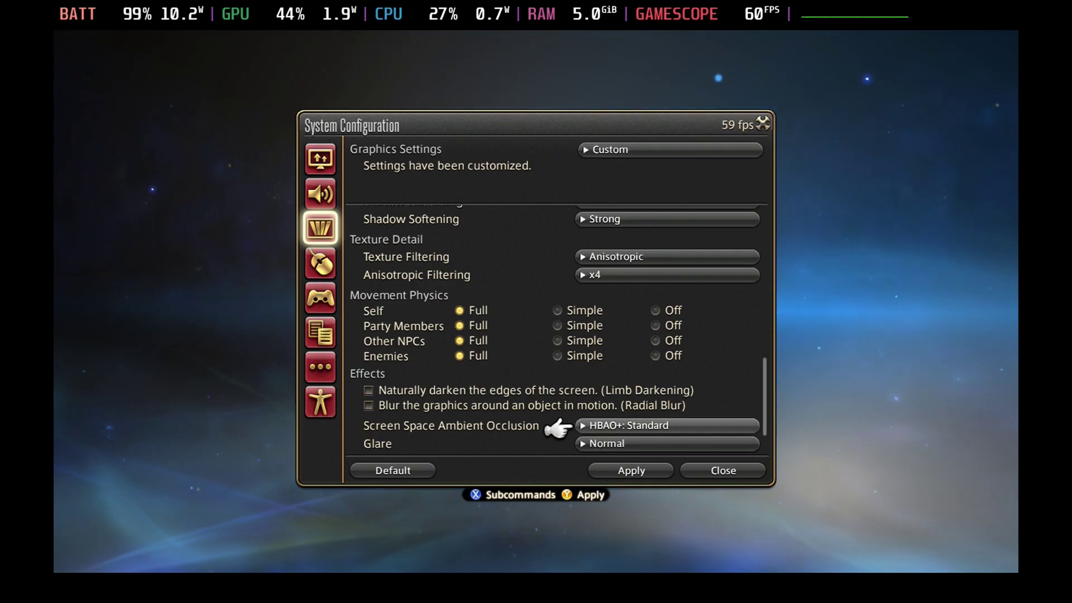
key(Up)
key(Up)
key(Return)
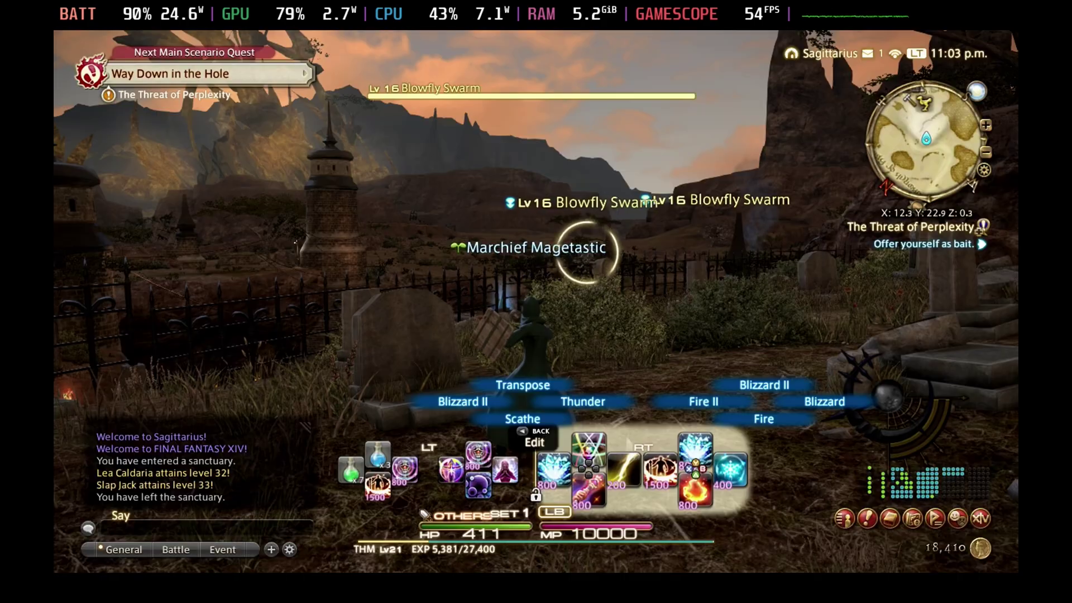
Cast Blizzard, Fire, Fire, then Blizzard at the Blowfly Swarm from the cross hotbar
key(1)
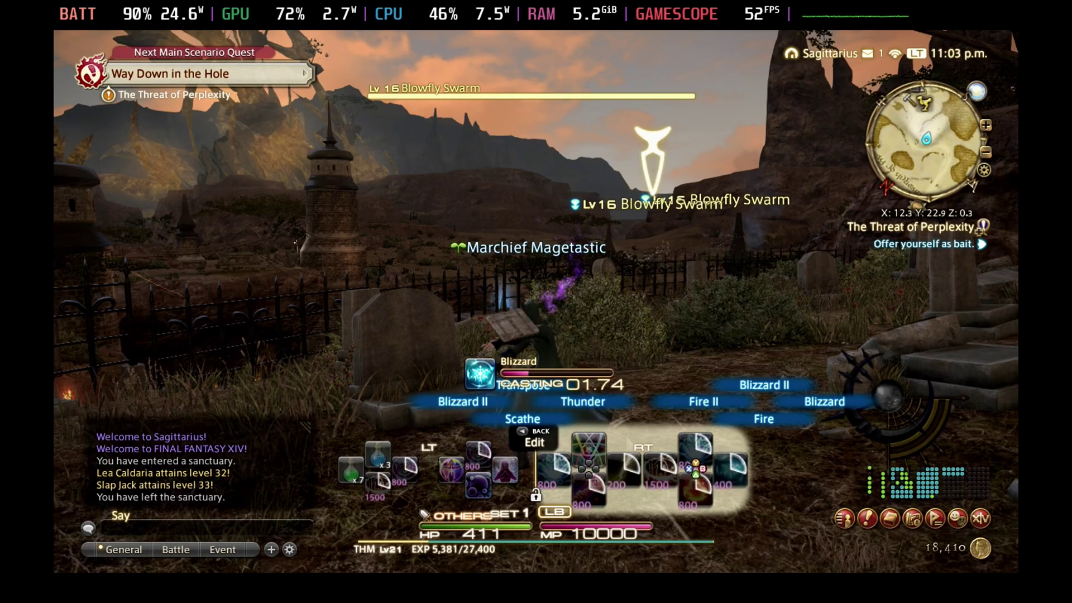
key(Right)
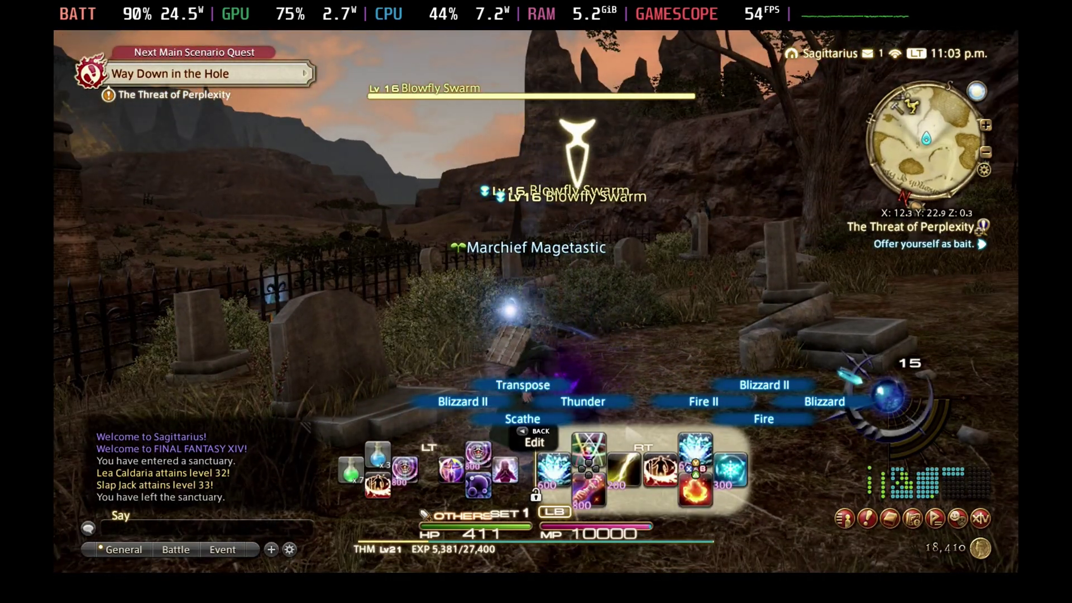
key(2)
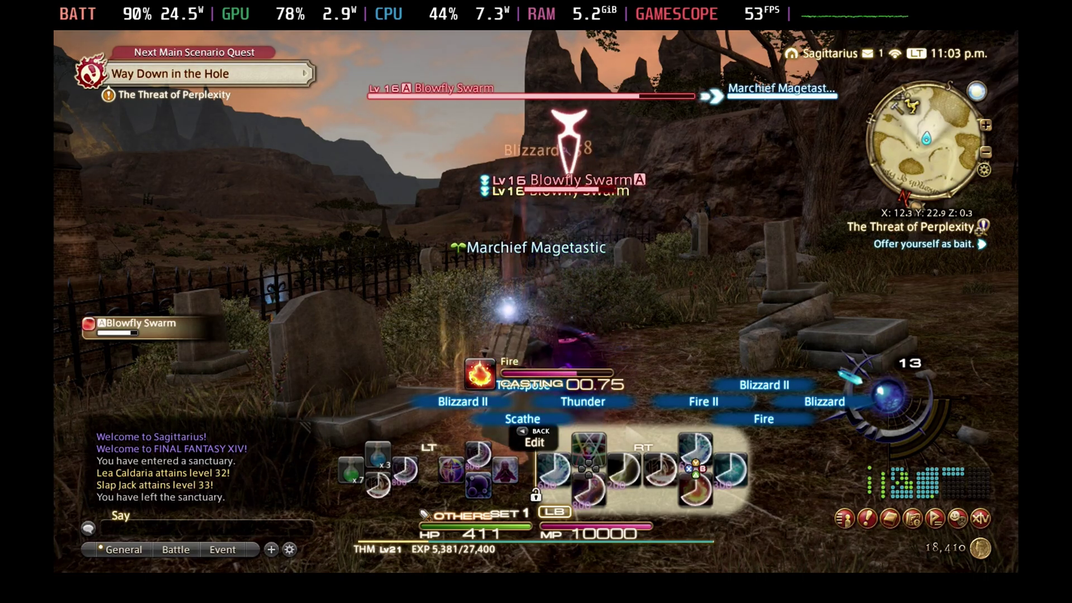
key(2)
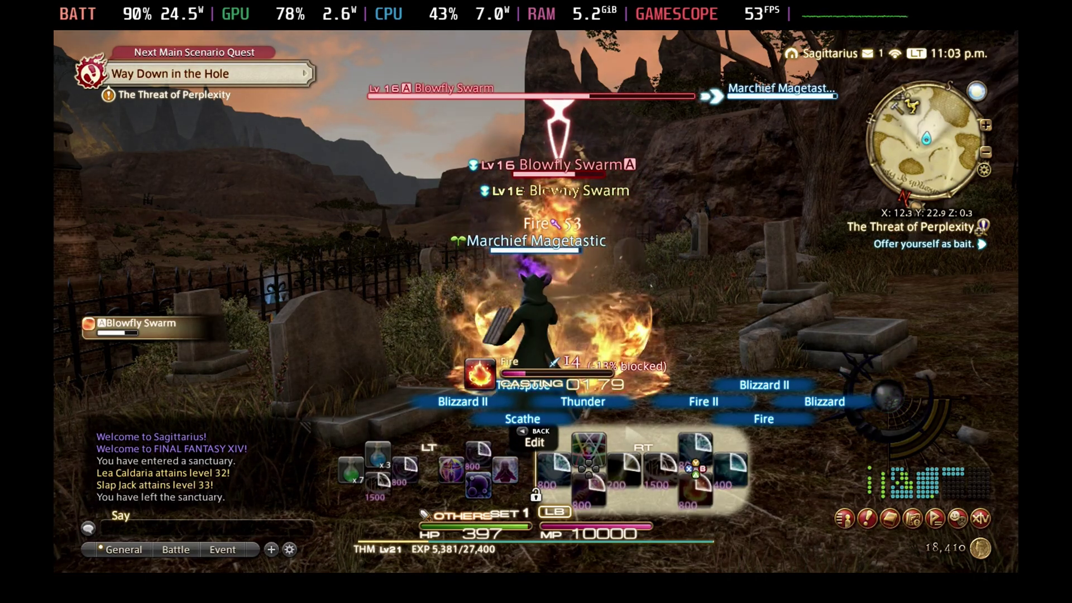
key(1)
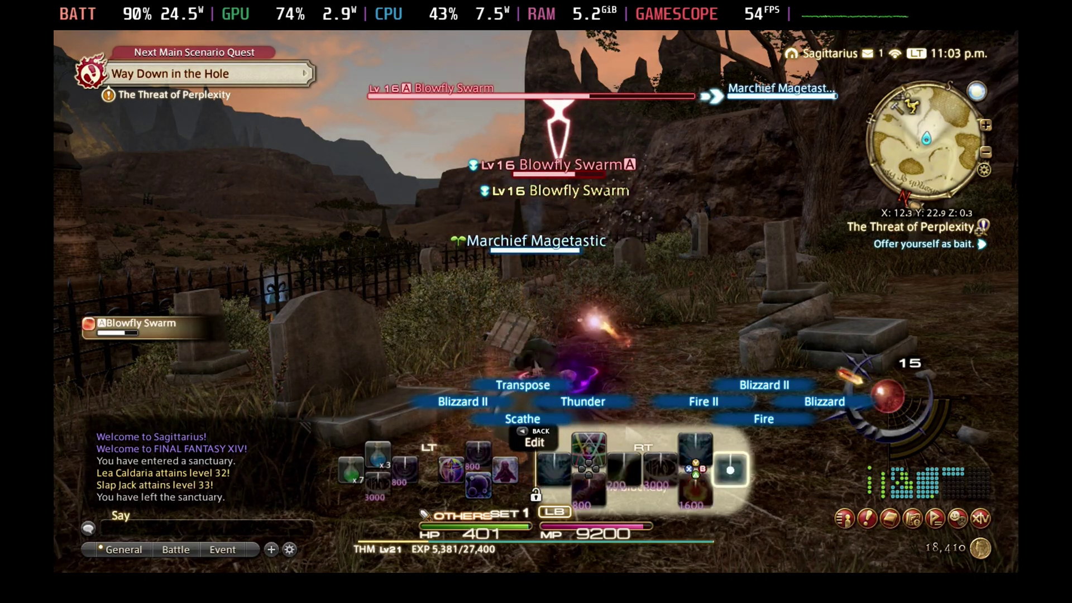